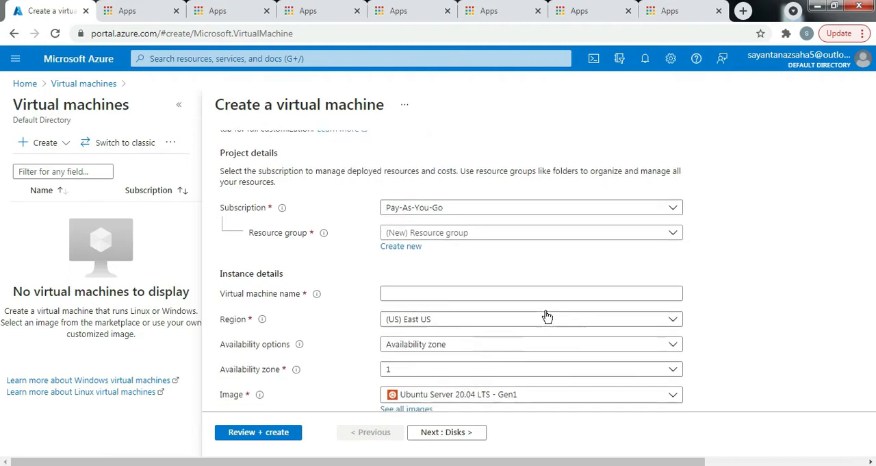
# - Select the Pay-As-You-Go subscription for the virtual machine and create a new resource group named rg1
pyautogui.scroll(3, 493, 306)
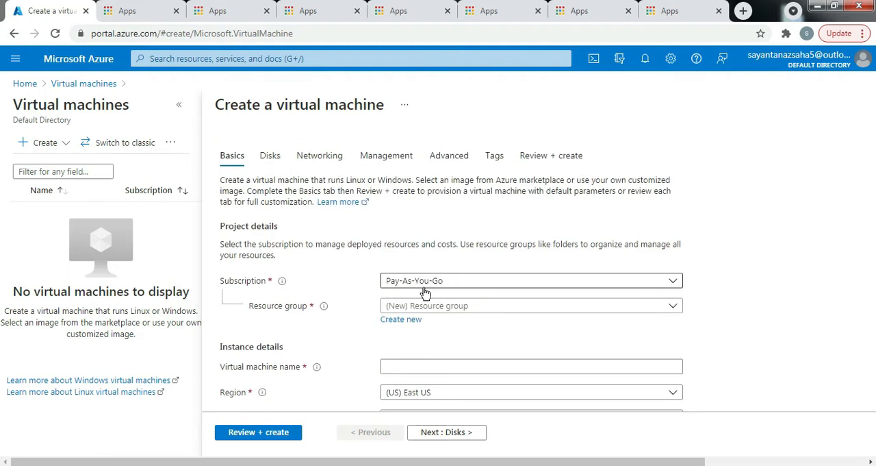
pyautogui.scroll(-1, 431, 284)
pyautogui.click(509, 218)
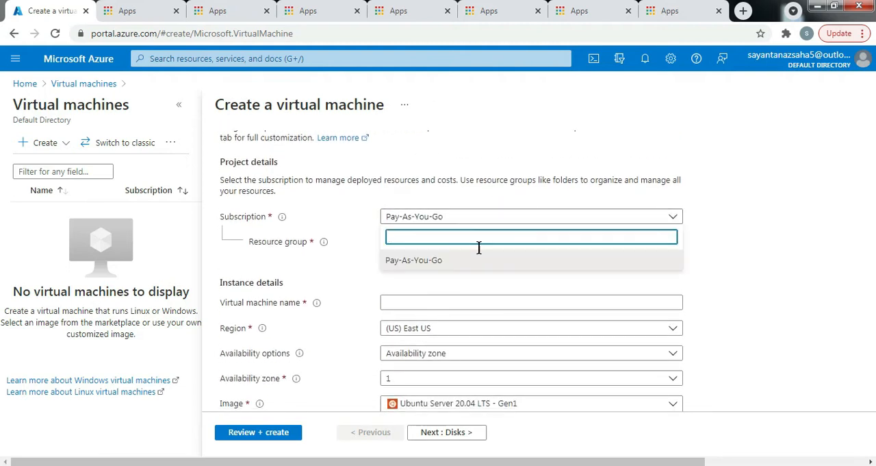
pyautogui.click(457, 263)
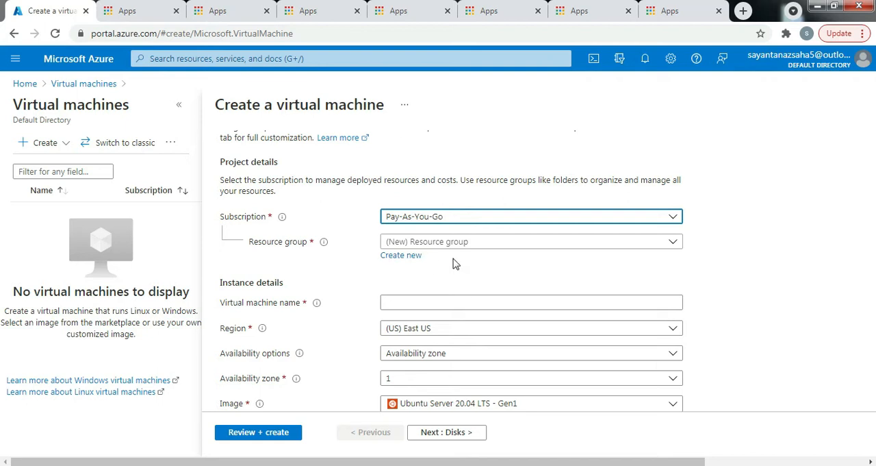
pyautogui.click(566, 242)
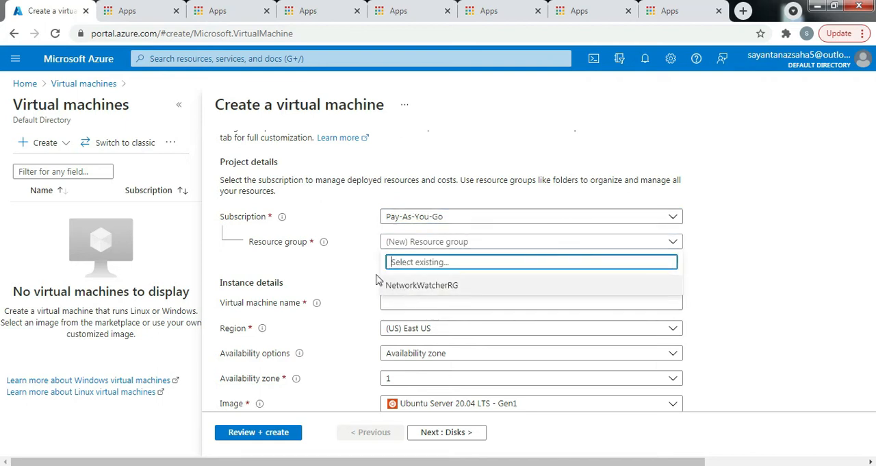
pyautogui.click(351, 260)
pyautogui.click(401, 255)
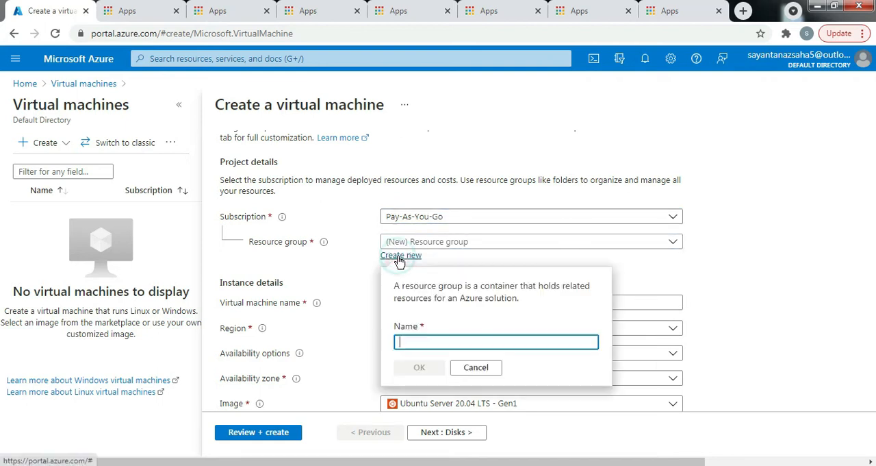
pyautogui.click(421, 340)
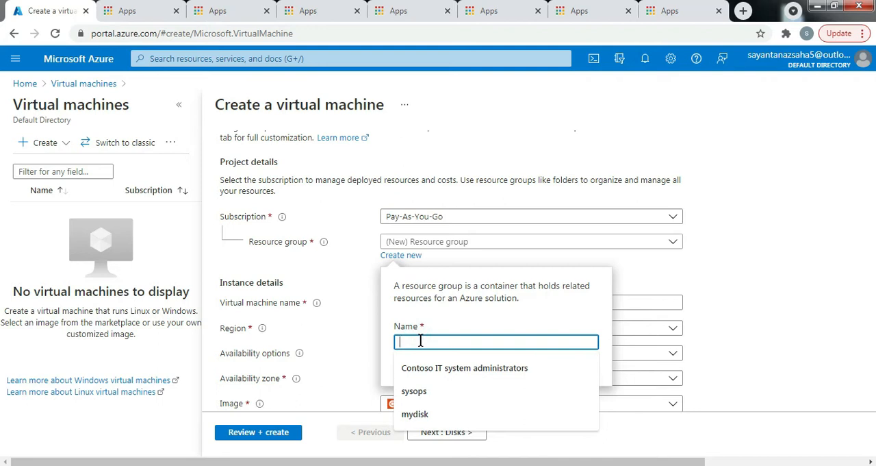
pyautogui.write('rg1')
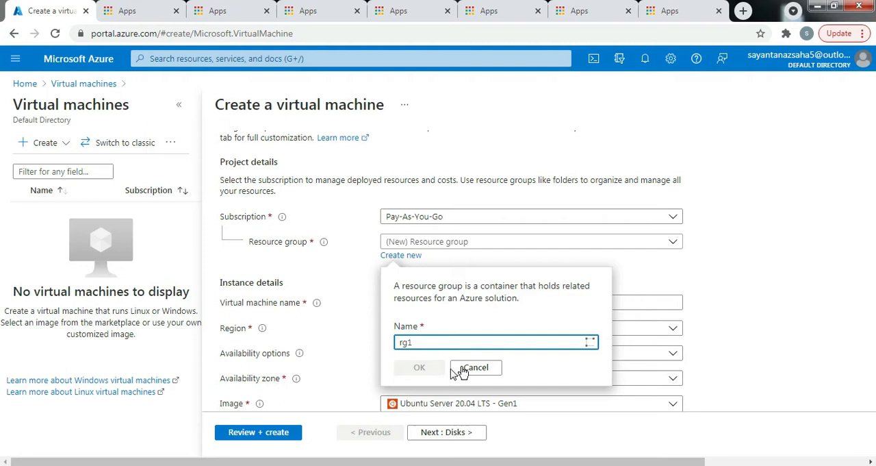
pyautogui.click(421, 368)
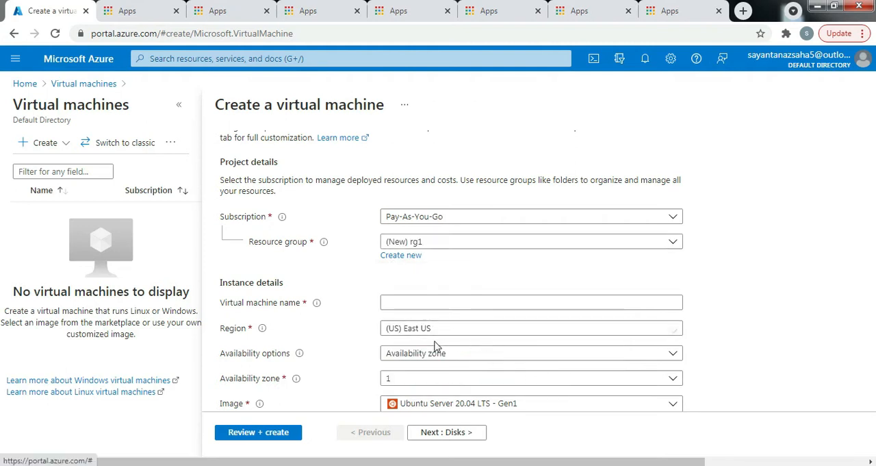
# - Name the virtual machine vm1 and set its availability options to No infrastructure redundancy required
pyautogui.click(391, 302)
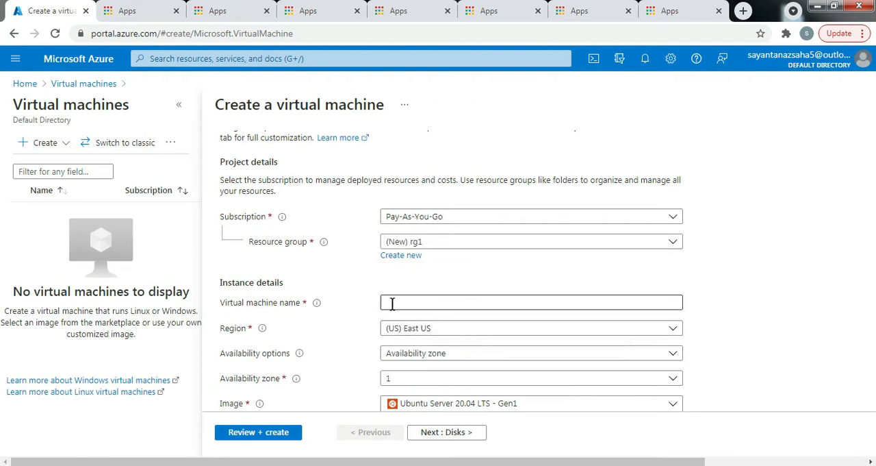
pyautogui.write('vm1')
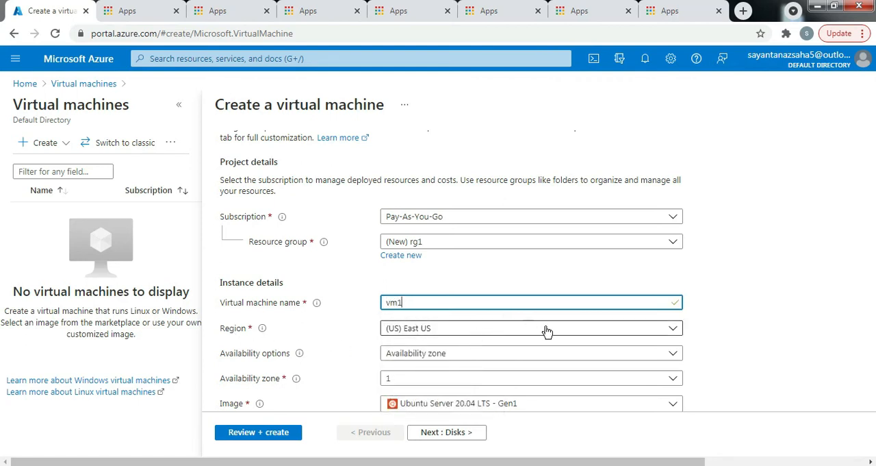
pyautogui.scroll(-1, 724, 309)
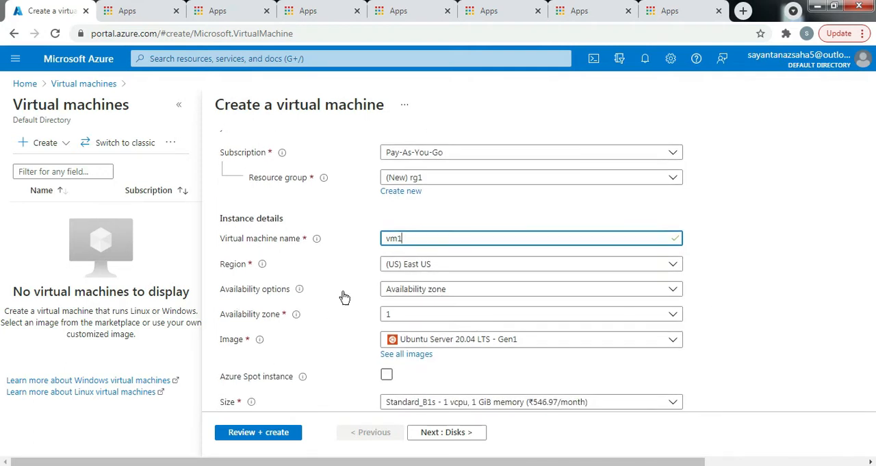
pyautogui.click(467, 290)
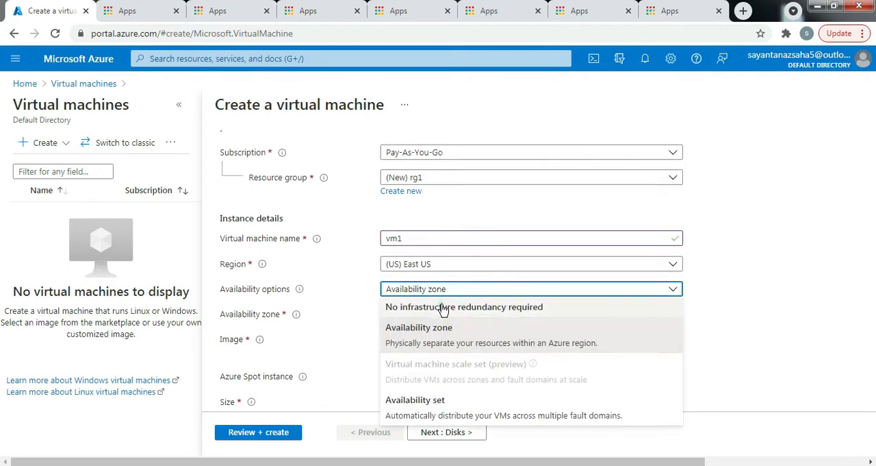
pyautogui.click(442, 306)
# - Choose the Ubuntu Server 20.04 LTS - Gen1 image and keep the Standard_B1s size after viewing the available sizes
pyautogui.scroll(-2, 398, 343)
pyautogui.scroll(-1, 397, 343)
pyautogui.scroll(2, 423, 302)
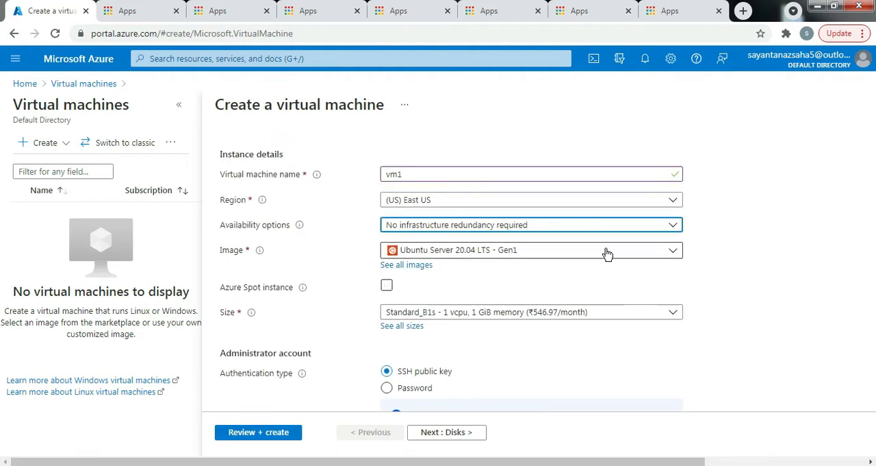
pyautogui.scroll(2, 563, 272)
pyautogui.scroll(-1, 507, 290)
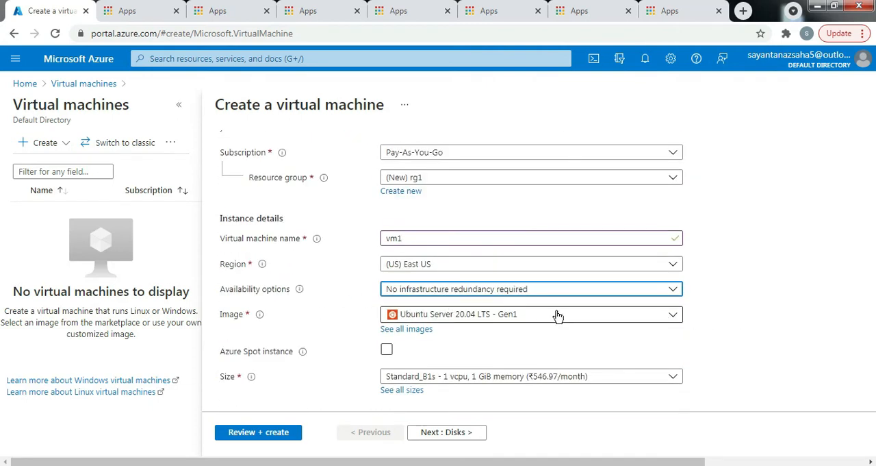
pyautogui.click(672, 318)
pyautogui.scroll(-3, 465, 220)
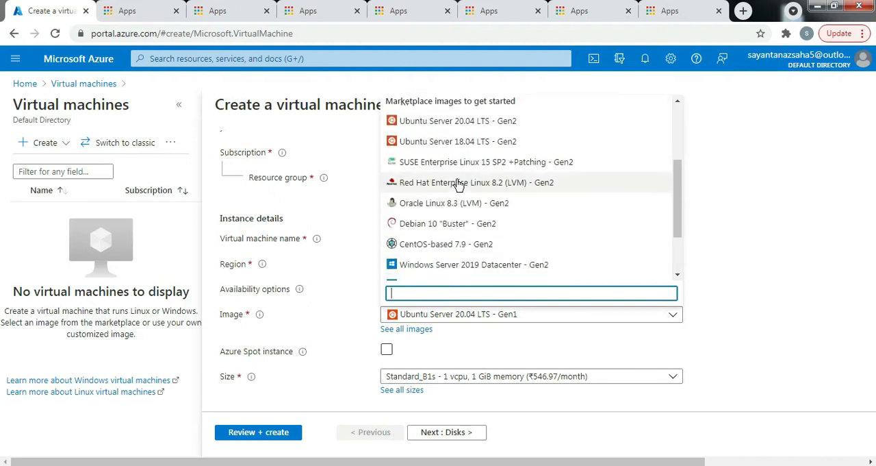
pyautogui.scroll(4, 472, 221)
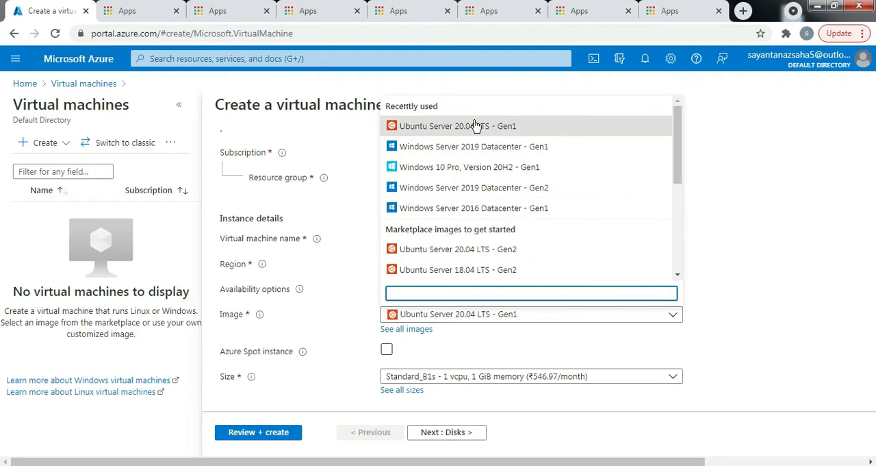
pyautogui.click(482, 125)
pyautogui.scroll(-2, 548, 294)
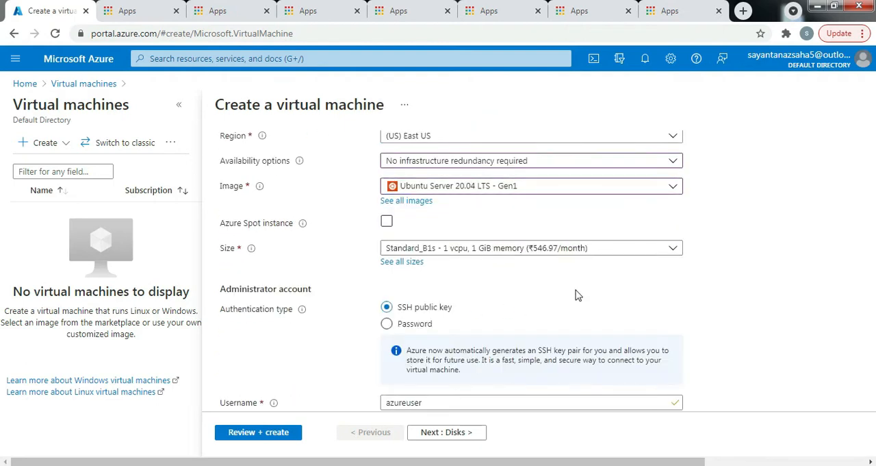
pyautogui.click(655, 251)
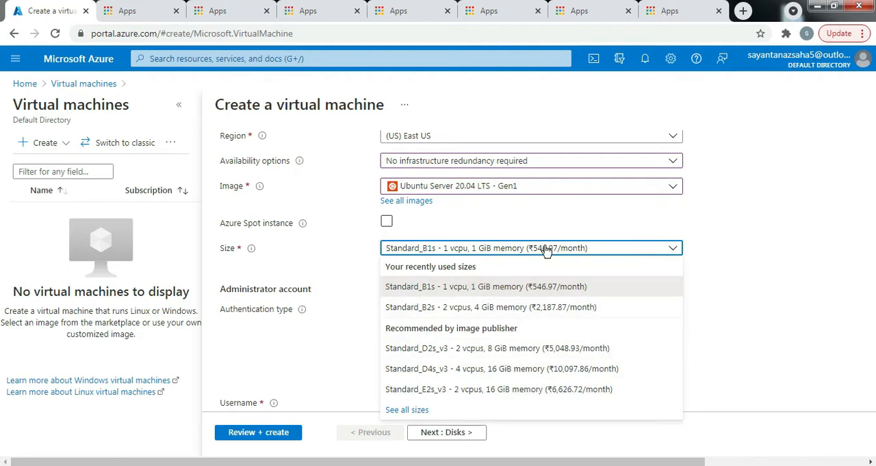
pyautogui.click(751, 262)
# - Switch the administrator account to password authentication, with username sysops and the account password entered and confirmed
pyautogui.scroll(-1, 284, 262)
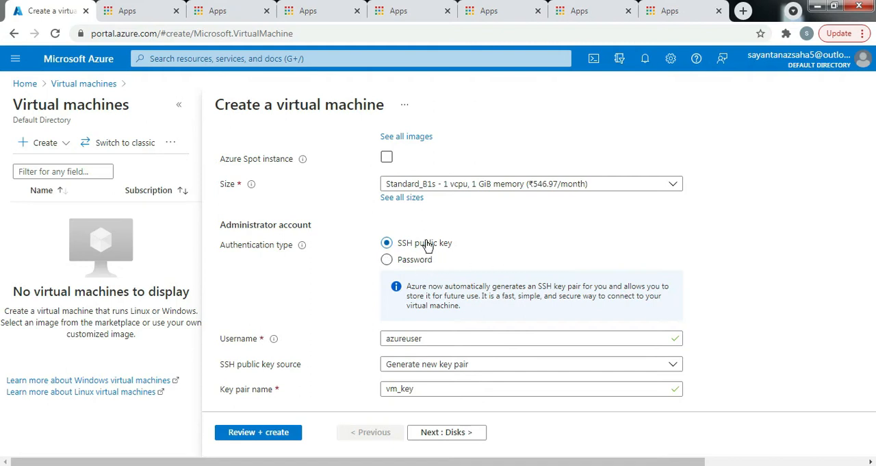
pyautogui.click(387, 260)
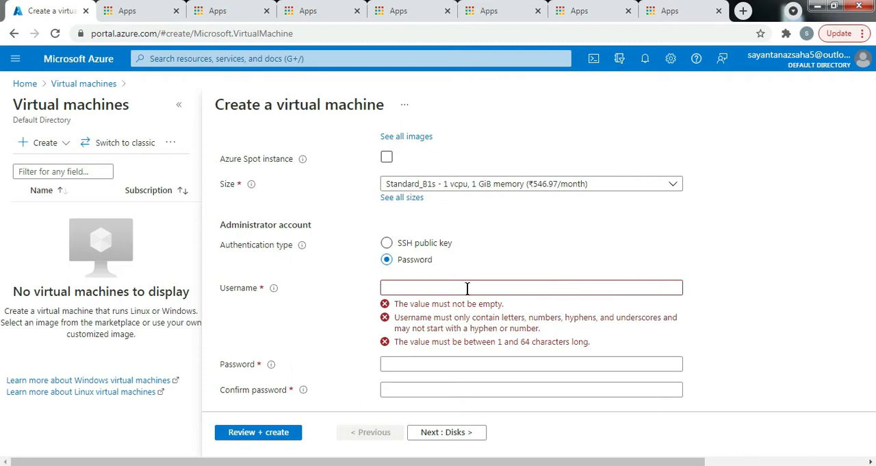
pyautogui.click(409, 288)
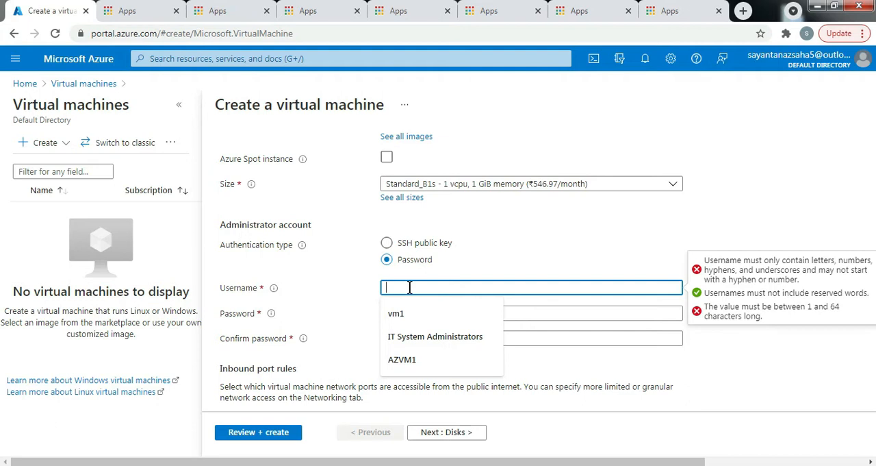
pyautogui.write('s')
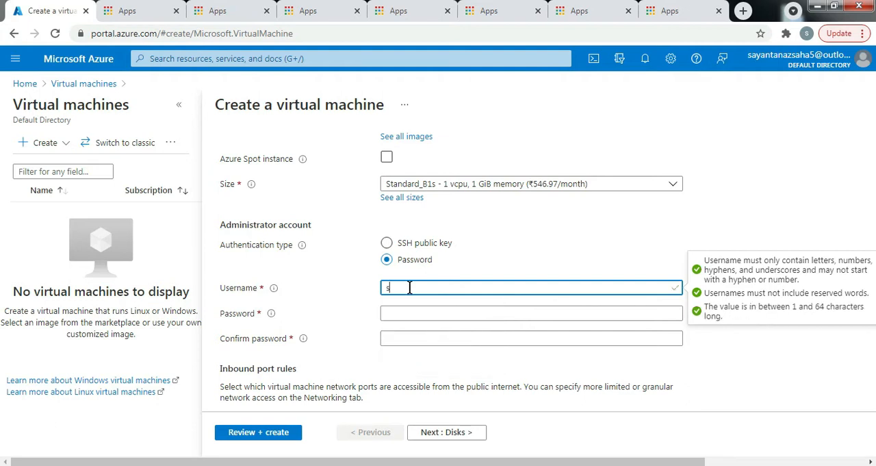
pyautogui.write('ysop')
pyautogui.press('Tab')
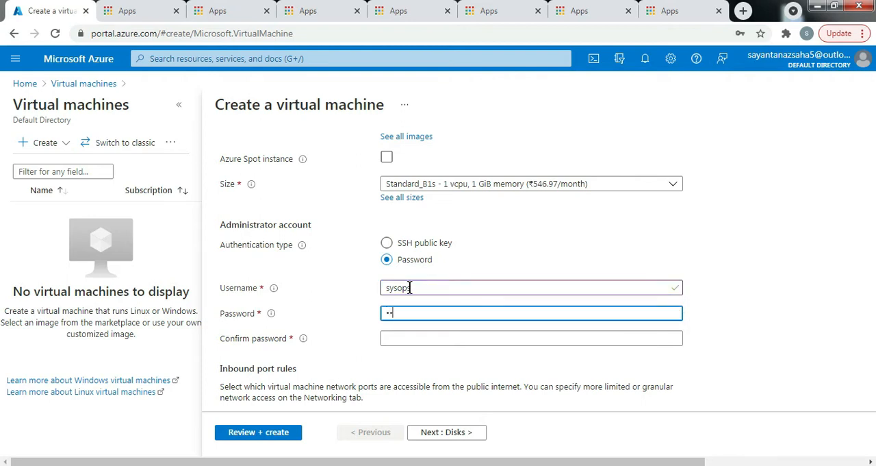
pyautogui.press('Tab')
pyautogui.write('••••••••')
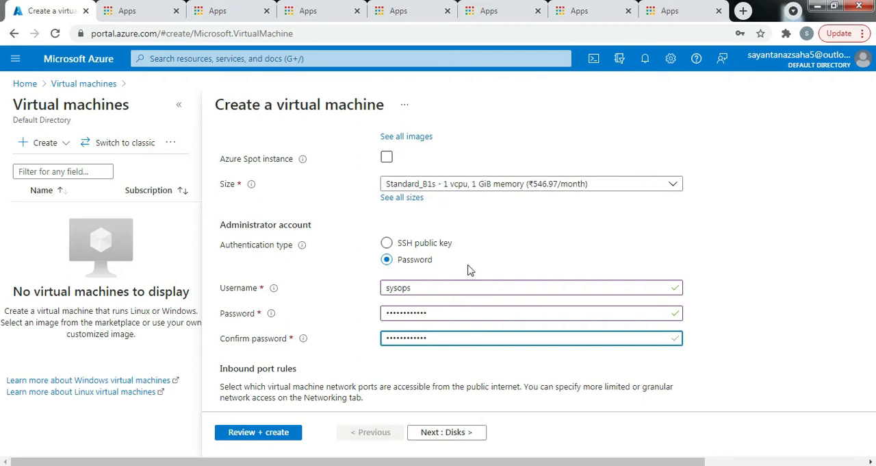
# - Set the OS disk type to Standard HDD and submit the reviewed virtual machine configuration for creation
pyautogui.scroll(-3, 452, 315)
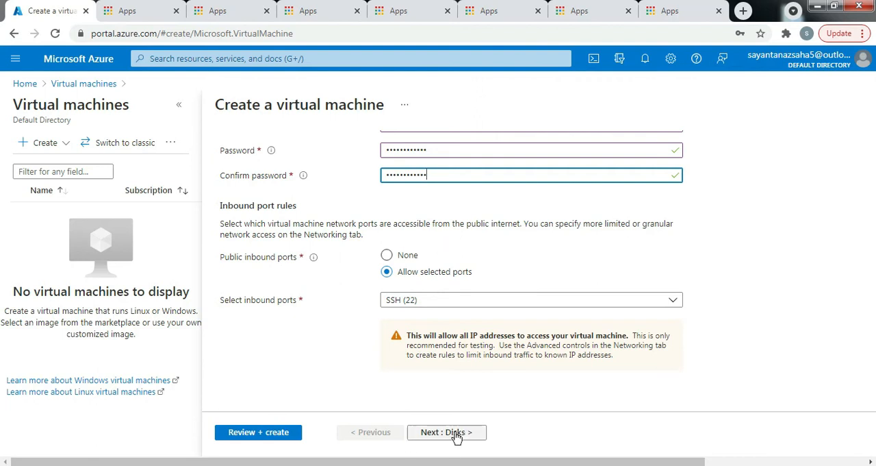
pyautogui.scroll(3, 457, 363)
pyautogui.scroll(6, 457, 363)
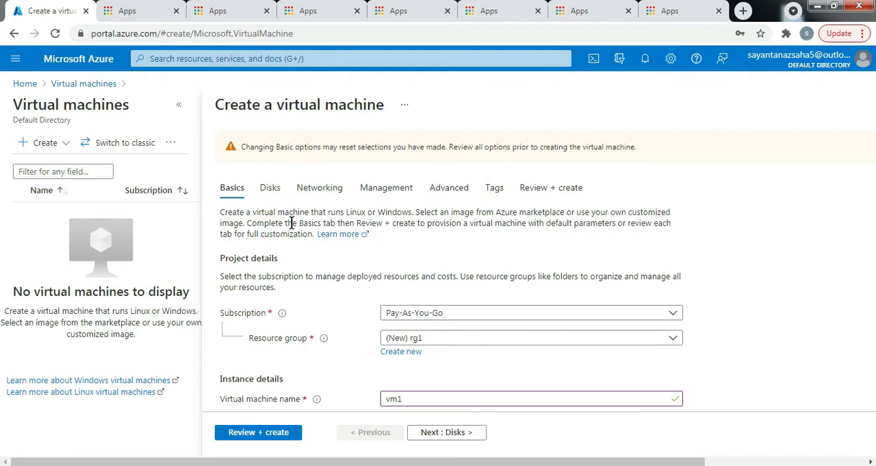
pyautogui.click(270, 187)
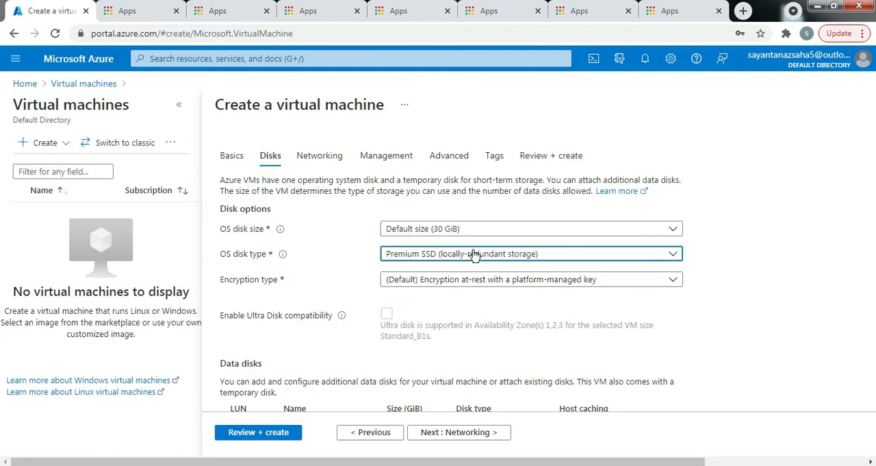
pyautogui.click(474, 255)
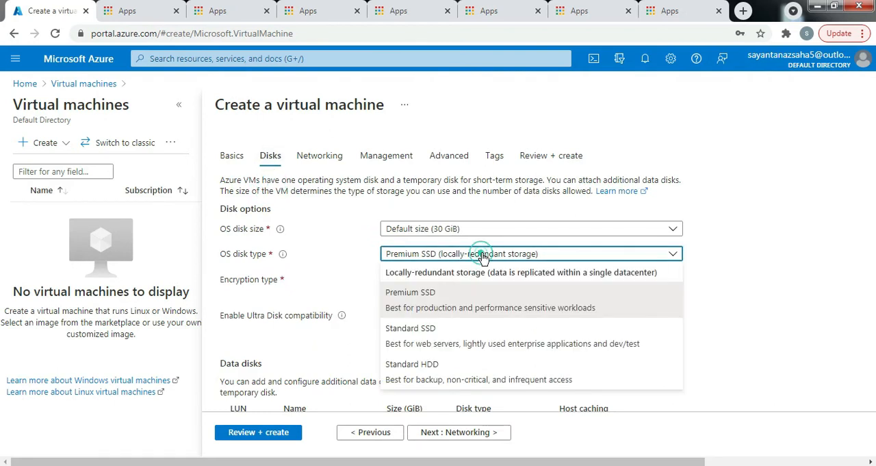
pyautogui.click(439, 377)
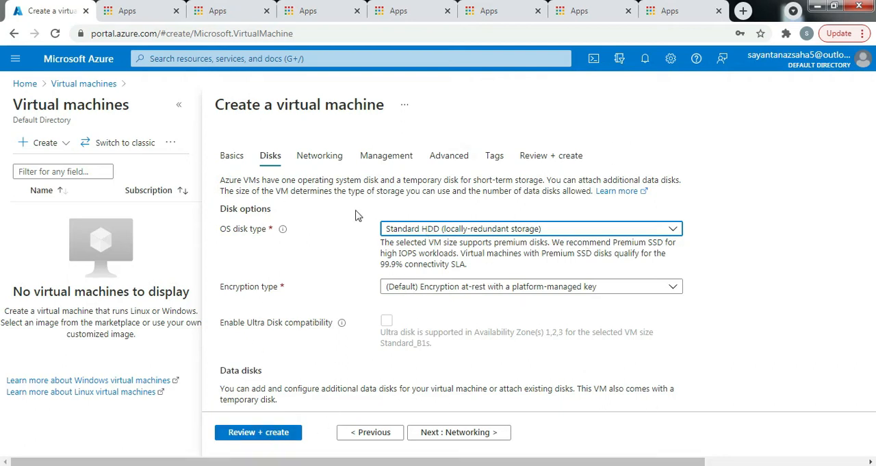
pyautogui.click(277, 437)
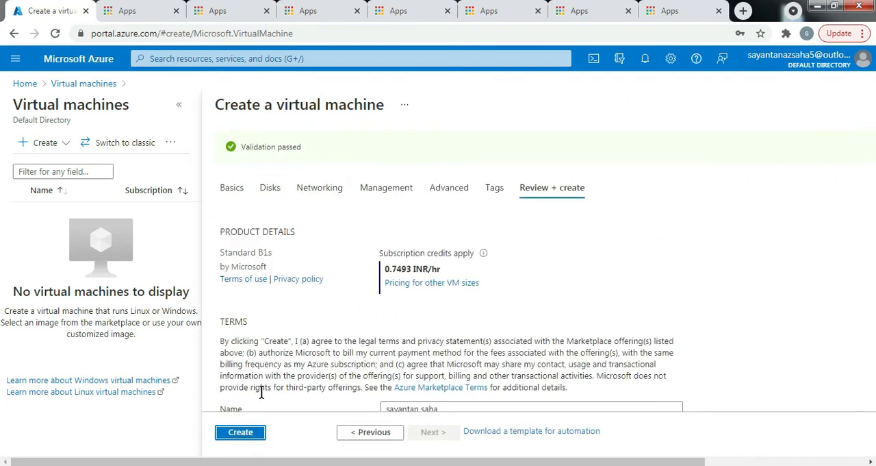
pyautogui.click(255, 433)
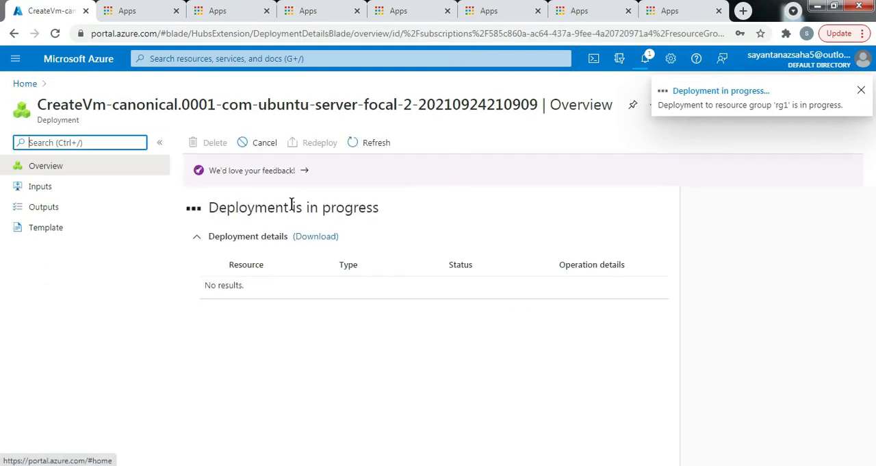
# - Open the overview of the deployed virtual machine vm1 from its deployment notification
pyautogui.click(25, 85)
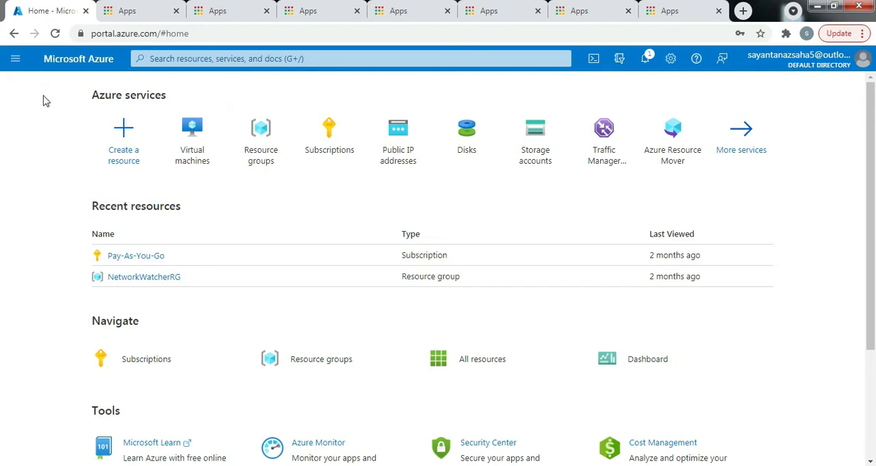
pyautogui.click(197, 157)
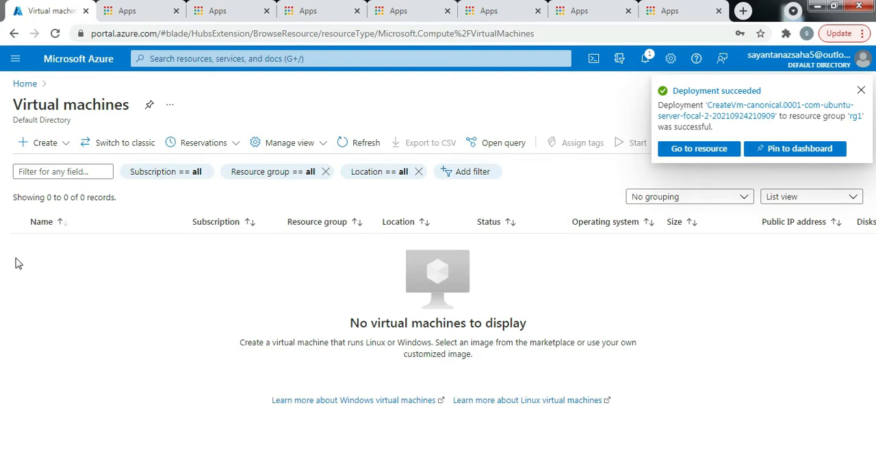
pyautogui.click(648, 59)
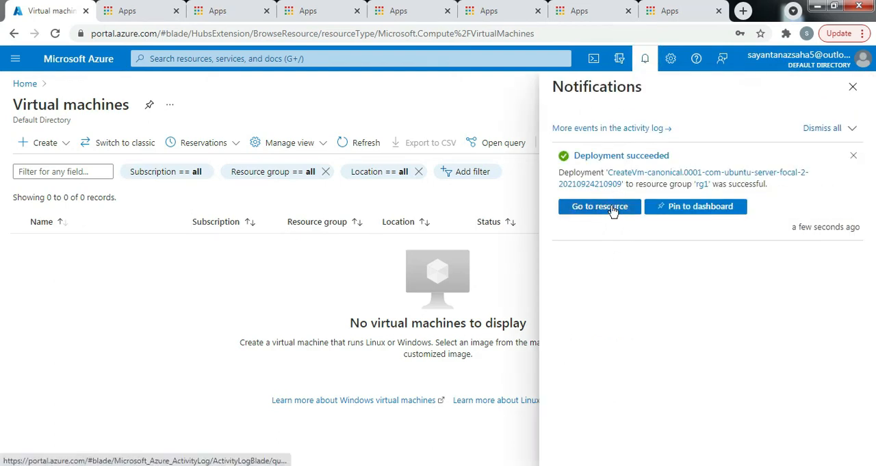
pyautogui.click(613, 209)
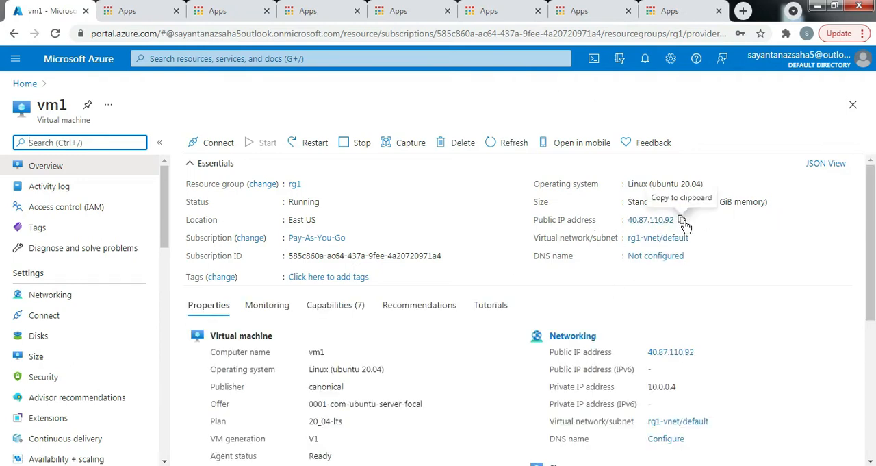
# - Copy vm1's public IP address 40.87.110.92, open an SSH session to it in PuTTY, and accept the server's host key
pyautogui.click(682, 220)
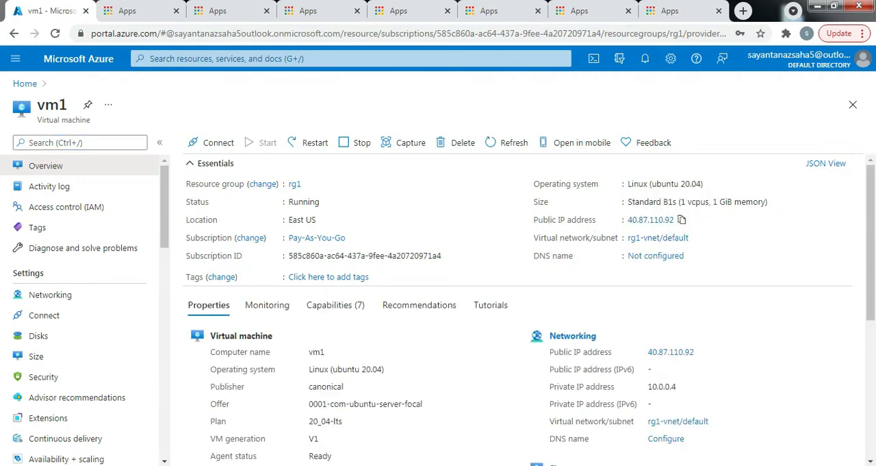
pyautogui.press('super')
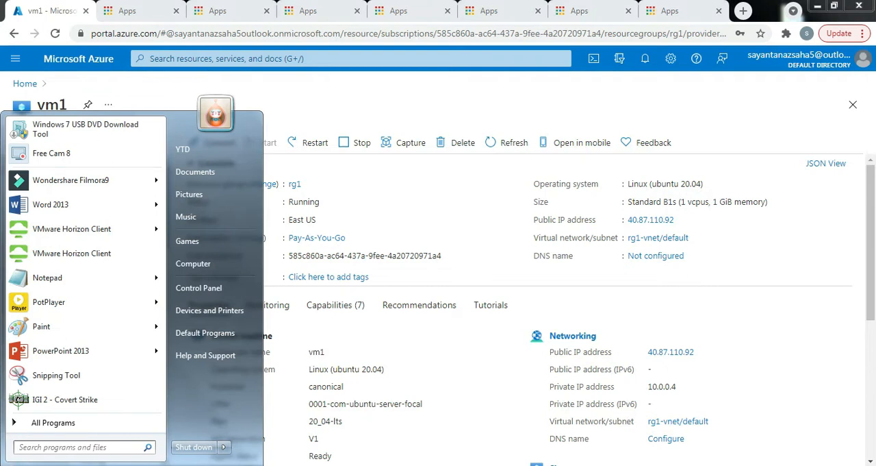
pyautogui.write('putty')
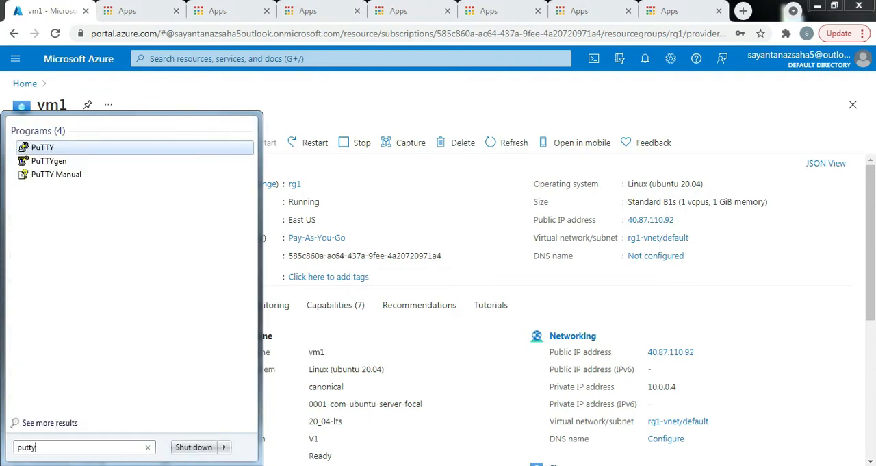
pyautogui.click(44, 148)
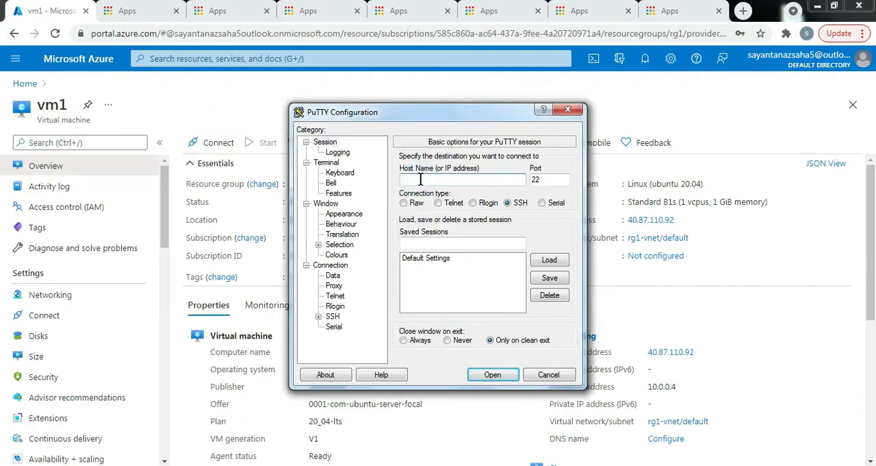
pyautogui.hotkey('ctrl', 'v')
pyautogui.click(497, 376)
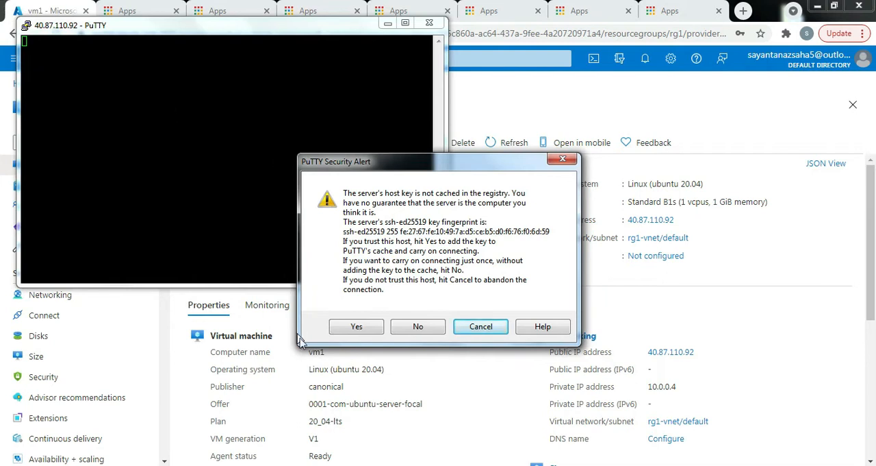
pyautogui.click(350, 327)
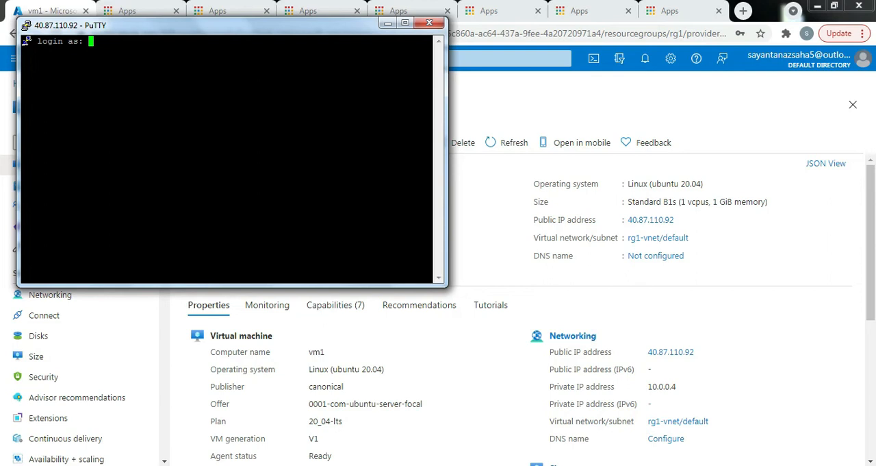
# - Log in to the SSH session as sysops with the account password
pyautogui.write('sysc')
pyautogui.write('ps')
pyautogui.press('Return')
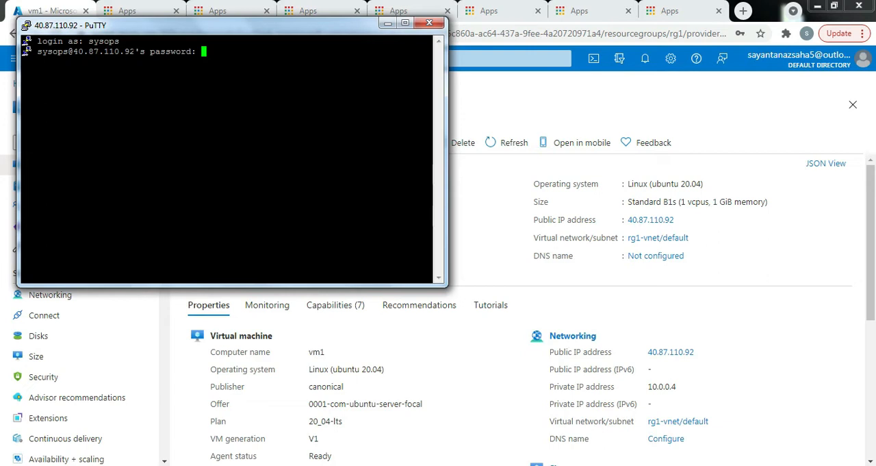
pyautogui.press('Return')
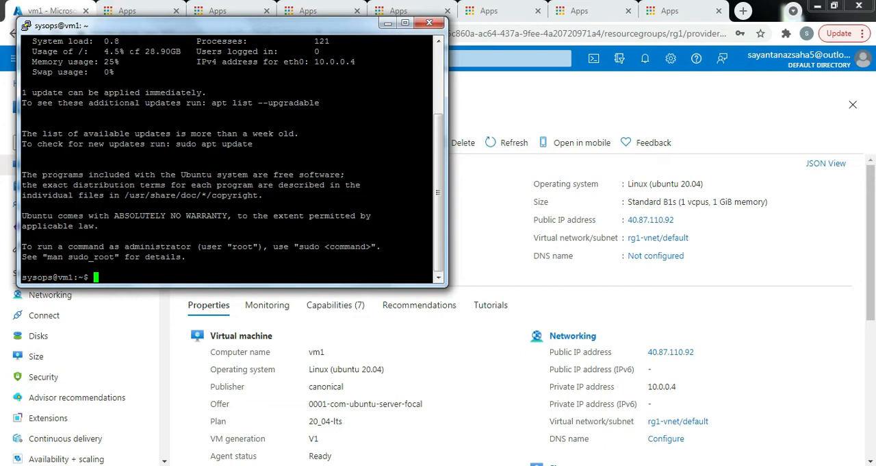
# - Run hostname and ip r on the virtual machine to check its name and network routes
pyautogui.write('hostname')
pyautogui.press('Return')
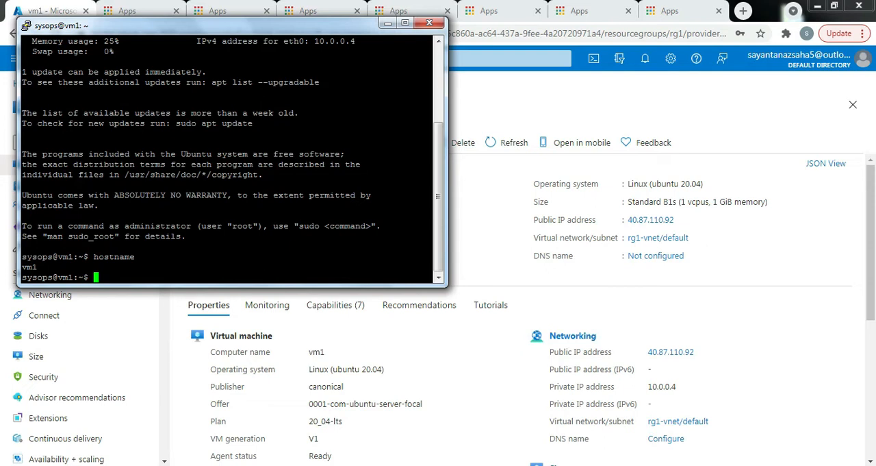
pyautogui.write('ip r')
pyautogui.press('Return')
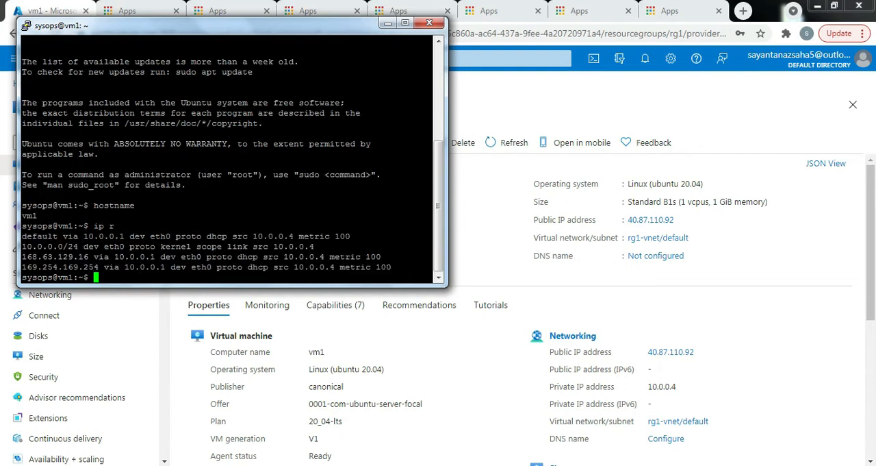
# - Compare the private IP address in the route output with the one in vm1's networking properties, and minimize the terminal
pyautogui.moveTo(315, 246); pyautogui.dragTo(105, 248)
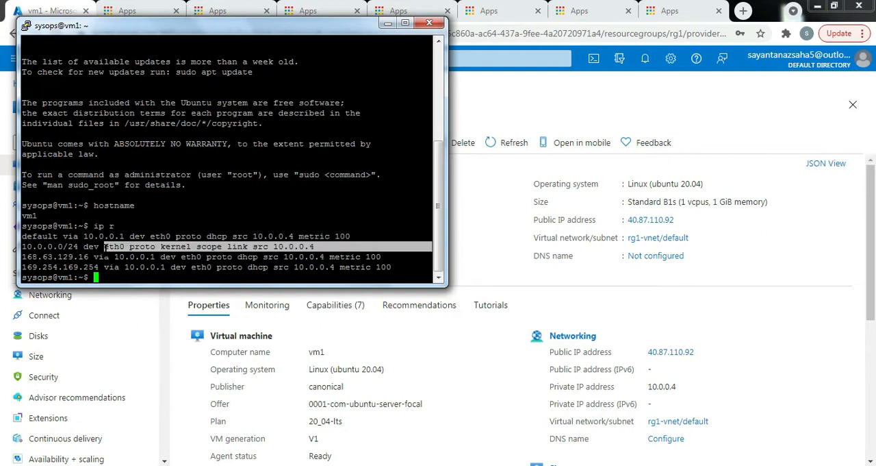
pyautogui.moveTo(279, 247); pyautogui.dragTo(329, 250)
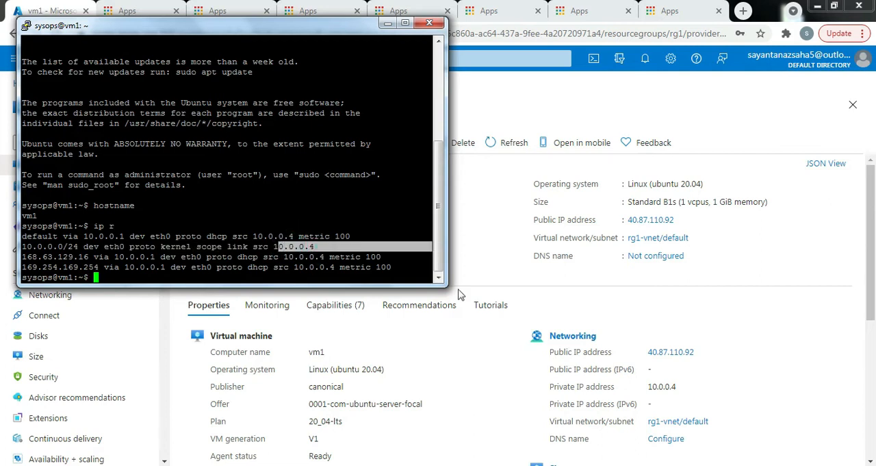
pyautogui.click(687, 387)
pyautogui.moveTo(687, 387); pyautogui.dragTo(647, 387)
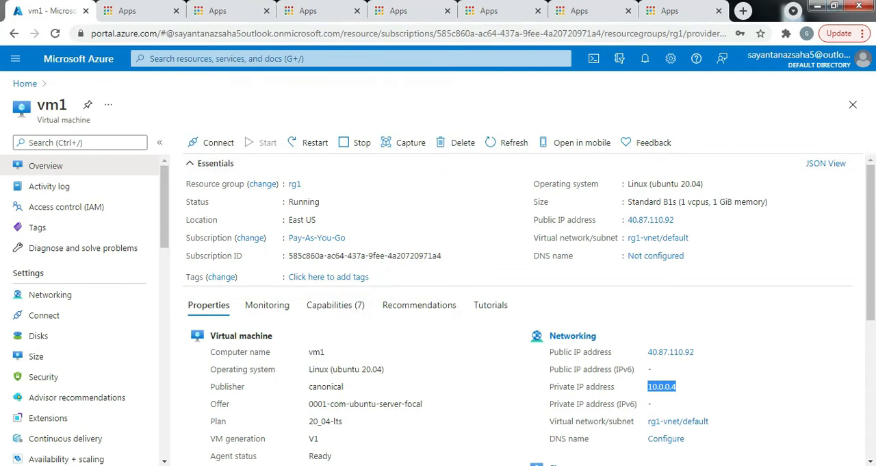
pyautogui.hotkey('alt', 'Tab')
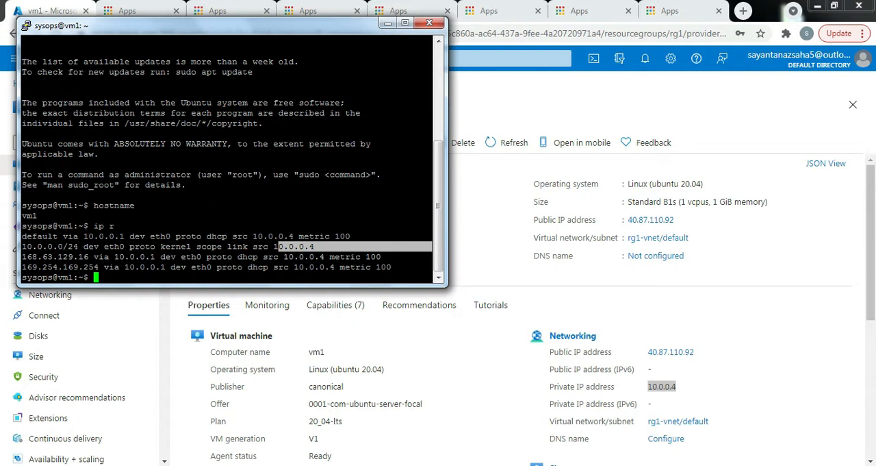
pyautogui.click(388, 24)
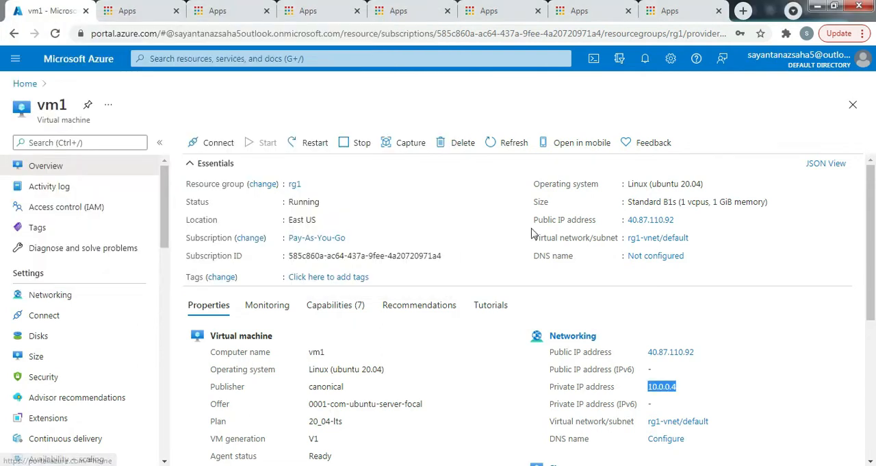
# - Start creating another virtual machine from the Azure portal's list of virtual machines
pyautogui.click(27, 84)
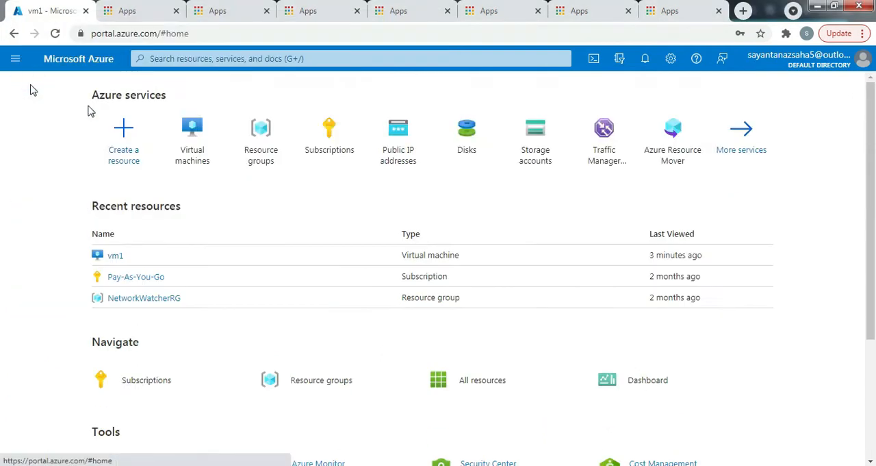
pyautogui.click(193, 142)
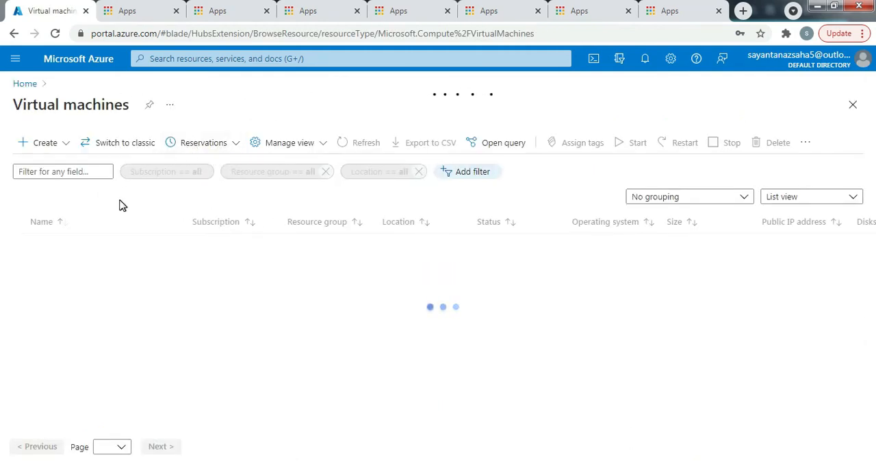
pyautogui.click(44, 145)
pyautogui.click(43, 164)
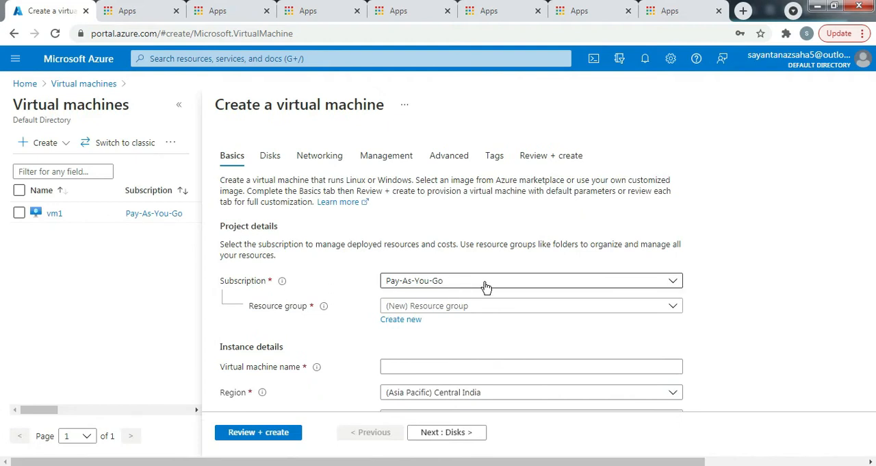
# - Assign the new virtual machine to resource group rg1 and name it vm2
pyautogui.scroll(-1, 555, 289)
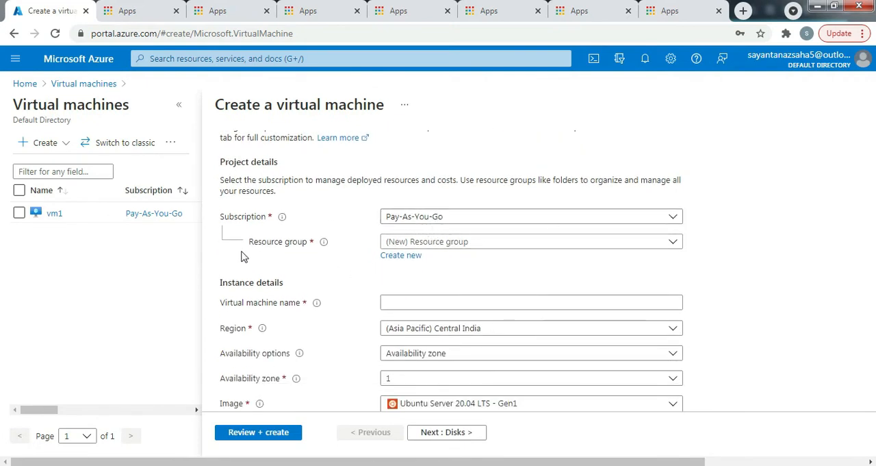
pyautogui.click(558, 247)
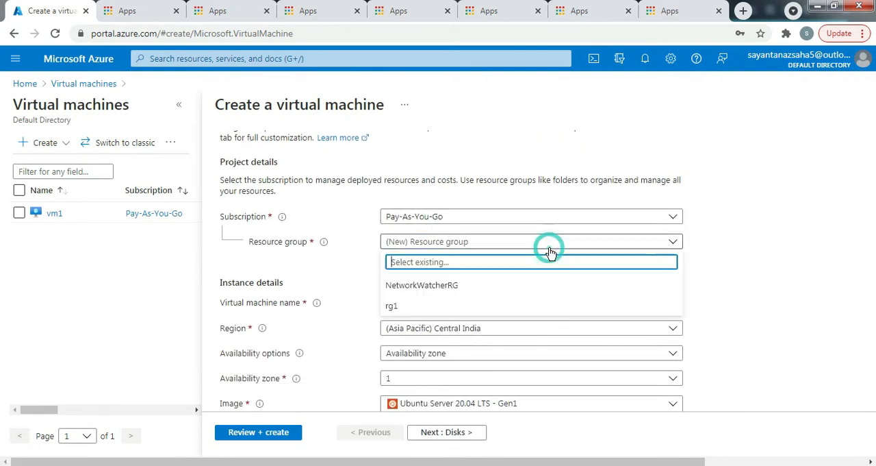
pyautogui.click(394, 308)
pyautogui.scroll(-1, 418, 301)
pyautogui.click(400, 237)
pyautogui.write('v')
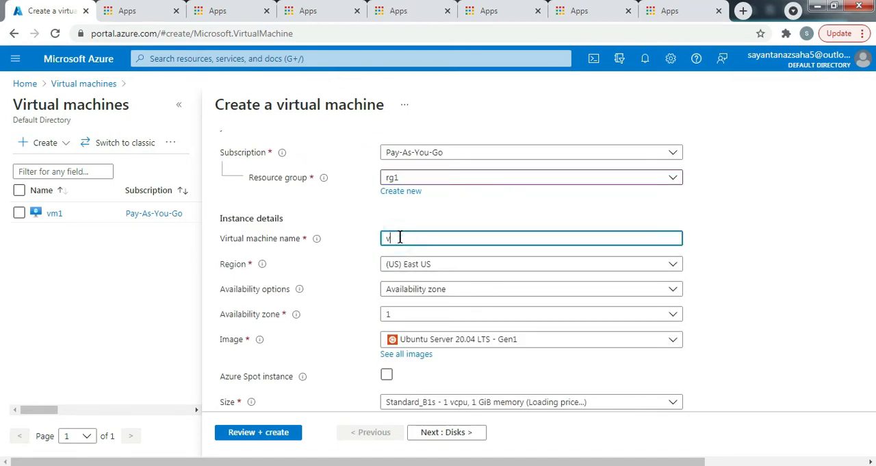
pyautogui.write('m2')
# - Set vm2's availability options to No infrastructure redundancy required
pyautogui.scroll(-2, 425, 266)
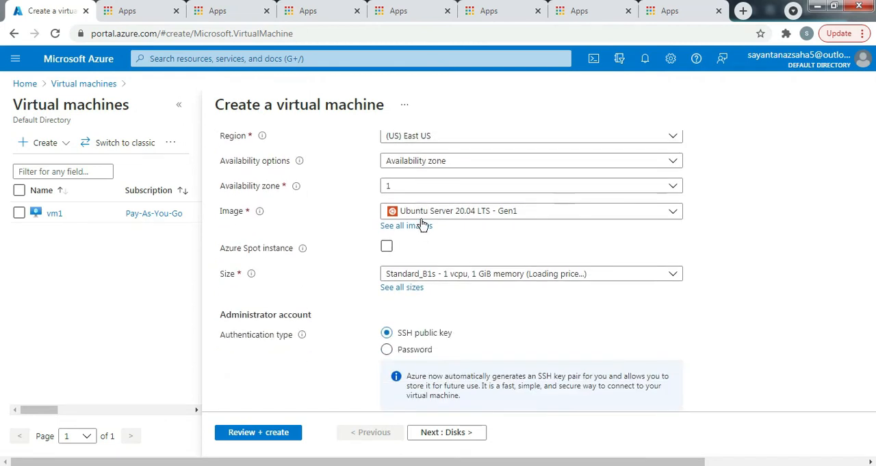
pyautogui.scroll(1, 420, 226)
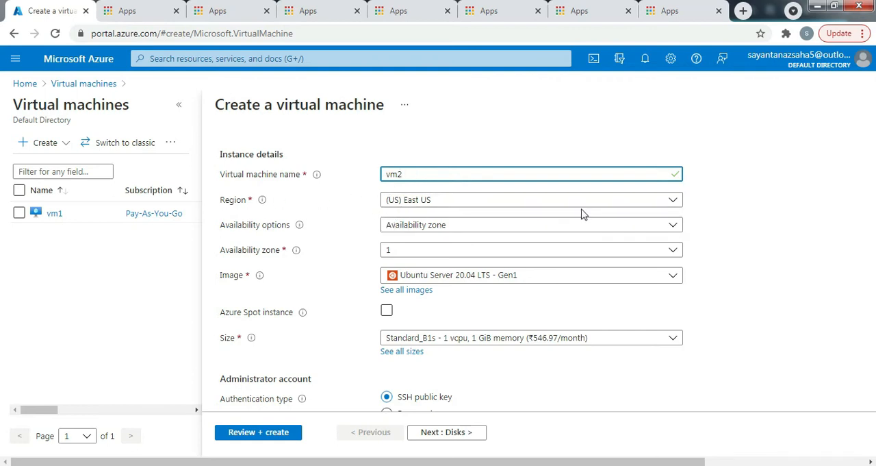
pyautogui.click(498, 249)
pyautogui.click(468, 226)
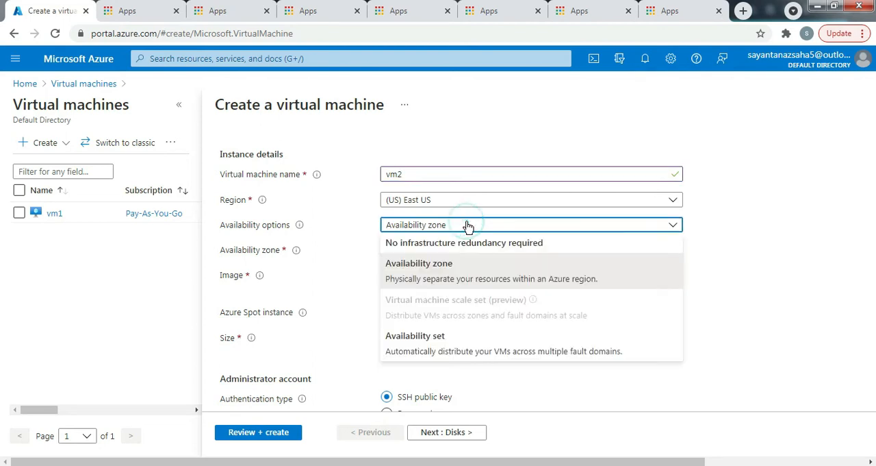
pyautogui.click(449, 239)
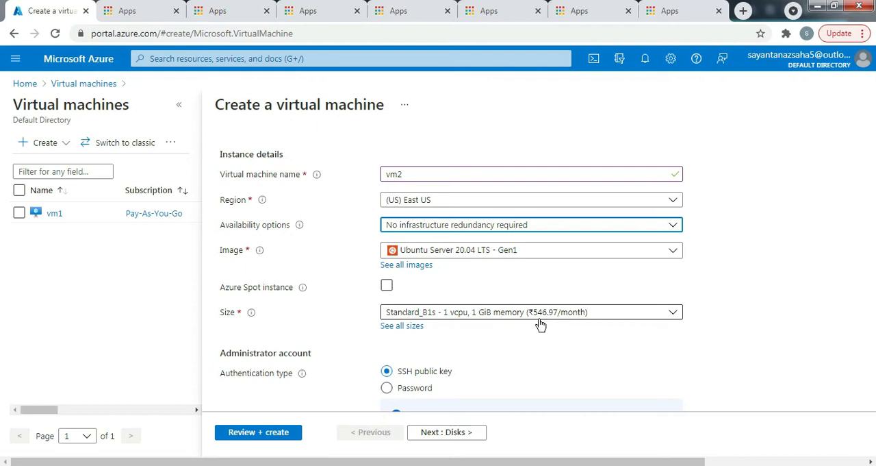
# - Review the SSH key pair note, keep SSH public key authentication, and set vm2's administrator username to sysops
pyautogui.scroll(-2, 486, 328)
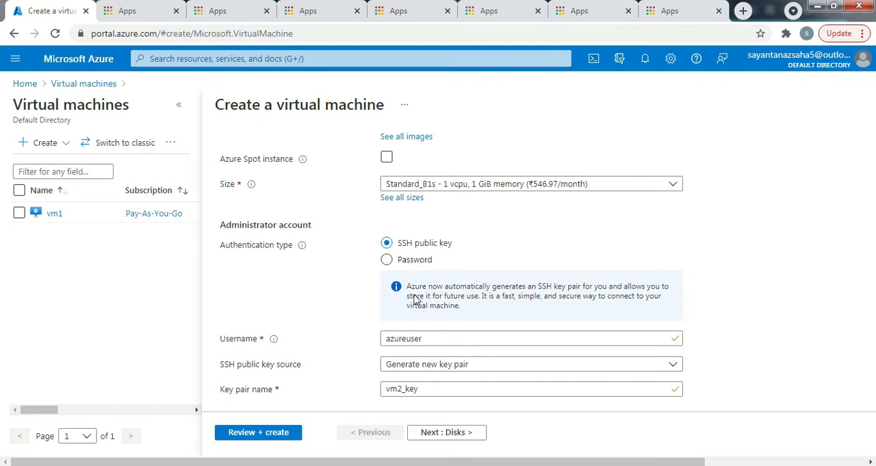
pyautogui.moveTo(502, 314); pyautogui.dragTo(409, 286)
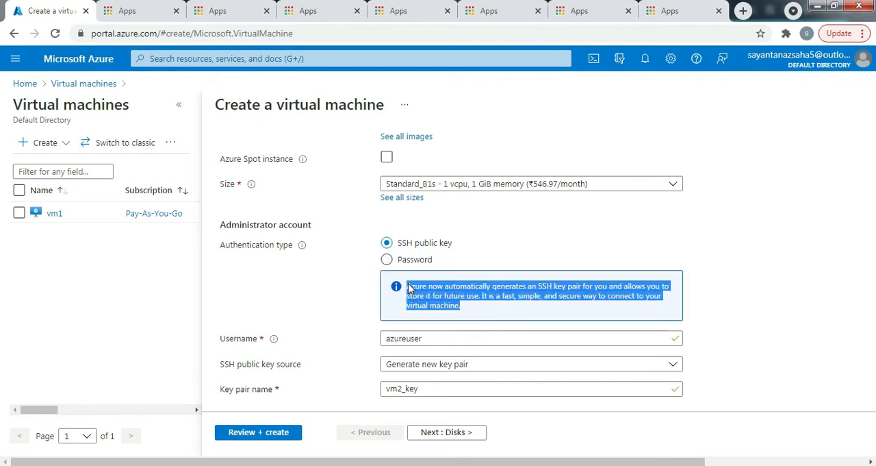
pyautogui.click(634, 248)
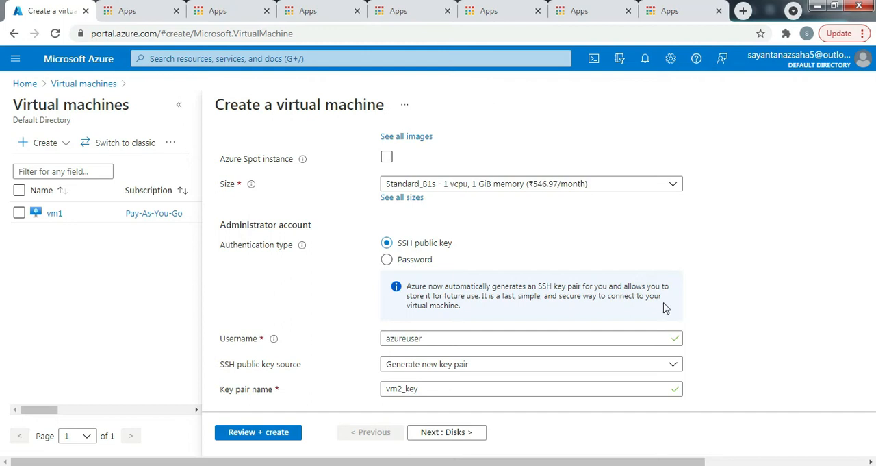
pyautogui.scroll(-1, 448, 363)
pyautogui.scroll(-1, 449, 363)
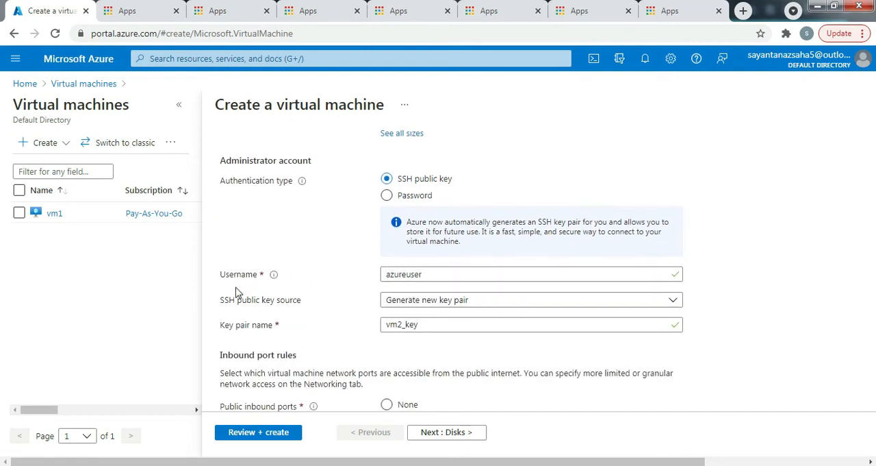
pyautogui.doubleClick(441, 275)
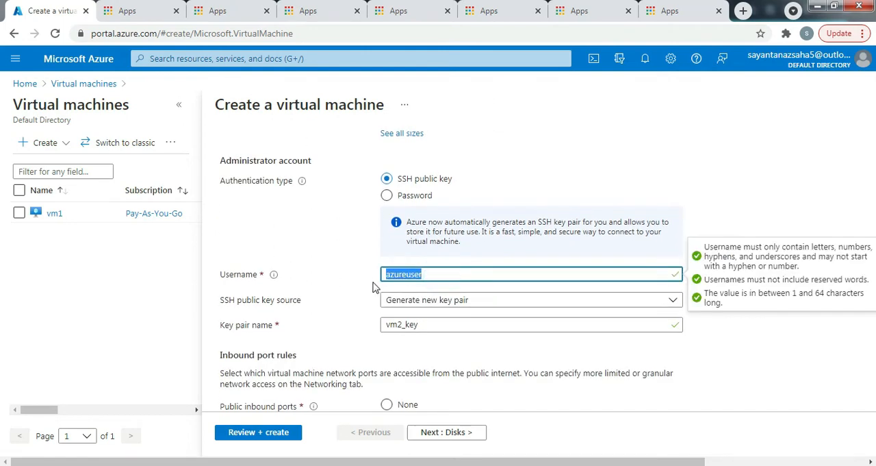
pyautogui.write('sysops')
pyautogui.click(414, 274)
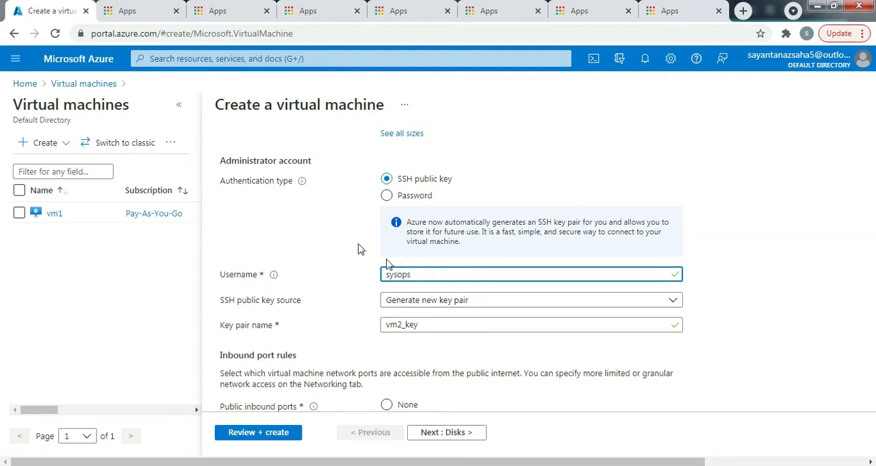
# - Review the SSH public key source options and choose Generate new key pair
pyautogui.click(445, 303)
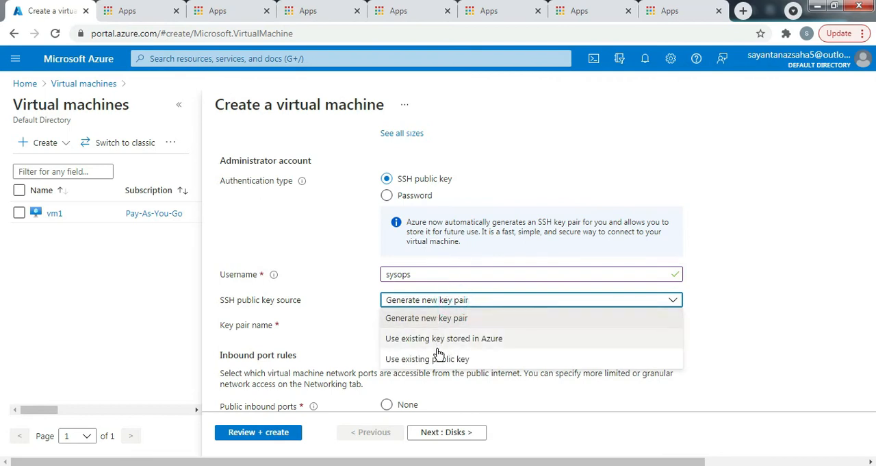
pyautogui.click(471, 303)
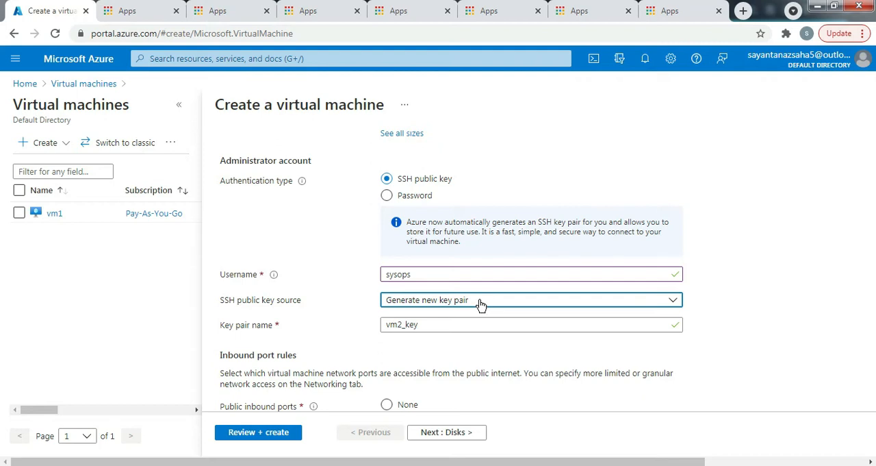
pyautogui.click(481, 305)
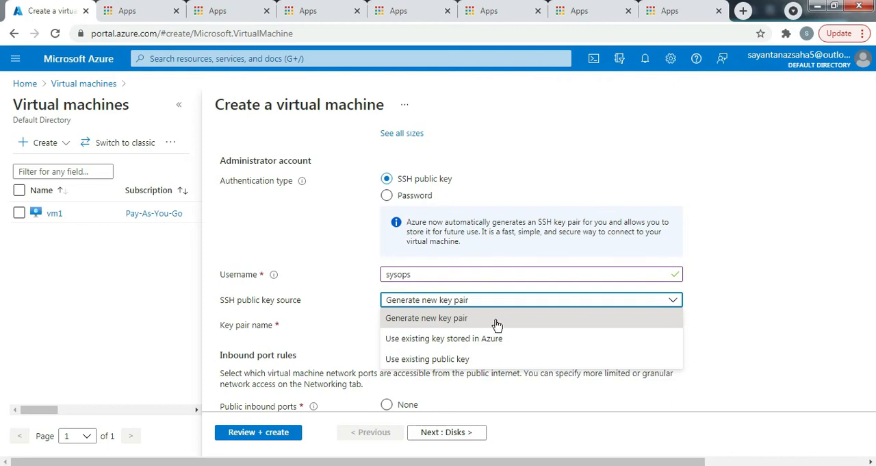
pyautogui.click(545, 319)
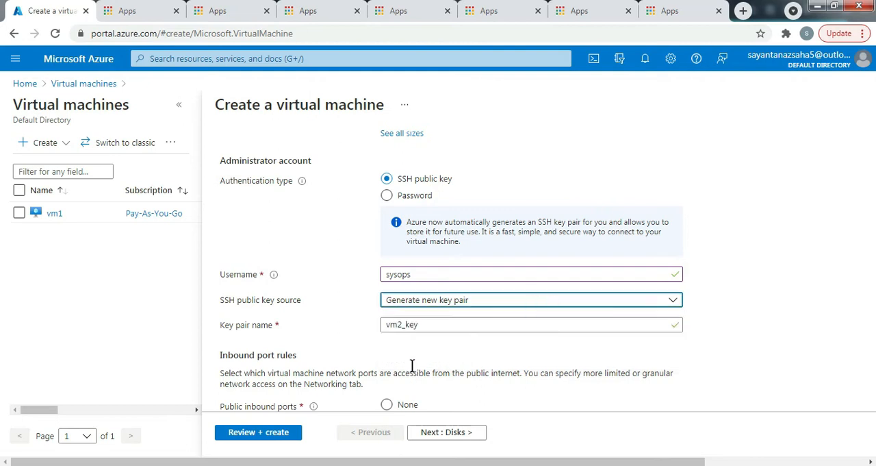
# - Review vm2's key pair name and its public inbound port rules
pyautogui.click(417, 324)
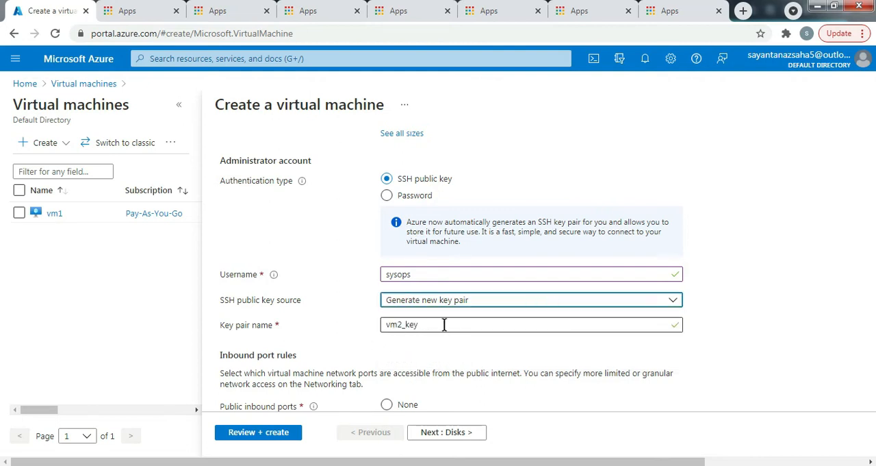
pyautogui.moveTo(445, 325); pyautogui.dragTo(381, 330)
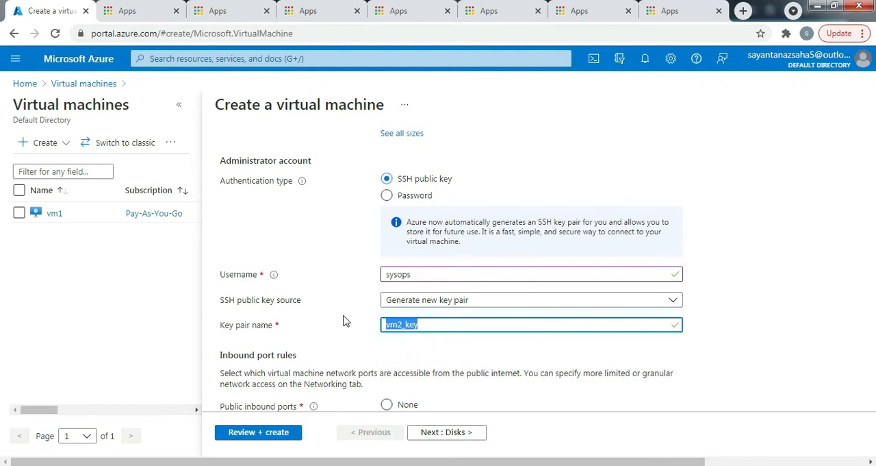
pyautogui.scroll(-2, 466, 348)
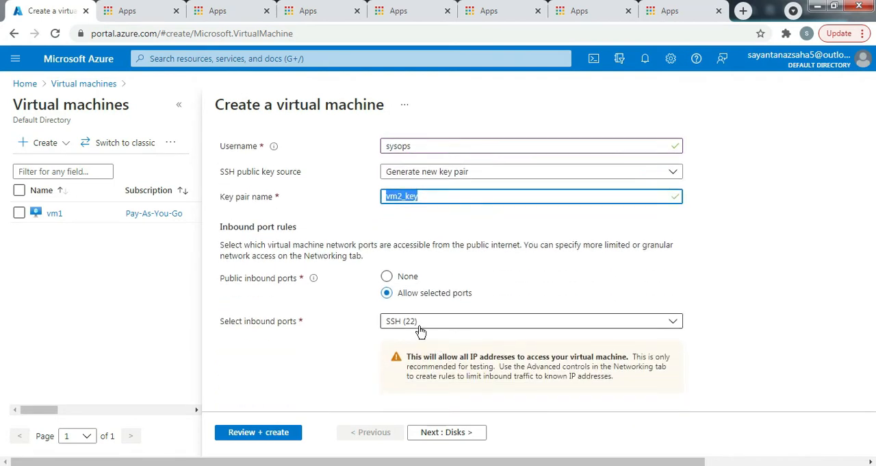
pyautogui.scroll(-1, 373, 354)
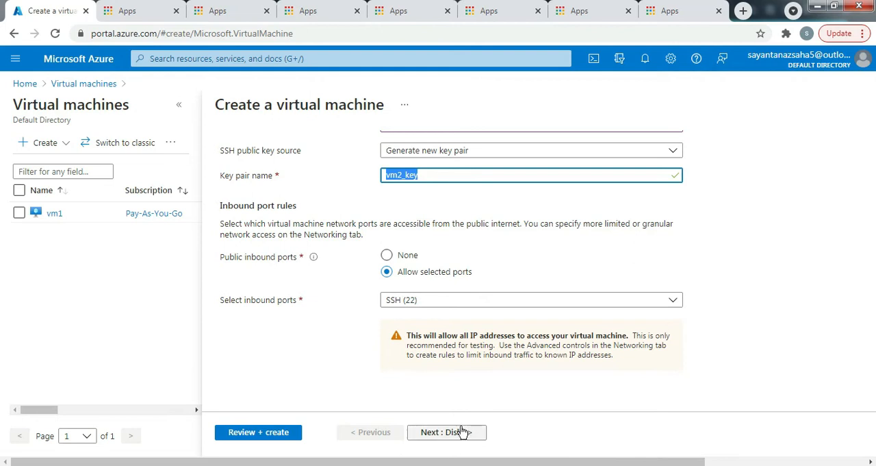
pyautogui.scroll(6, 439, 294)
pyautogui.scroll(2, 342, 253)
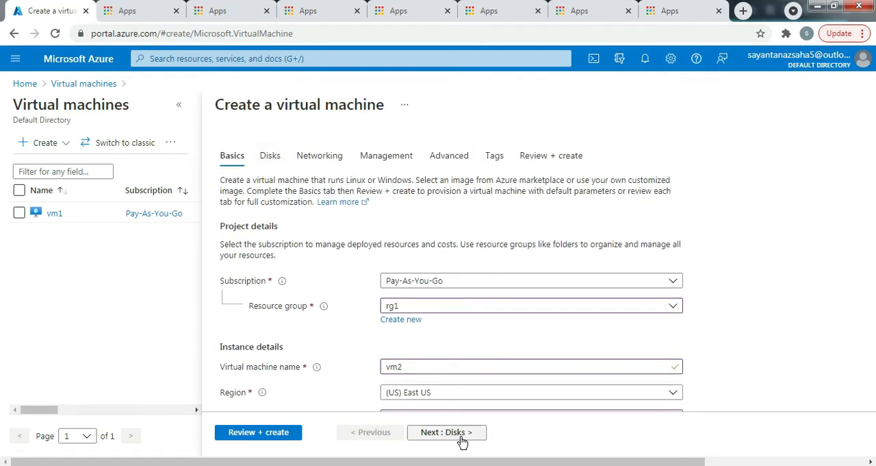
# - Set vm2's OS disk type to Standard HDD
pyautogui.click(267, 157)
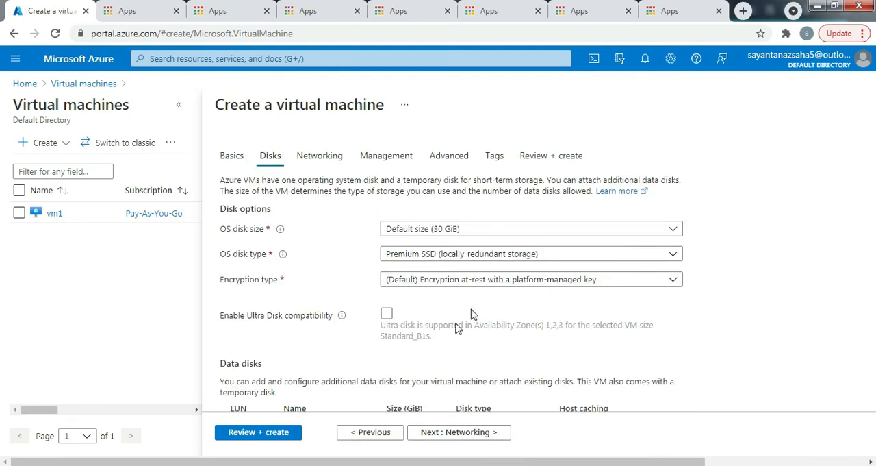
pyautogui.click(541, 254)
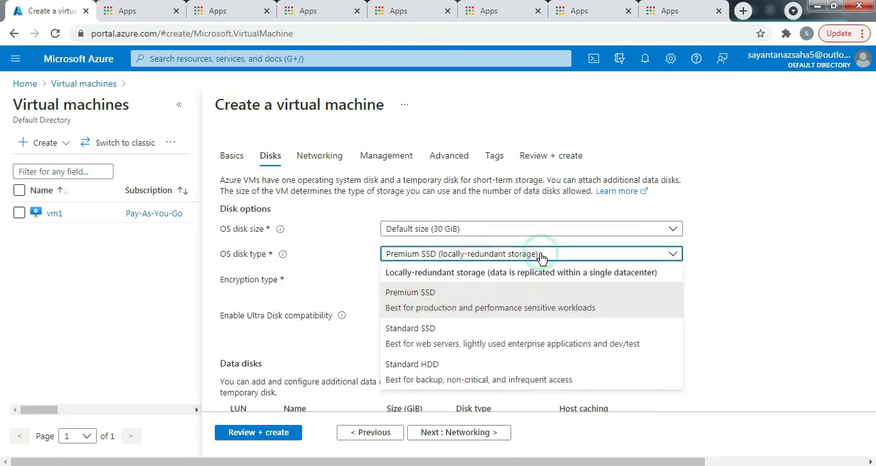
pyautogui.click(448, 372)
# - Validate the vm2 configuration, create the virtual machine, and download its generated private key
pyautogui.click(263, 432)
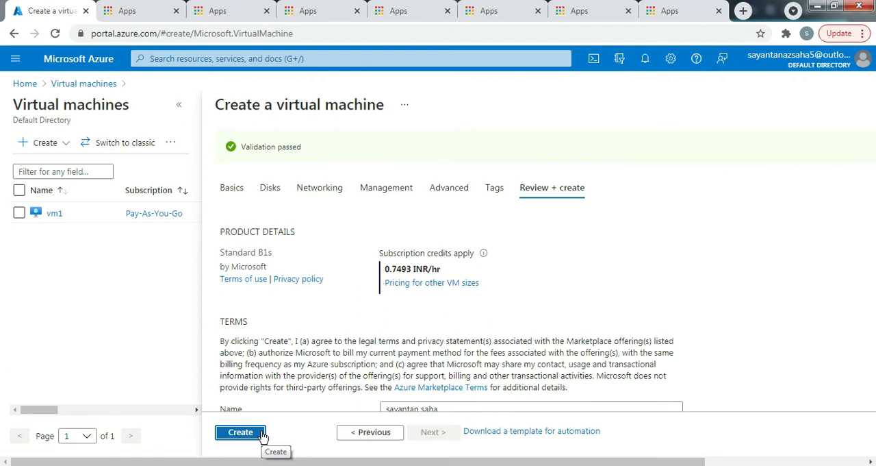
pyautogui.click(241, 432)
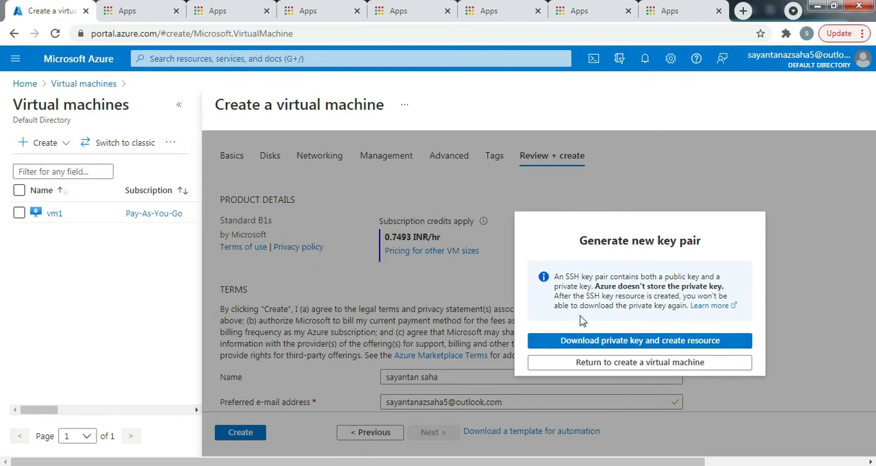
pyautogui.click(682, 344)
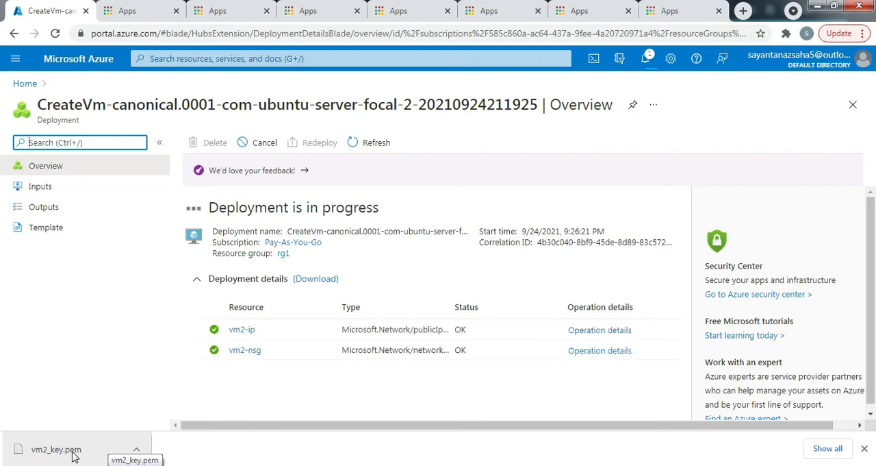
# - Show the downloaded vm2_key.pem in its Downloads folder and place the file on the clipboard
pyautogui.click(819, 448)
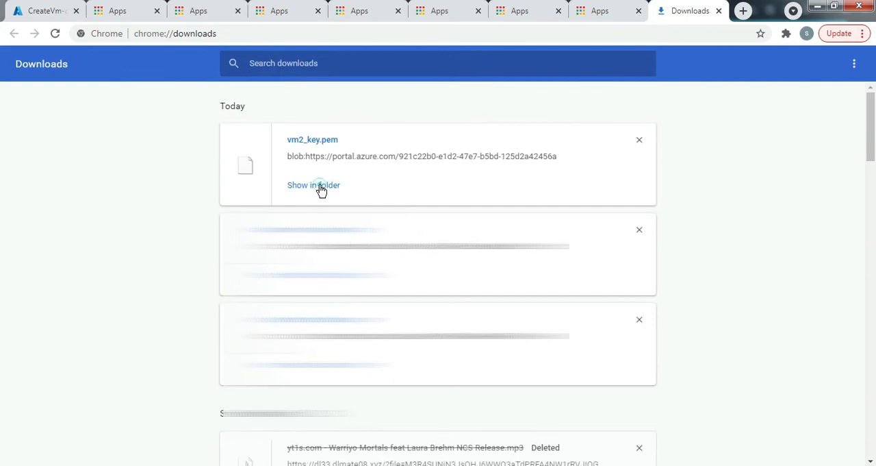
pyautogui.click(319, 186)
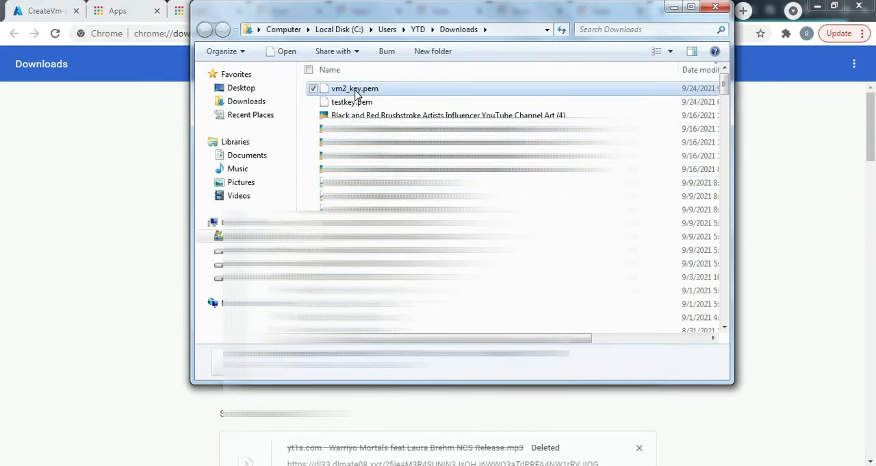
pyautogui.rightClick(355, 93)
pyautogui.click(387, 223)
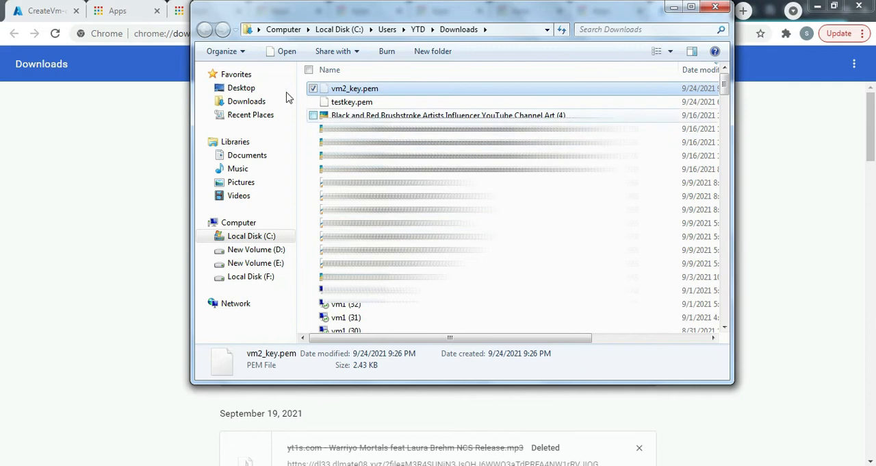
# - Open the folder named 1 and paste vm2_key.pem into it
pyautogui.click(243, 88)
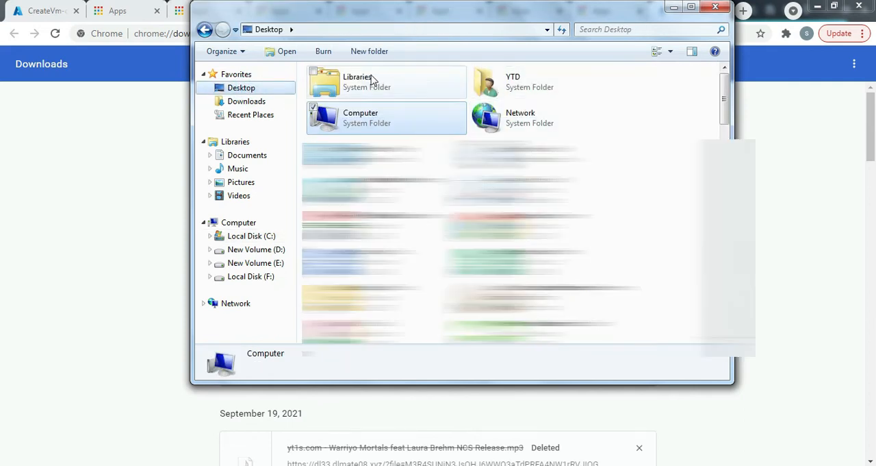
pyautogui.click(518, 79)
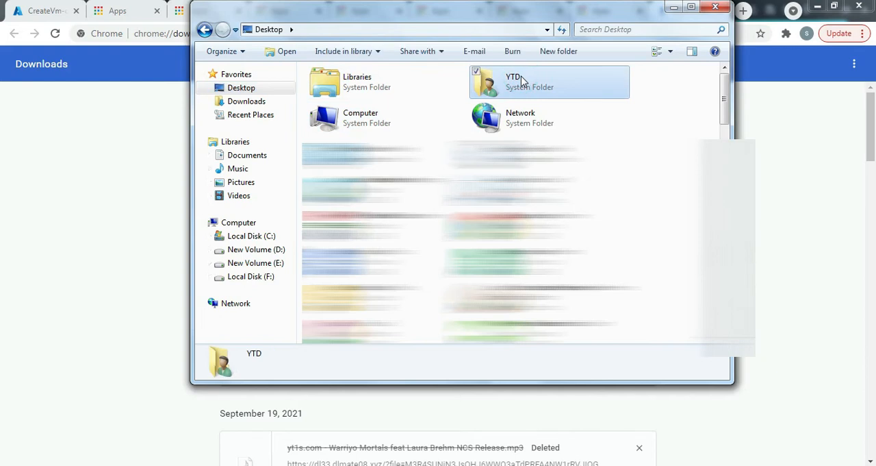
pyautogui.doubleClick(521, 76)
pyautogui.doubleClick(367, 80)
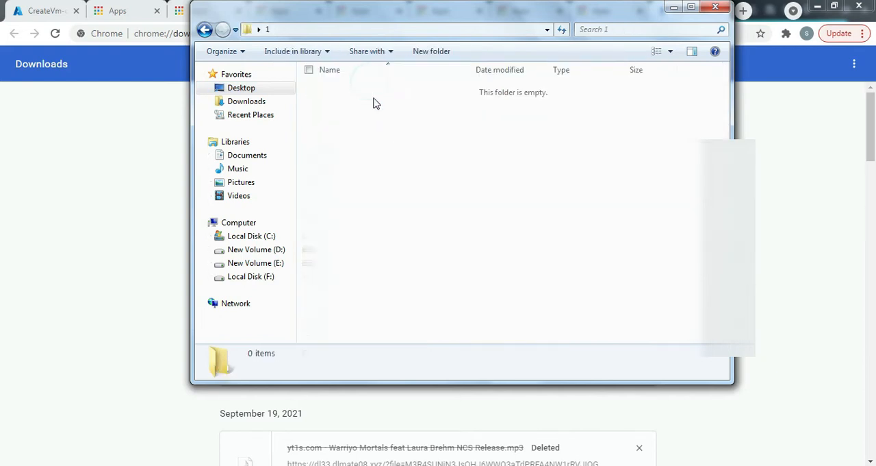
pyautogui.rightClick(409, 141)
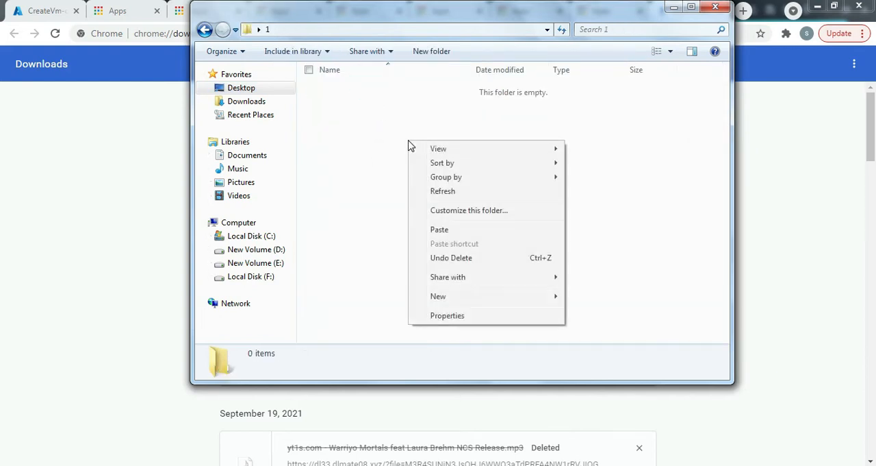
pyautogui.click(439, 229)
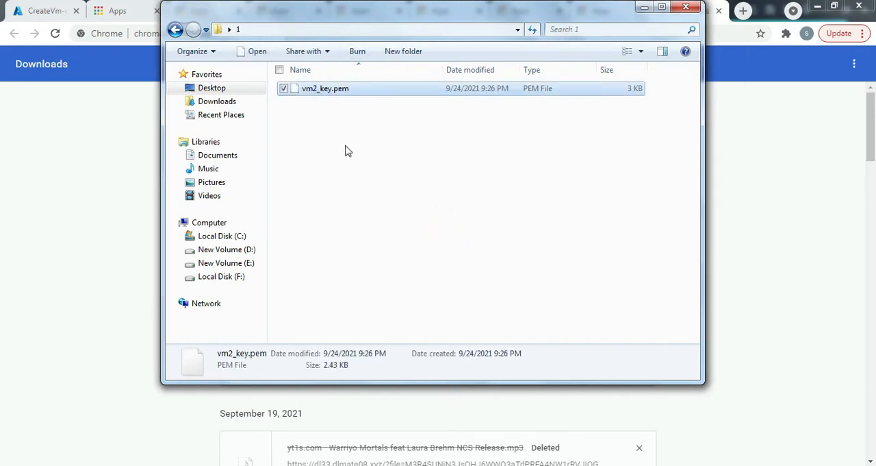
pyautogui.moveTo(379, 19); pyautogui.dragTo(373, 55)
pyautogui.click(364, 161)
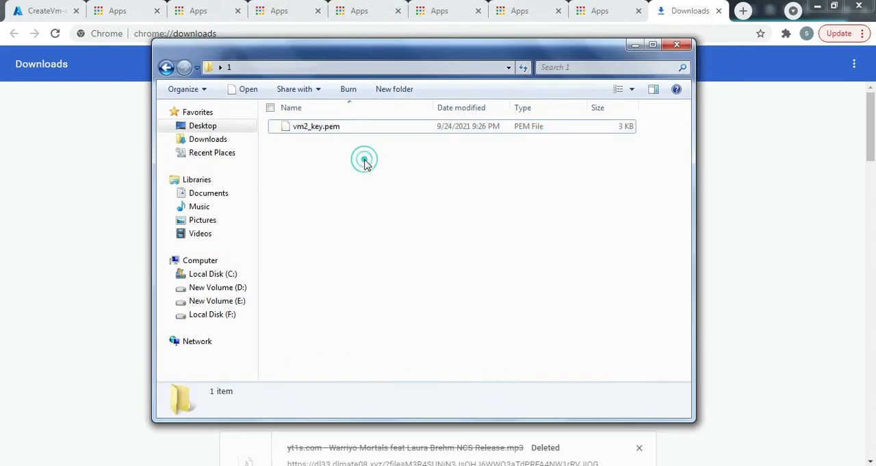
pyautogui.click(435, 181)
pyautogui.click(332, 129)
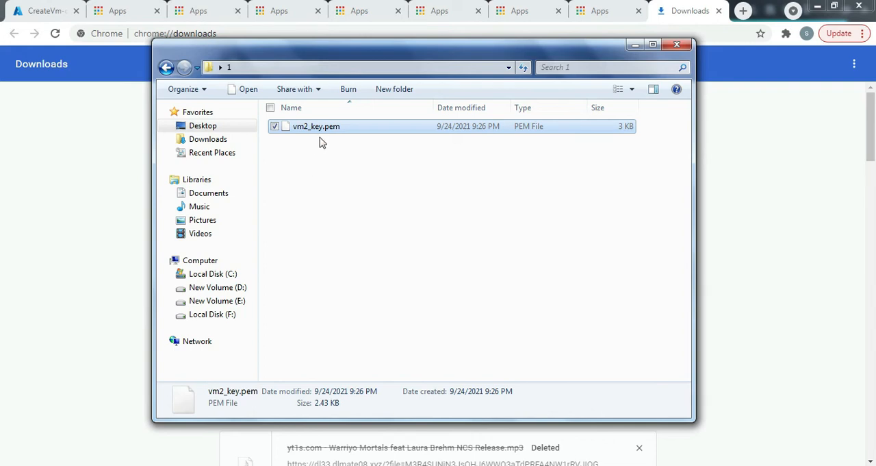
pyautogui.click(321, 223)
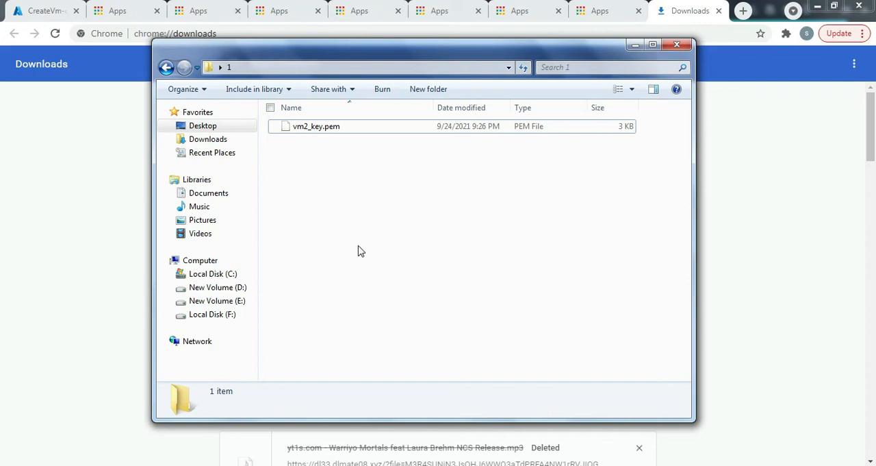
# - Return to the completed deployment in the Azure portal, open the vm2 resource, and copy its public IP address
pyautogui.click(38, 10)
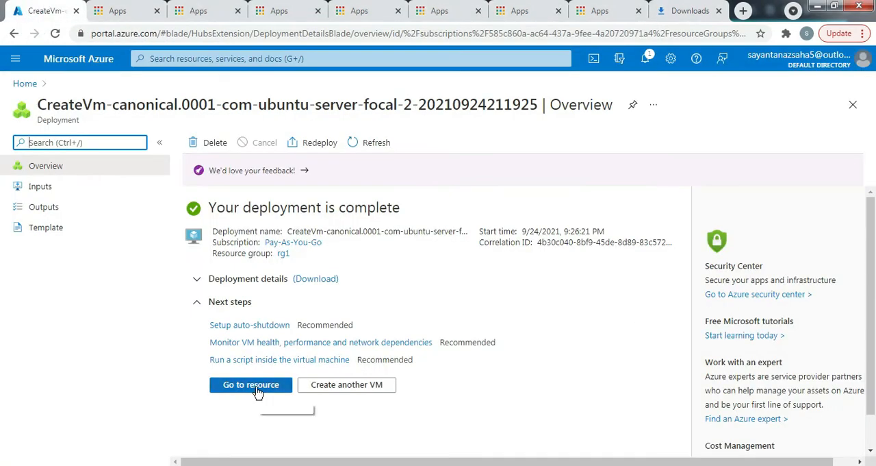
pyautogui.click(255, 387)
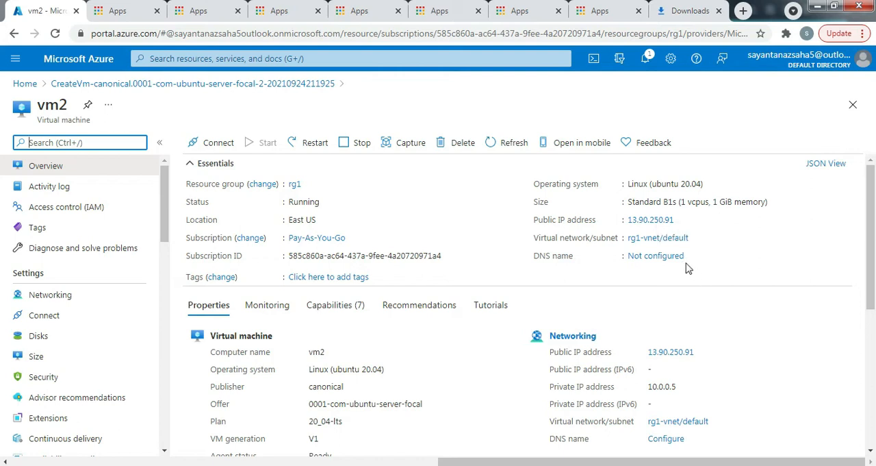
pyautogui.click(682, 219)
# - Launch PuTTY, open an SSH session on port 22 to vm2's public IP 13.90.250.91, and trust the server's host key
pyautogui.press('super')
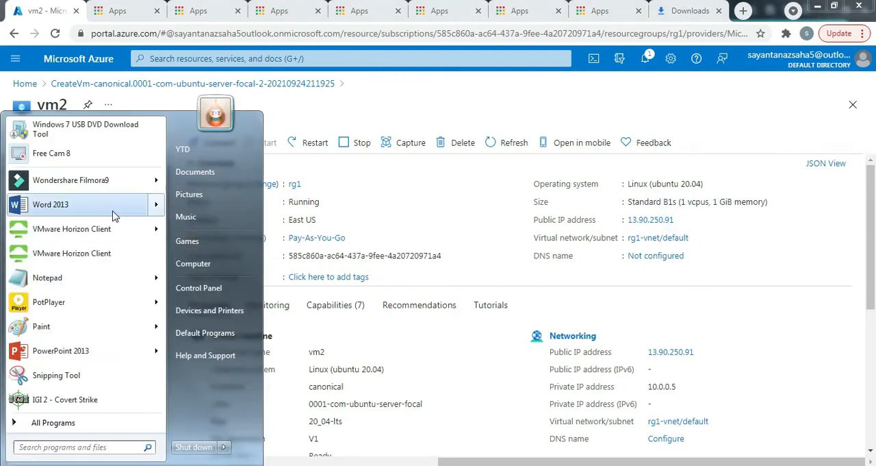
pyautogui.write('putty')
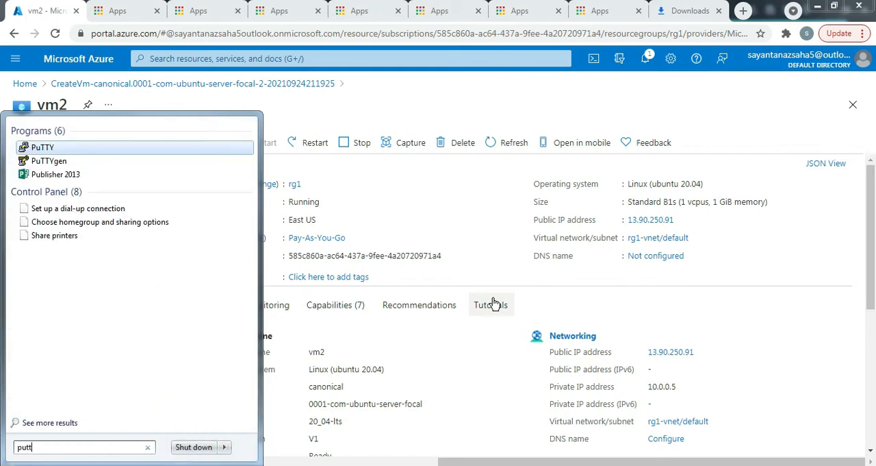
pyautogui.click(38, 149)
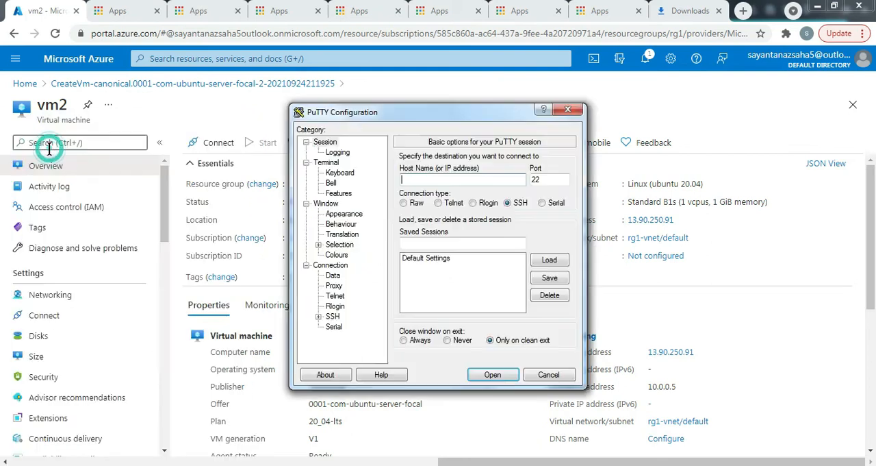
pyautogui.hotkey('ctrl', 'v')
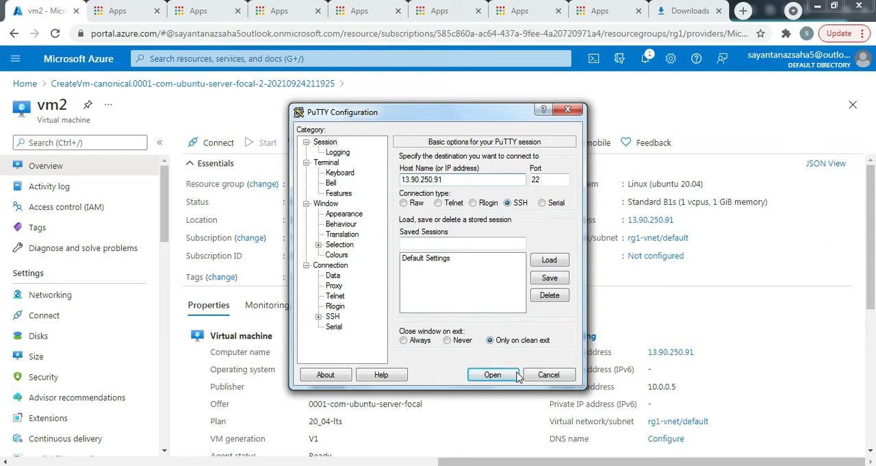
pyautogui.click(495, 375)
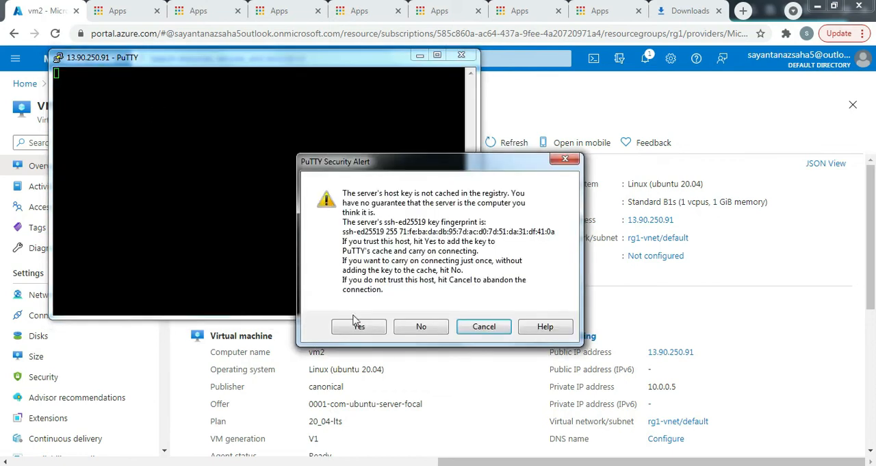
pyautogui.click(355, 326)
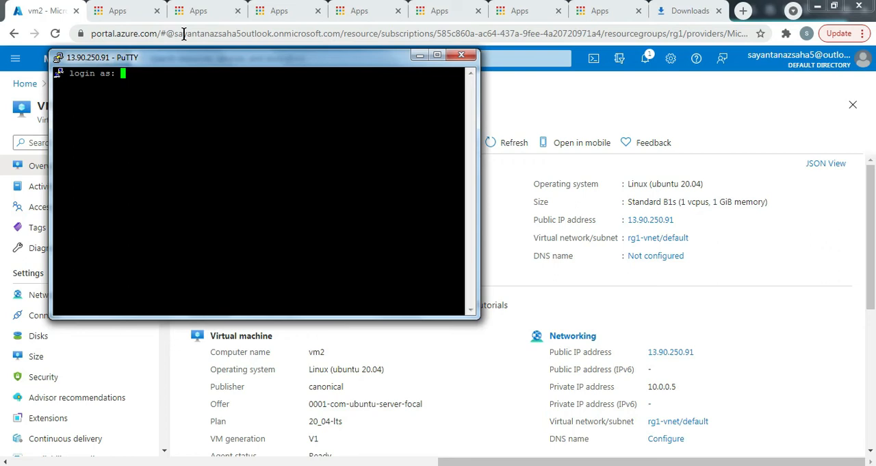
# - Try to log in to vm2 as sysops without supplying a private key, and dismiss the resulting dialog
pyautogui.write('sysops')
pyautogui.press('Return')
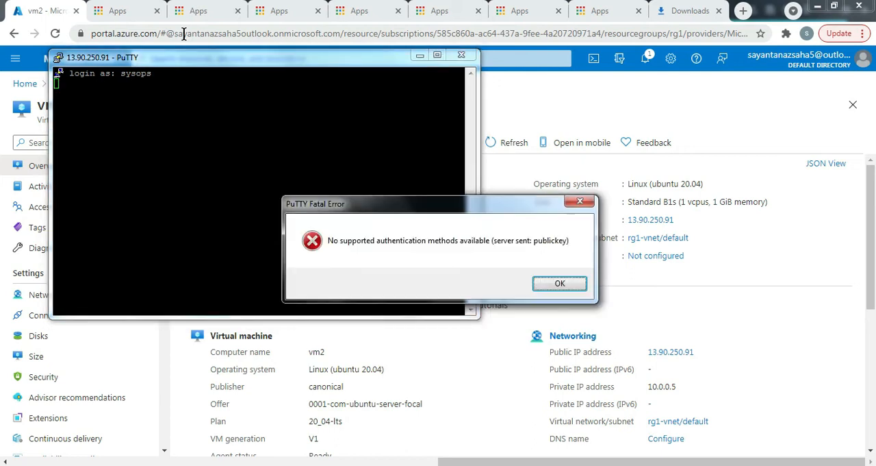
pyautogui.click(560, 283)
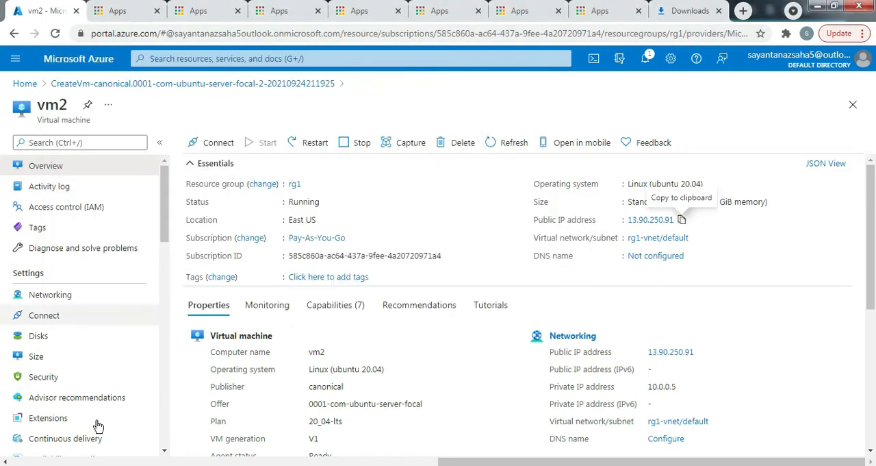
# - Launch PuTTYgen and load the existing private key vm2_key.pem from the Desktop folder 1, with all file types listed
pyautogui.press('super')
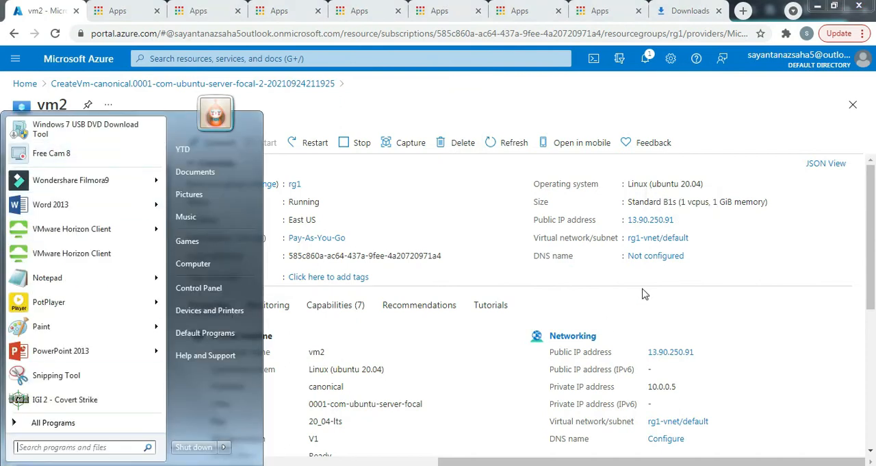
pyautogui.write('putty')
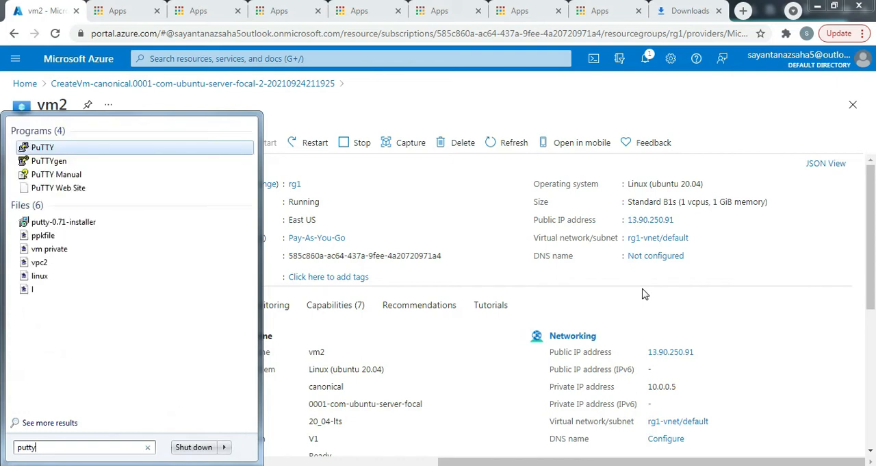
pyautogui.press('Down')
pyautogui.press('Return')
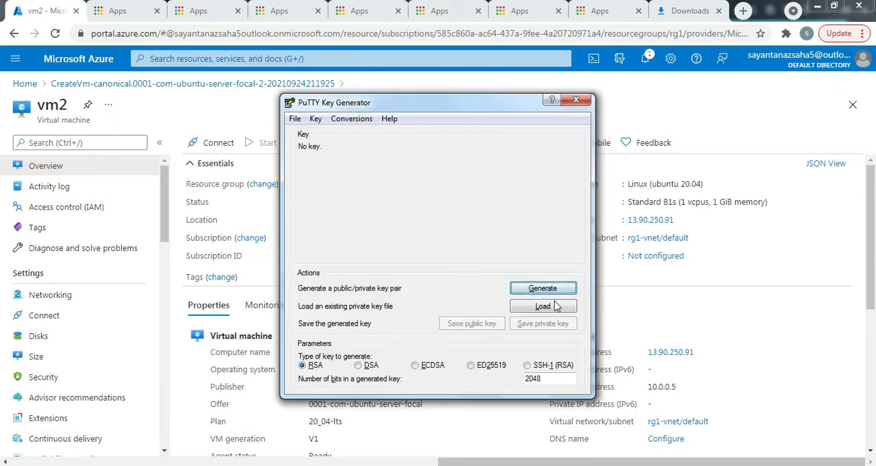
pyautogui.click(554, 308)
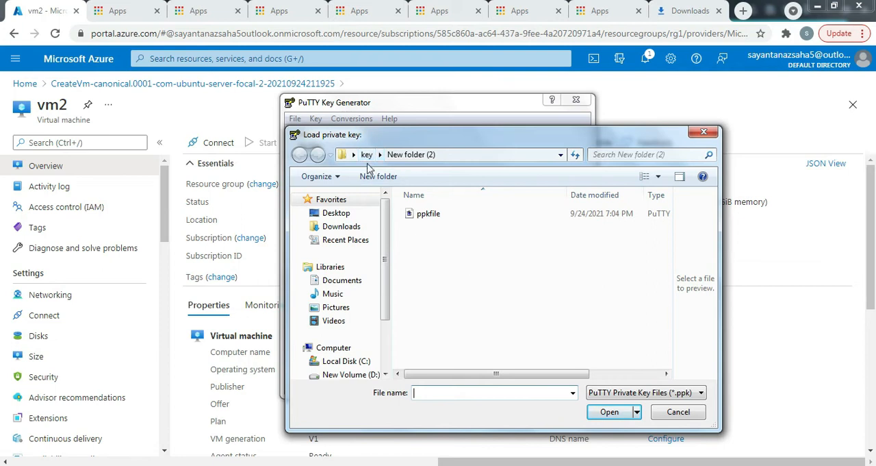
pyautogui.click(321, 213)
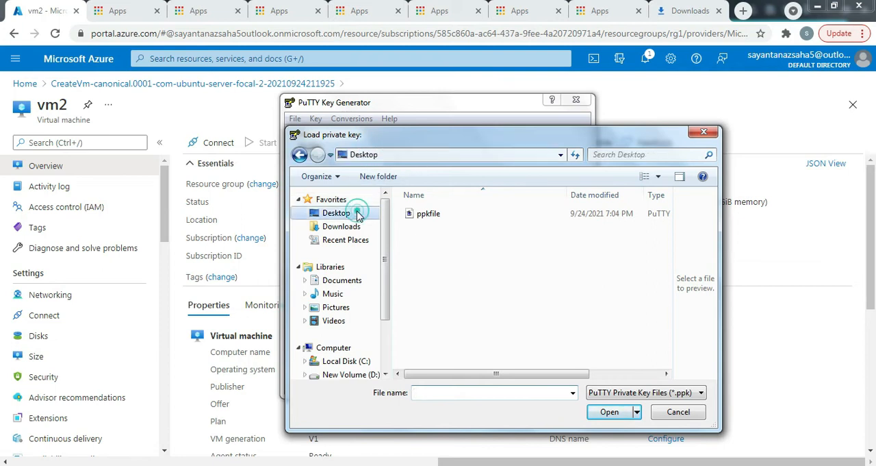
pyautogui.doubleClick(461, 255)
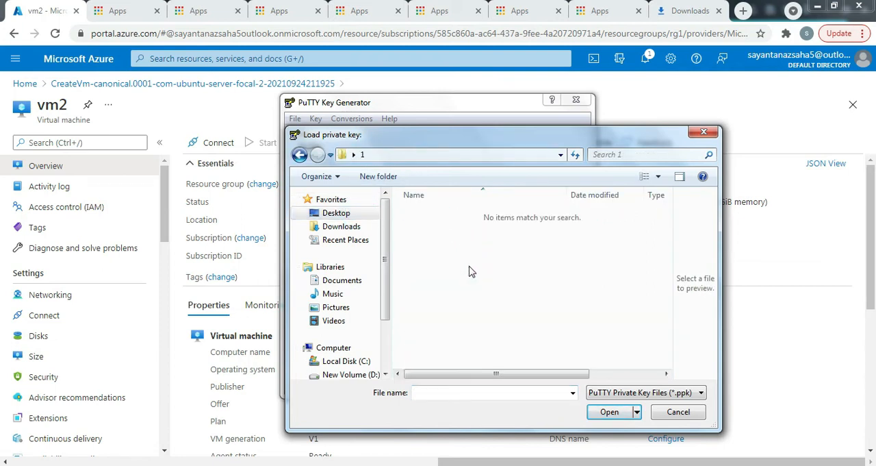
pyautogui.click(698, 397)
pyautogui.click(649, 417)
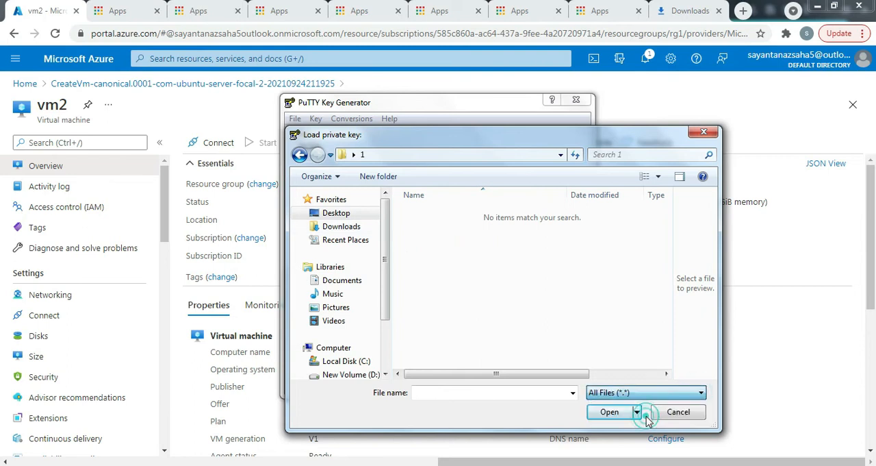
pyautogui.click(446, 217)
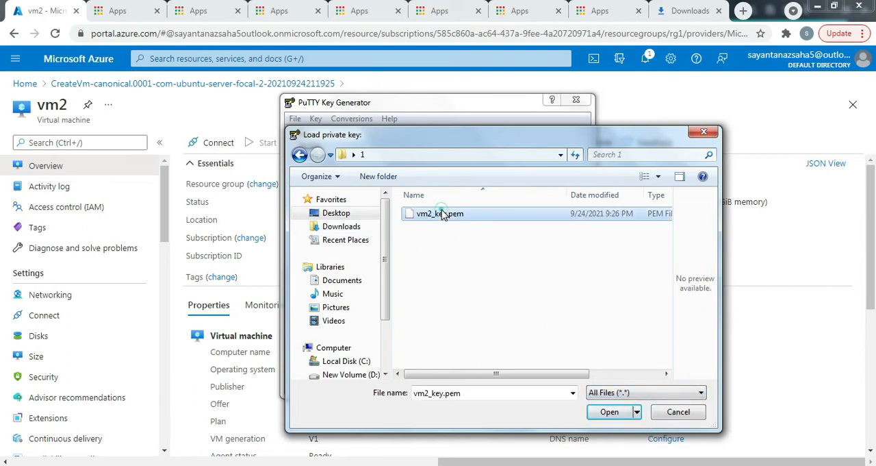
pyautogui.click(609, 411)
pyautogui.click(569, 296)
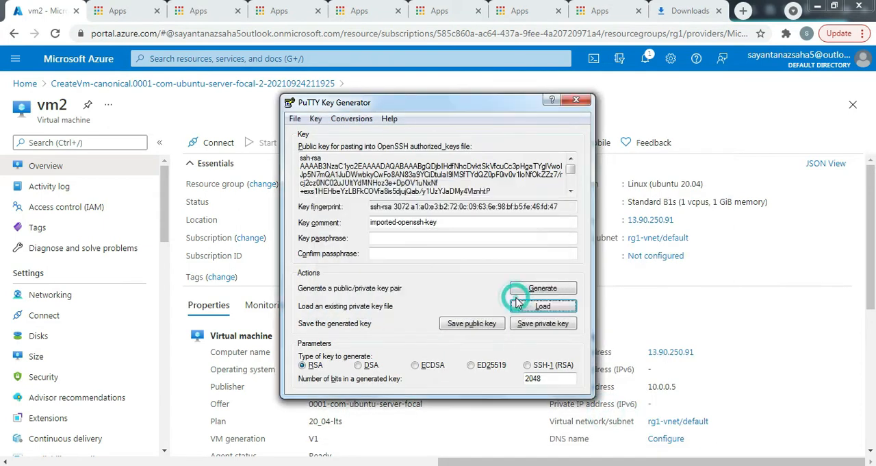
# - Save the loaded private key without a passphrase as a PuTTY private key file named vm2key in folder 1
pyautogui.click(552, 327)
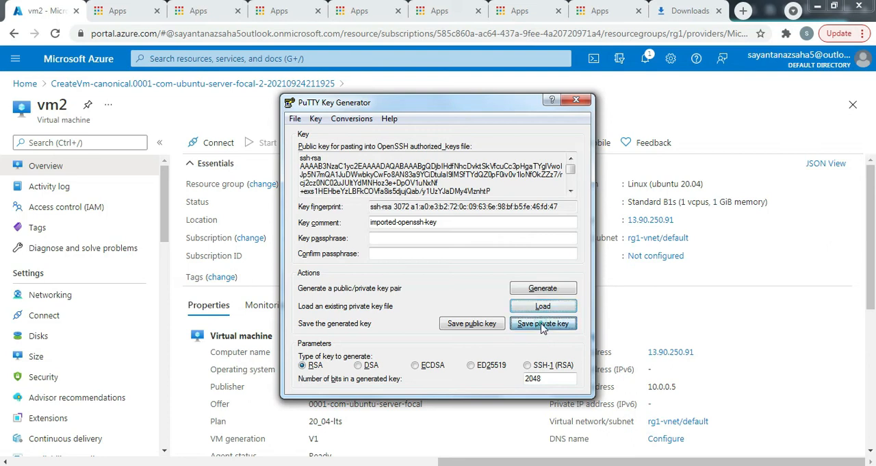
pyautogui.click(441, 288)
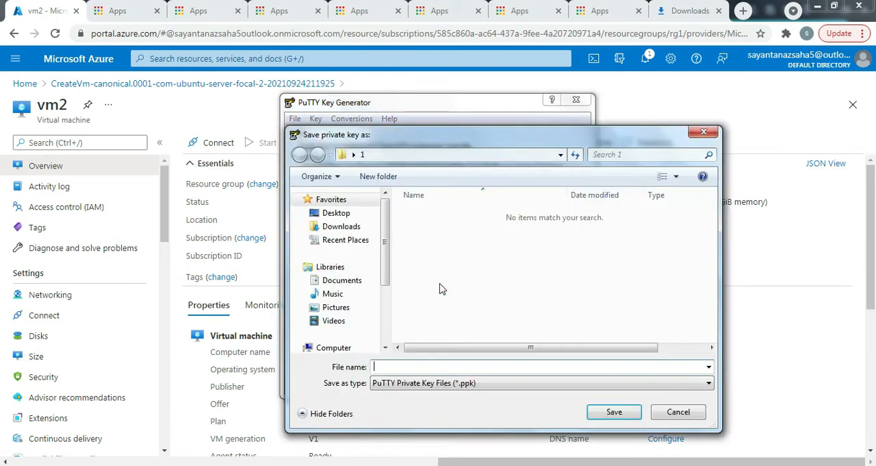
pyautogui.click(471, 367)
pyautogui.write('v')
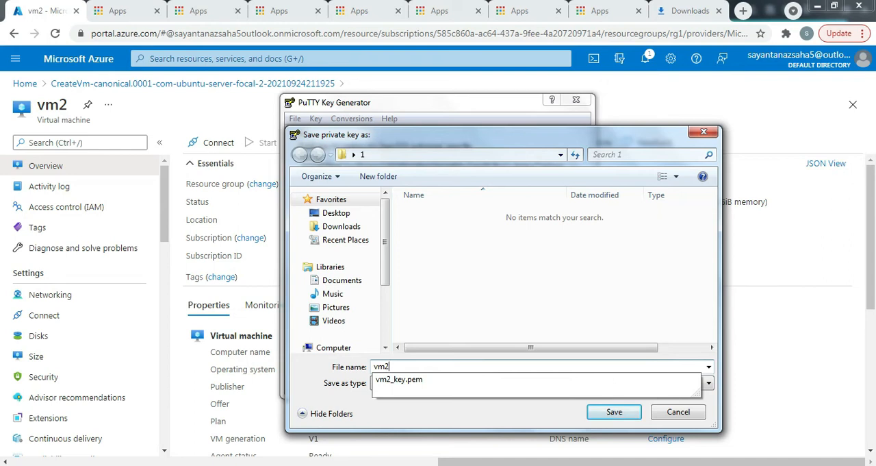
pyautogui.write('m2key')
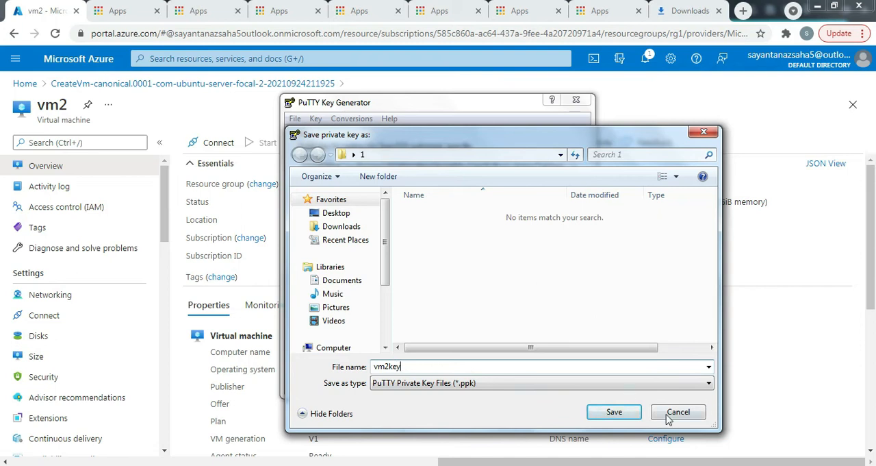
pyautogui.click(620, 412)
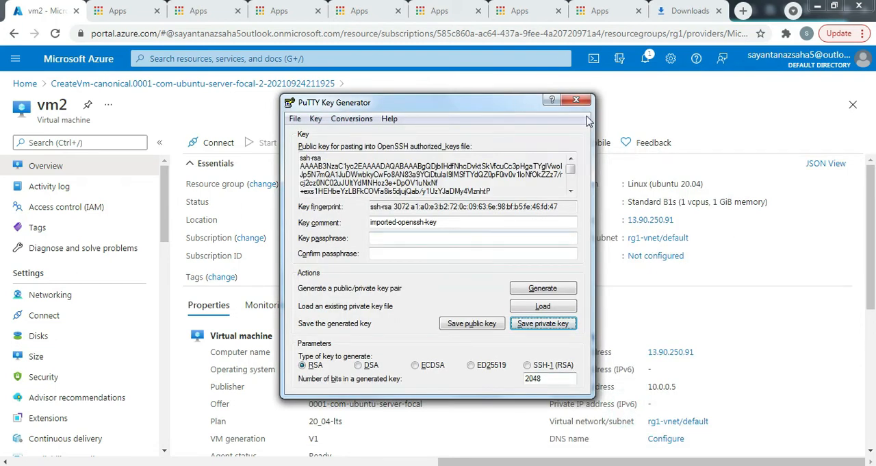
# - Launch PuTTY and set the host name to vm2's public IP address 13.90.250.91, copied from the Azure portal
pyautogui.click(18, 465)
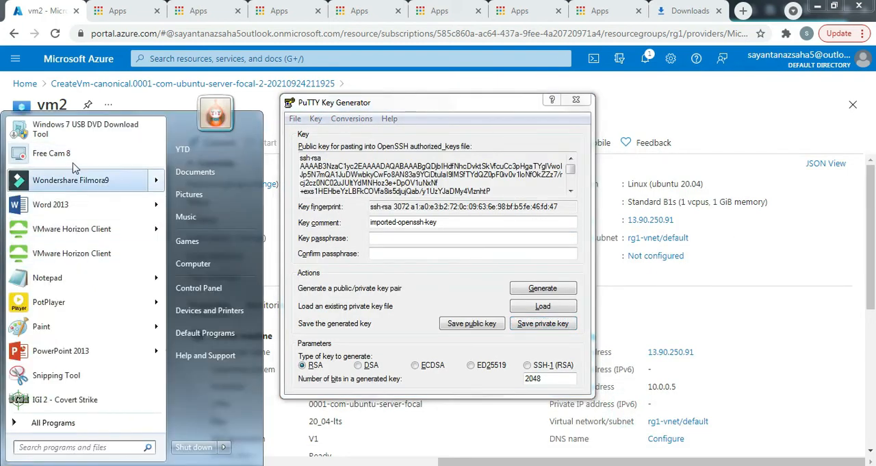
pyautogui.write('putty')
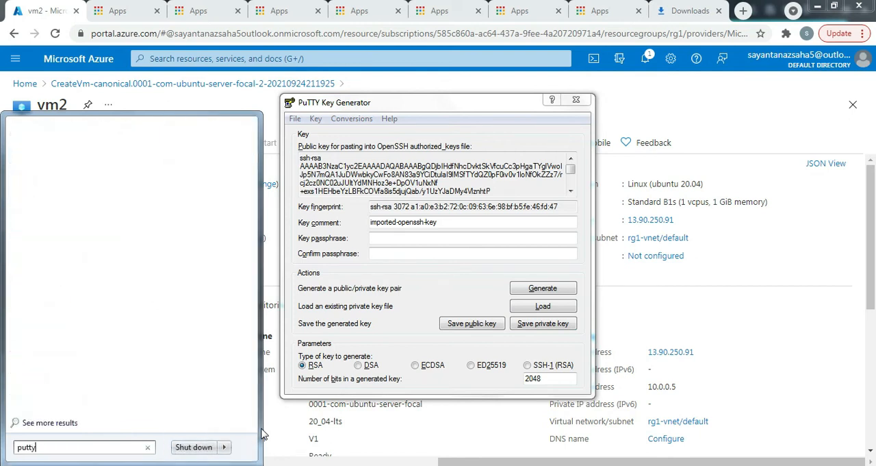
pyautogui.click(14, 142)
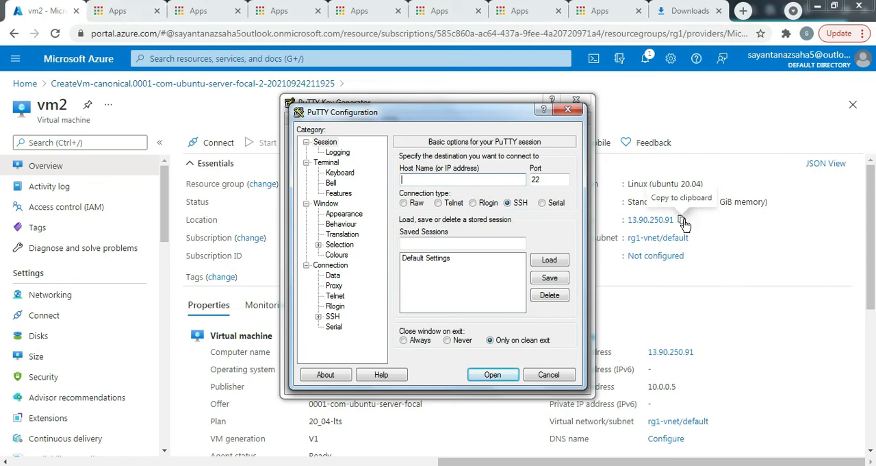
pyautogui.click(681, 219)
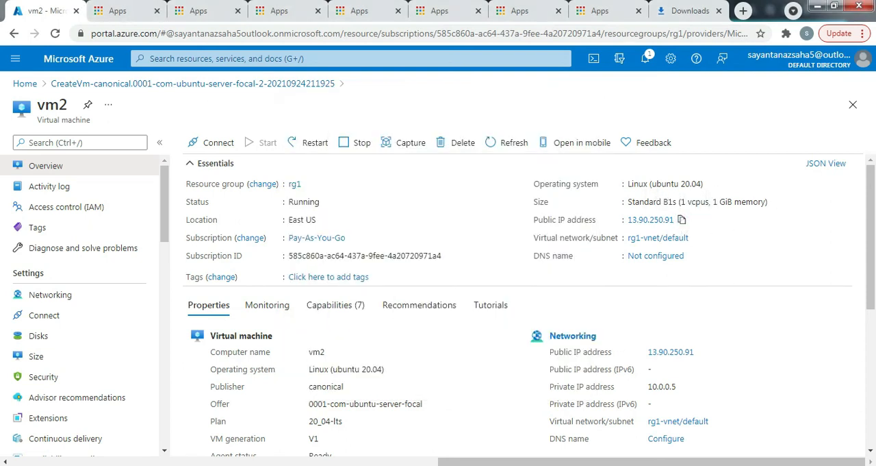
pyautogui.click(682, 219)
pyautogui.hotkey('alt', 'Tab')
pyautogui.rightClick(416, 179)
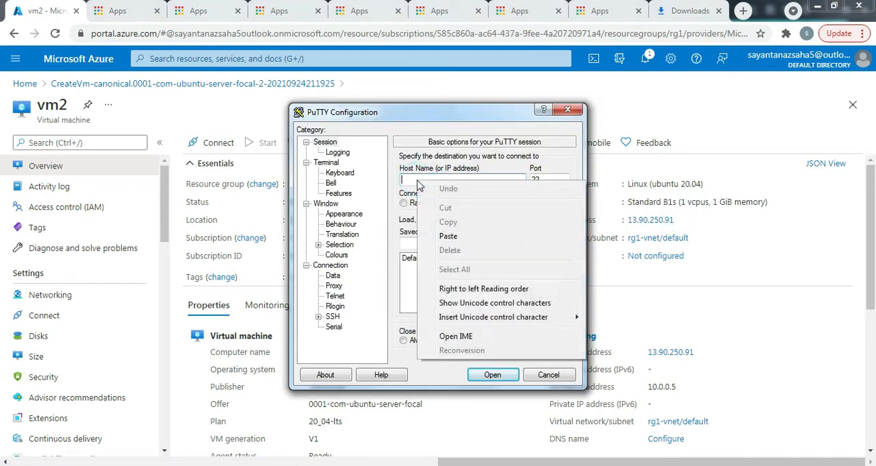
pyautogui.click(454, 241)
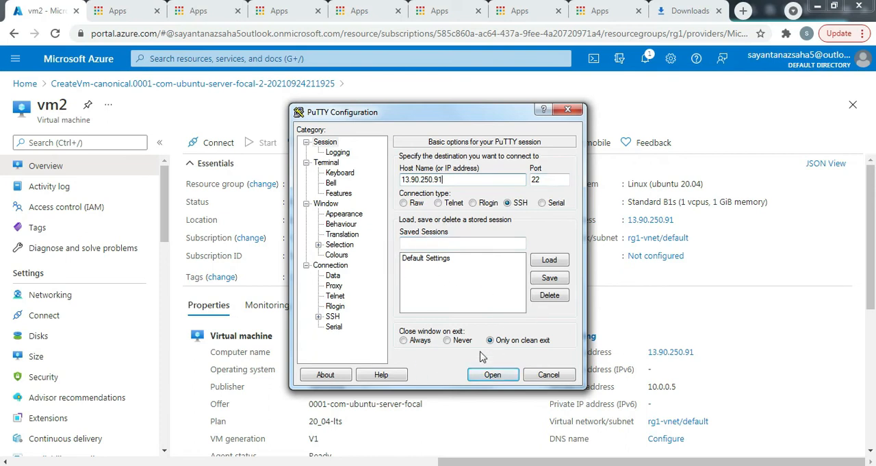
# - Set vm2key.ppk from the Desktop folder 1 as the SSH authentication key, and open the session logged in as sysops
pyautogui.click(318, 317)
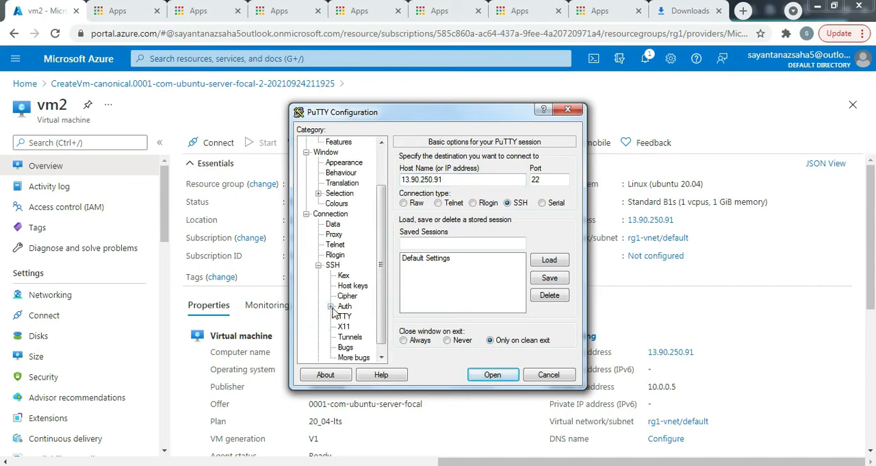
pyautogui.click(344, 308)
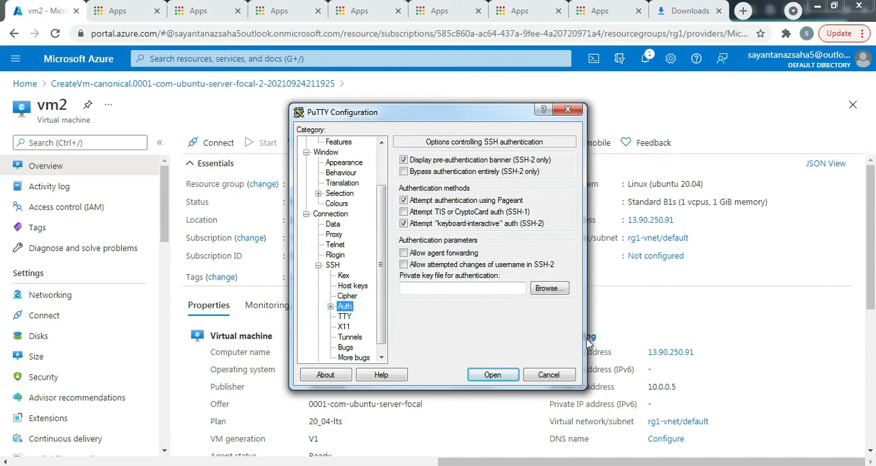
pyautogui.click(547, 288)
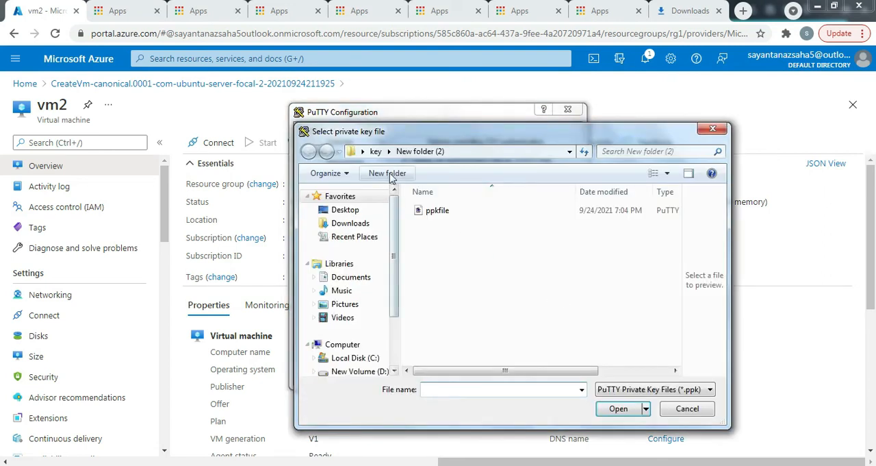
pyautogui.click(376, 151)
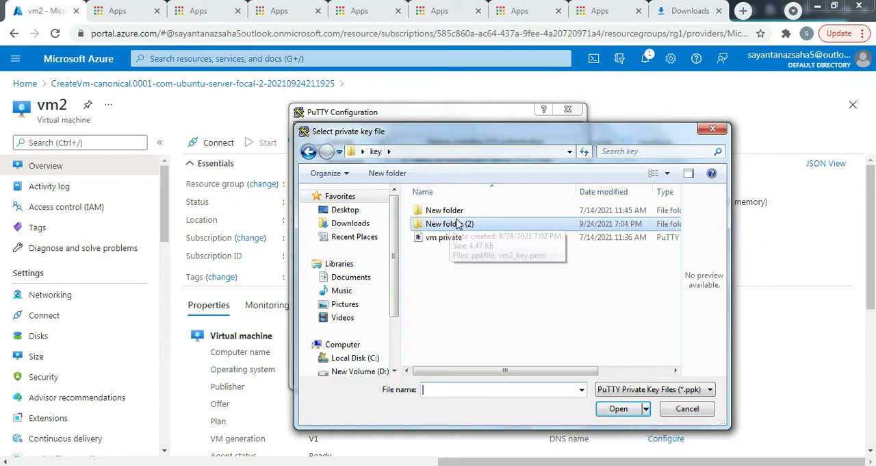
pyautogui.click(348, 210)
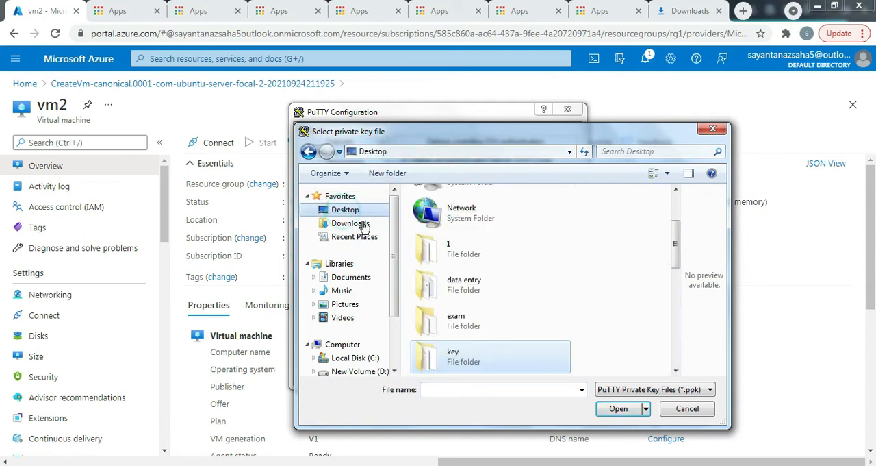
pyautogui.doubleClick(452, 249)
pyautogui.click(436, 211)
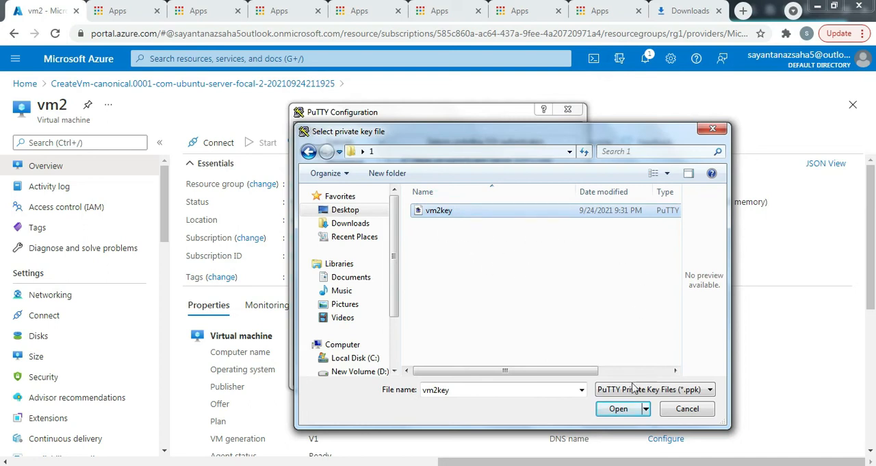
pyautogui.click(619, 408)
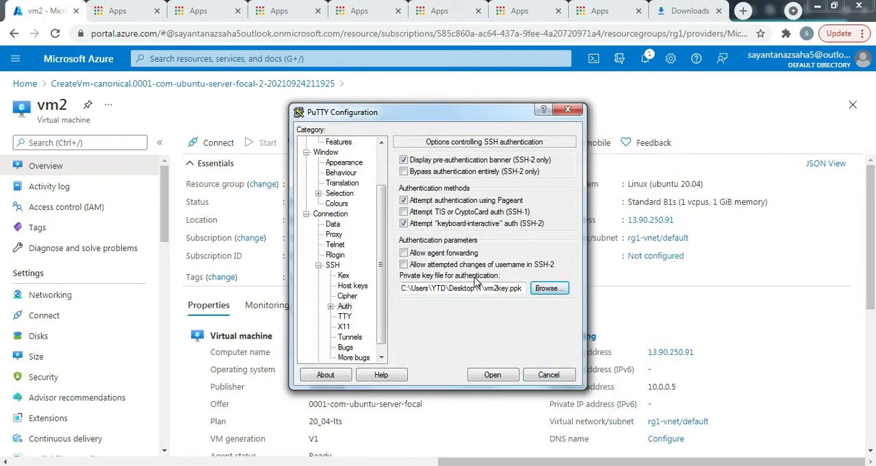
pyautogui.click(491, 375)
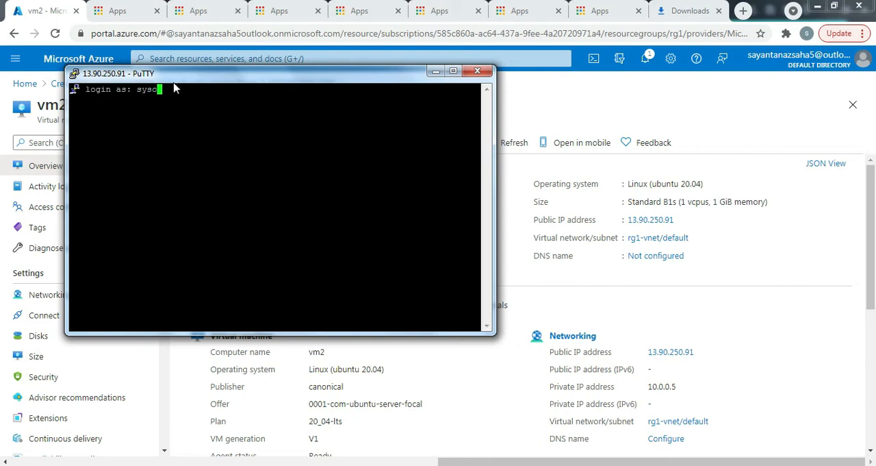
pyautogui.press('Return')
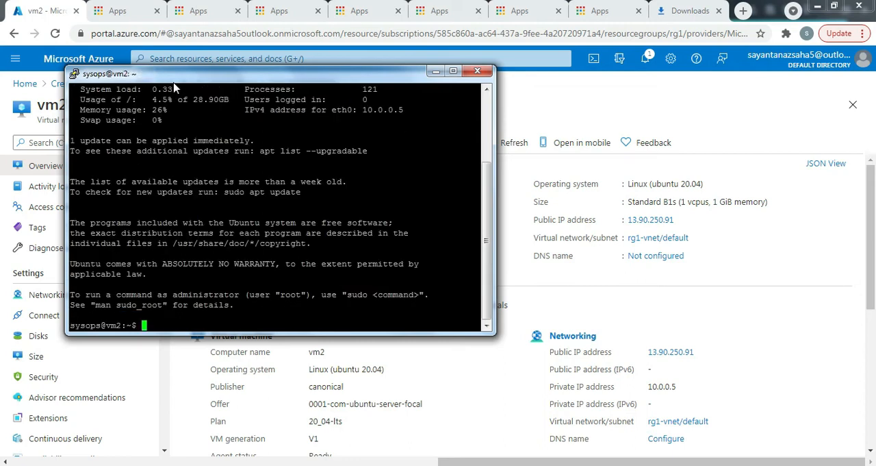
# - Run hostname and ip r in the vm2 shell to check the machine's name and private address against the portal
pyautogui.write('hostname')
pyautogui.press('Return')
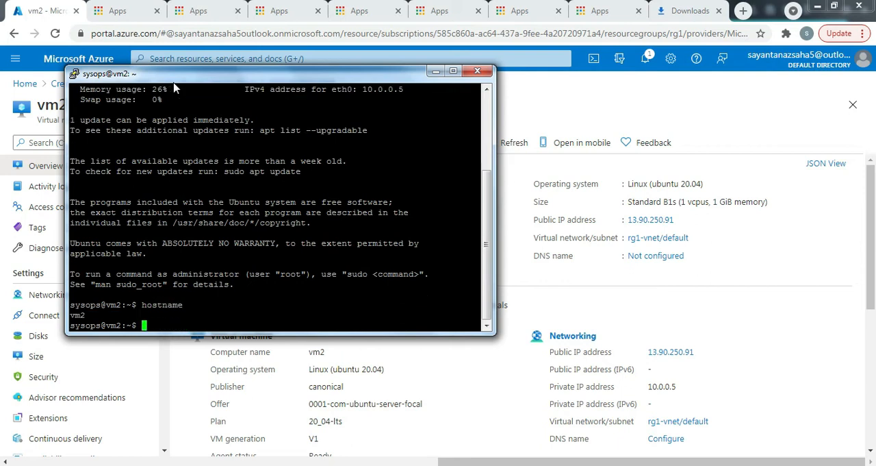
pyautogui.write('ip r')
pyautogui.press('Return')
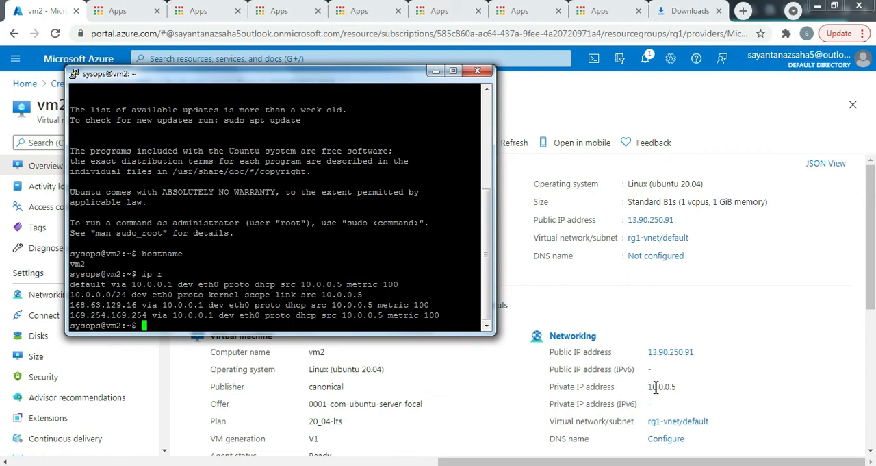
pyautogui.moveTo(383, 295); pyautogui.dragTo(319, 295)
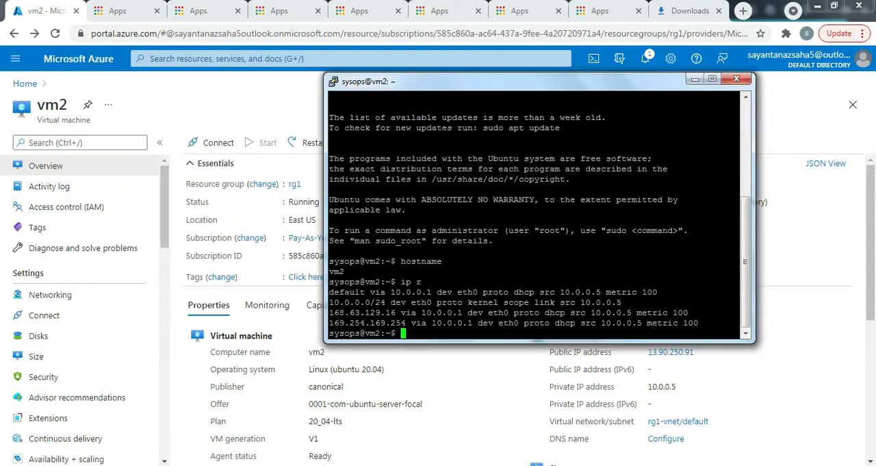
# - From the portal's virtual machines list, start creating a new virtual machine
pyautogui.click(25, 84)
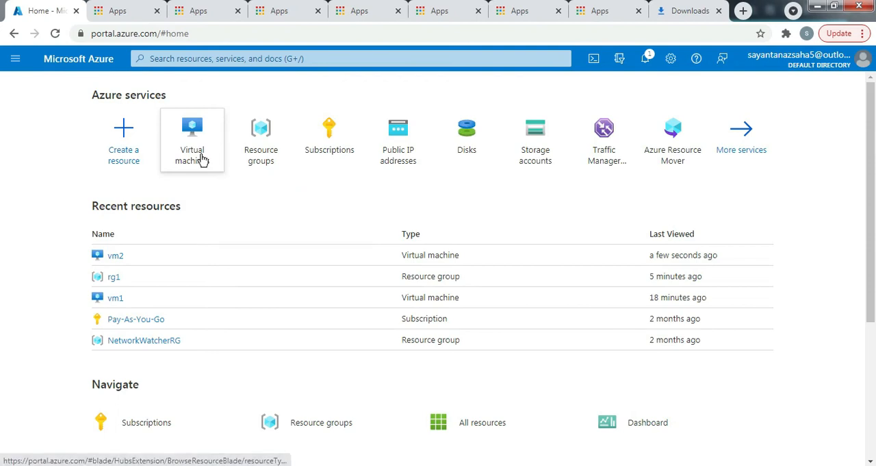
pyautogui.click(201, 157)
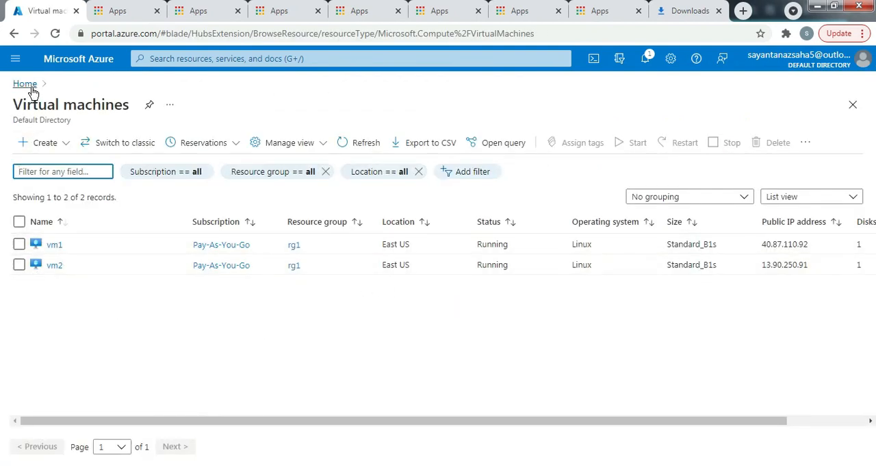
pyautogui.click(43, 144)
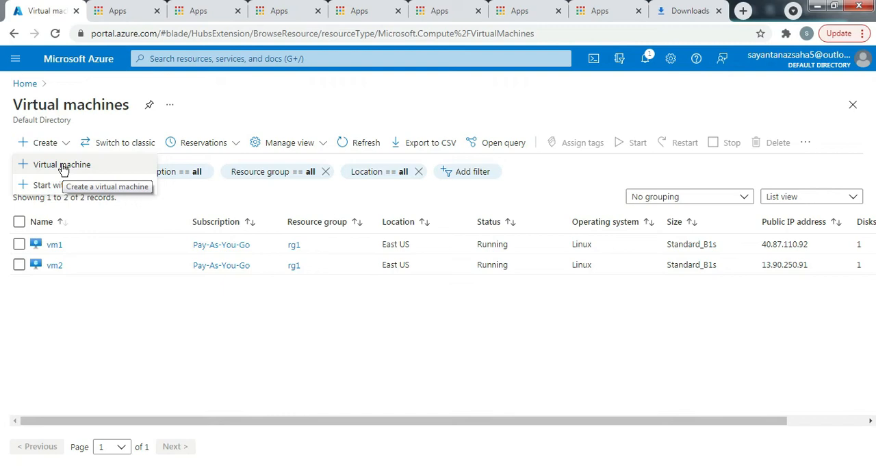
pyautogui.click(55, 165)
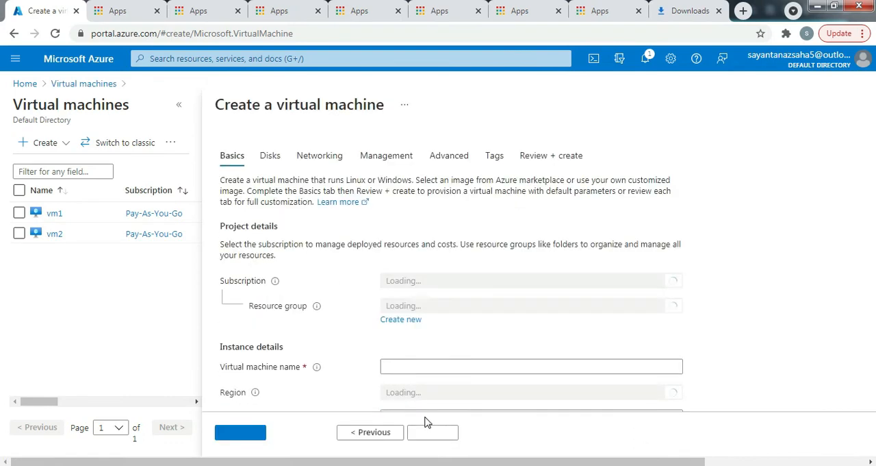
# - Close the PuTTY session to vm2 and the PuTTY Key Generator
pyautogui.click(485, 465)
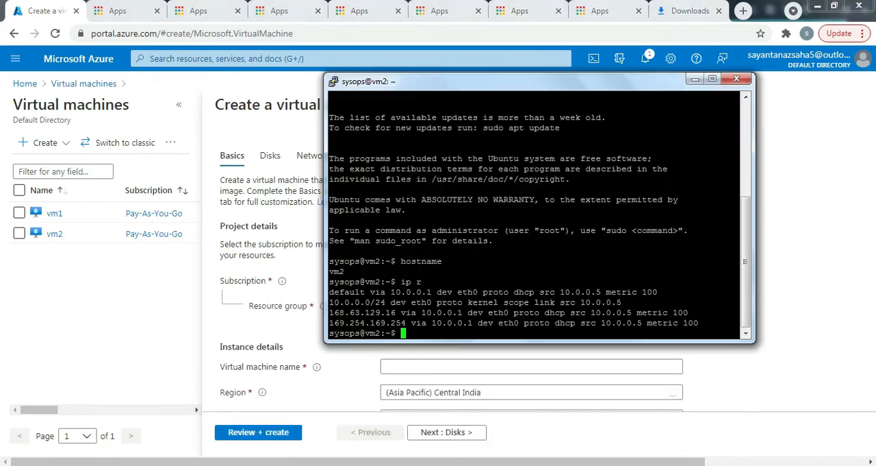
pyautogui.click(745, 81)
pyautogui.click(448, 282)
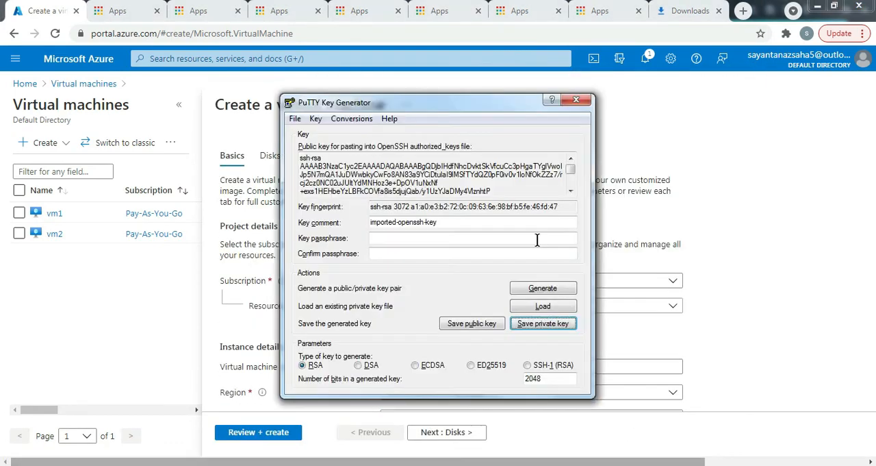
pyautogui.click(577, 102)
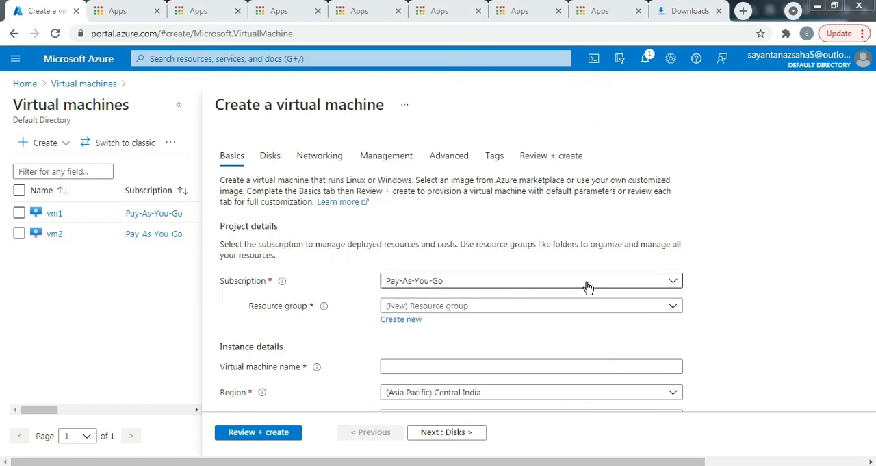
# - Put the new virtual machine in resource group rg1, name it vm3, and choose No infrastructure redundancy required
pyautogui.click(496, 312)
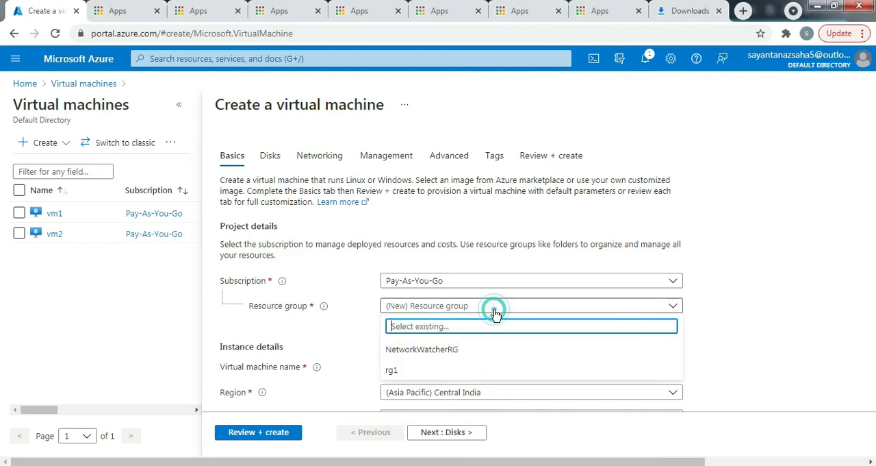
pyautogui.click(496, 371)
pyautogui.scroll(-1, 481, 396)
pyautogui.scroll(-2, 481, 396)
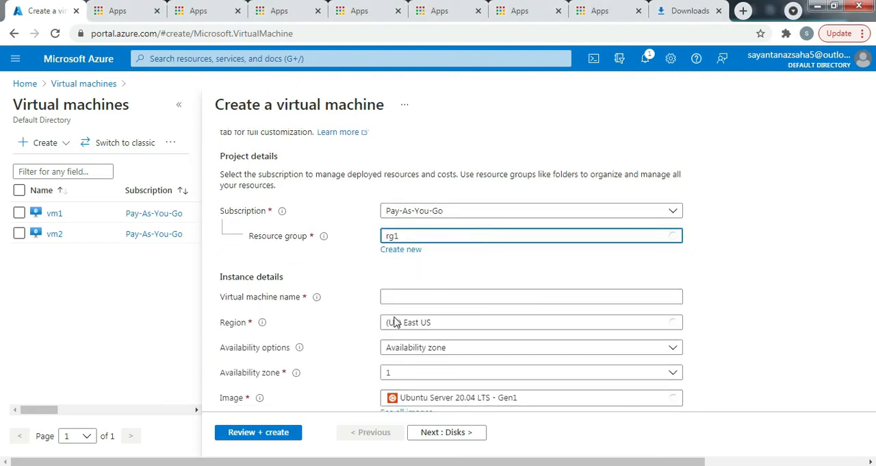
pyautogui.click(461, 175)
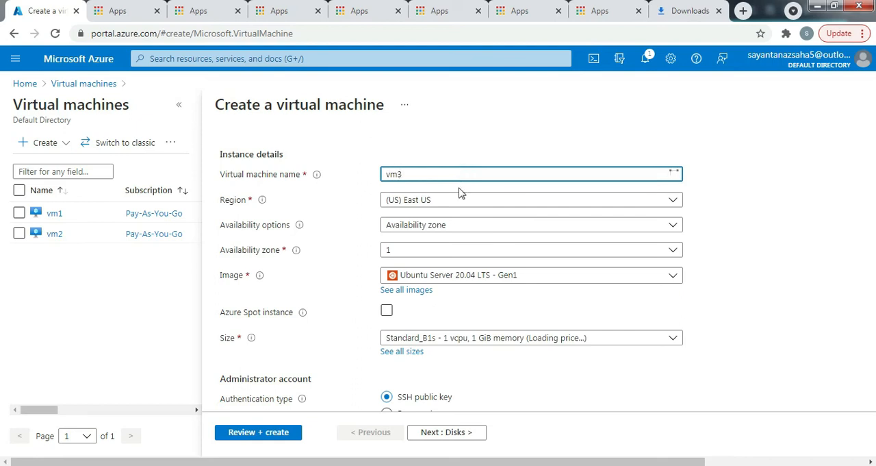
pyautogui.click(443, 226)
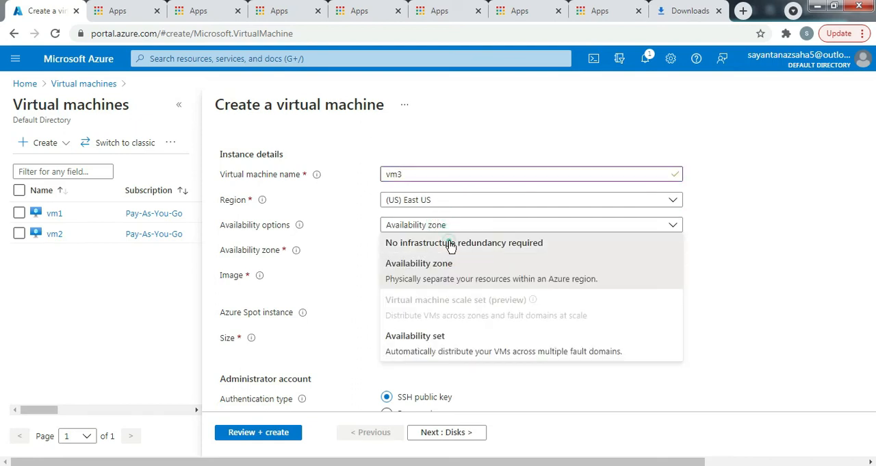
pyautogui.click(451, 244)
pyautogui.scroll(-1, 342, 263)
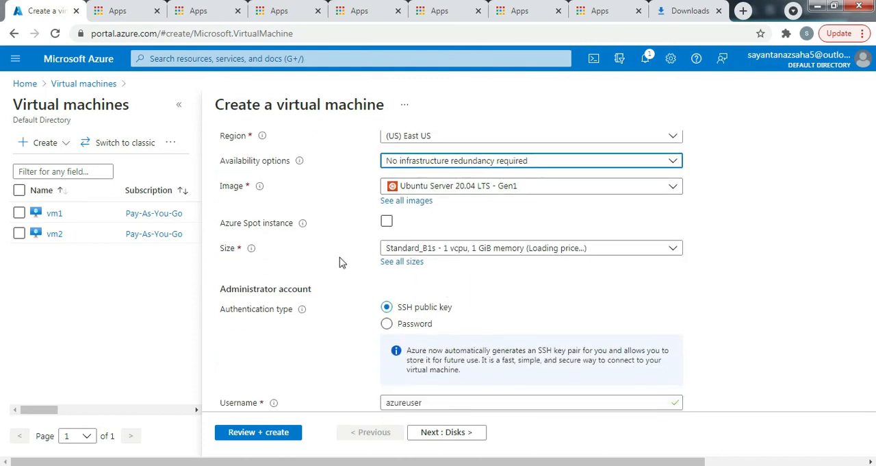
# - Keep SSH public key as vm3's authentication type, set the username to sysops, and show the SSH public key source options
pyautogui.scroll(-2, 603, 289)
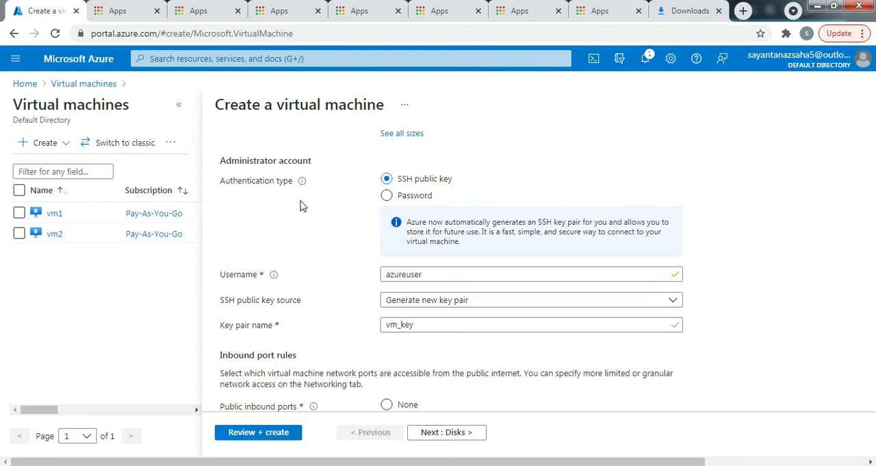
pyautogui.click(387, 196)
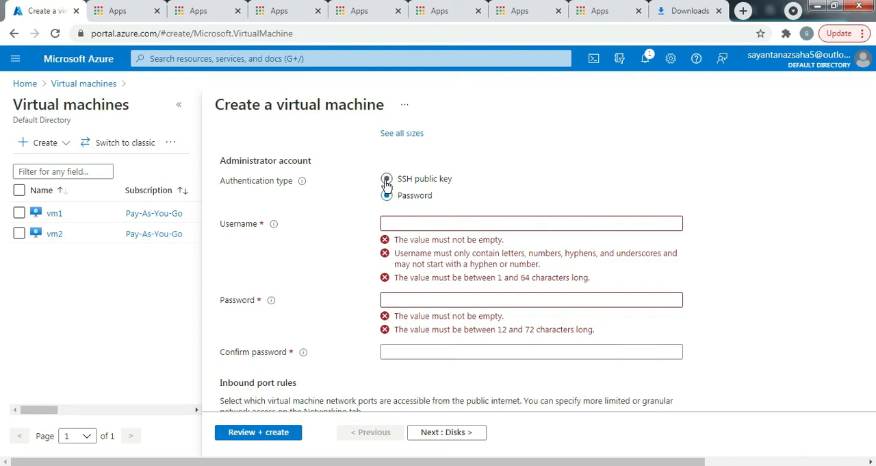
pyautogui.click(387, 181)
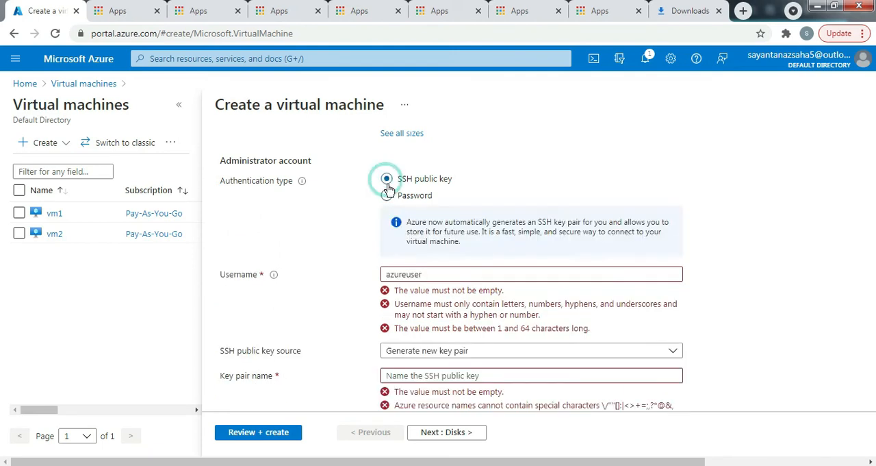
pyautogui.doubleClick(454, 276)
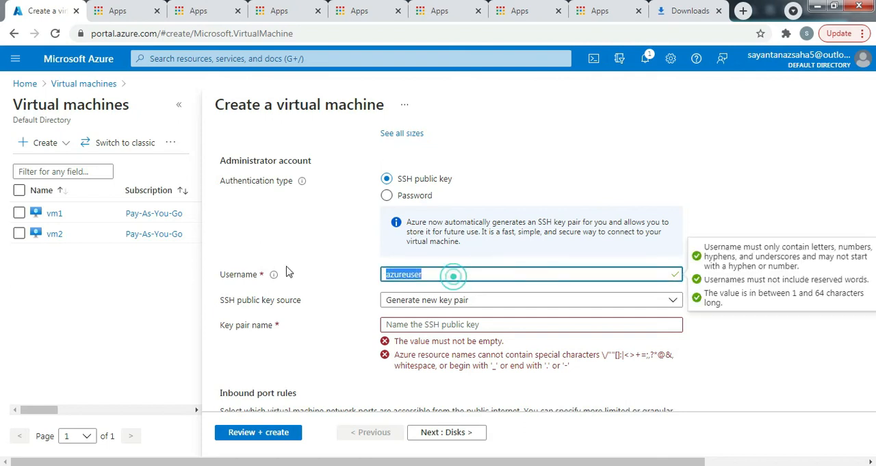
pyautogui.write('sysops')
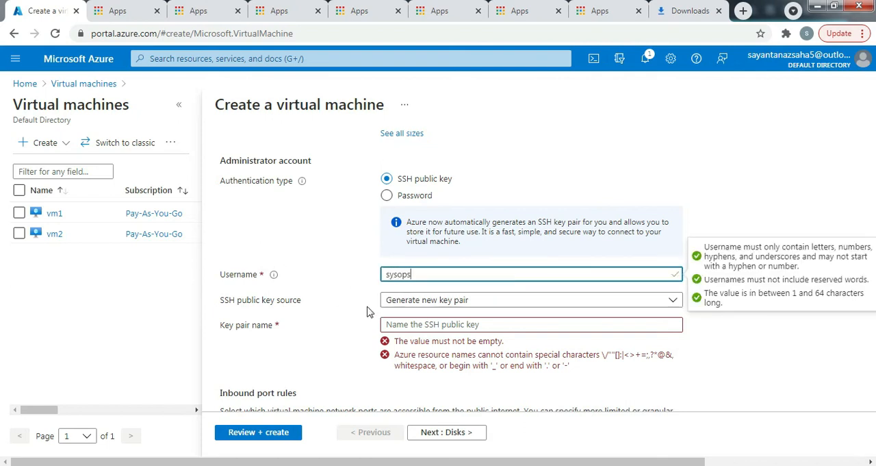
pyautogui.click(413, 303)
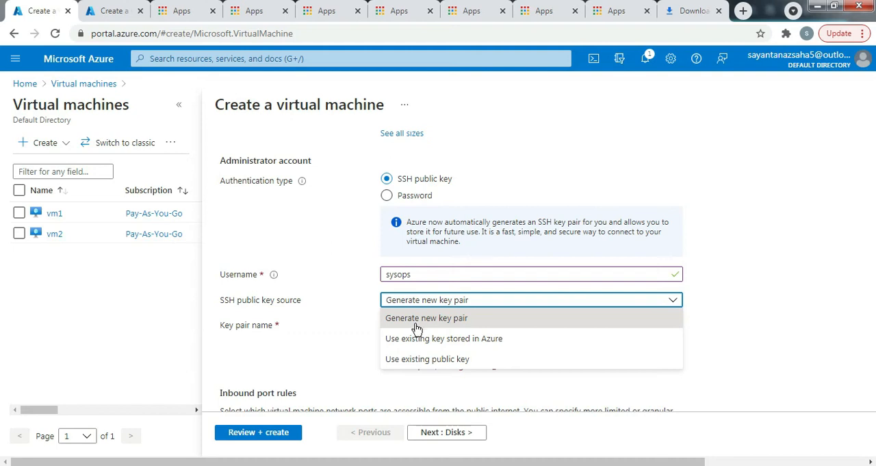
# - In the second Azure portal tab, search for key and open vm2_key from the SSH keys service
pyautogui.click(107, 12)
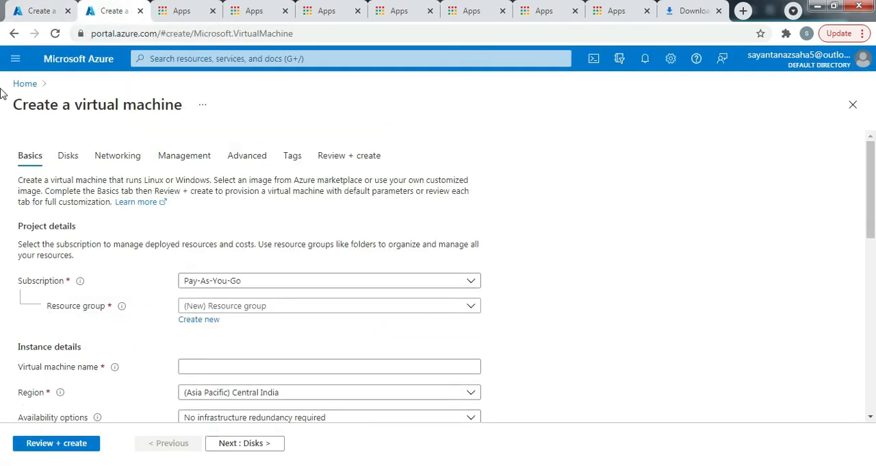
pyautogui.click(24, 84)
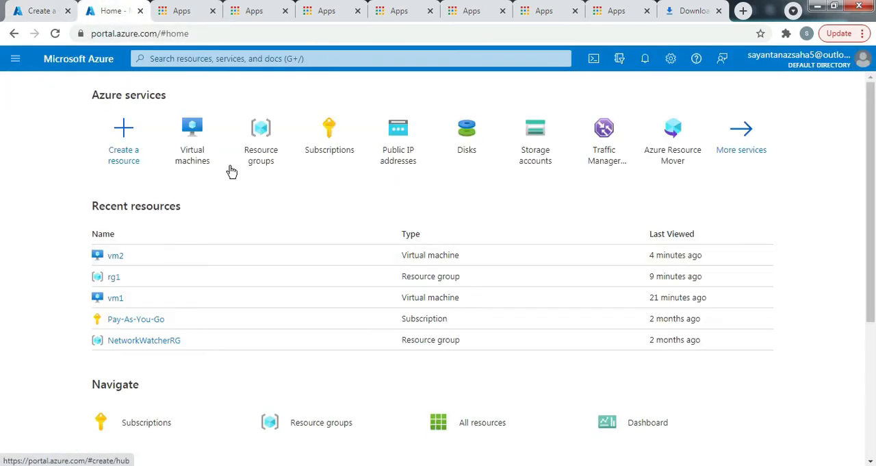
pyautogui.click(172, 59)
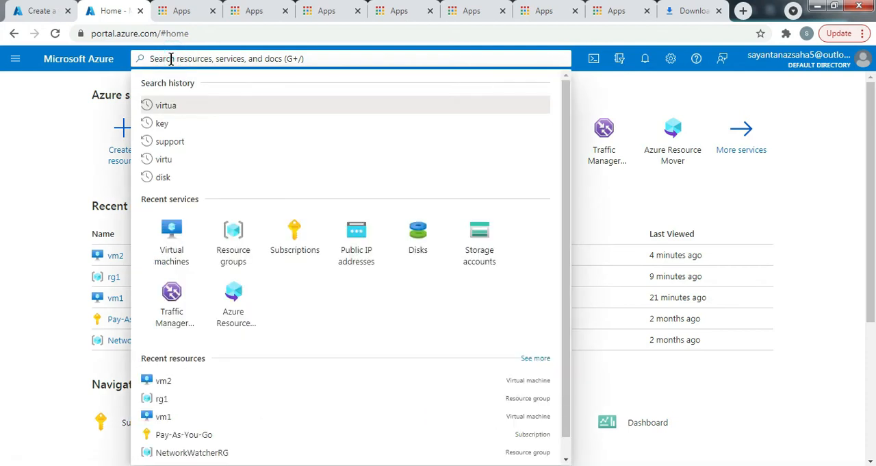
pyautogui.write('key')
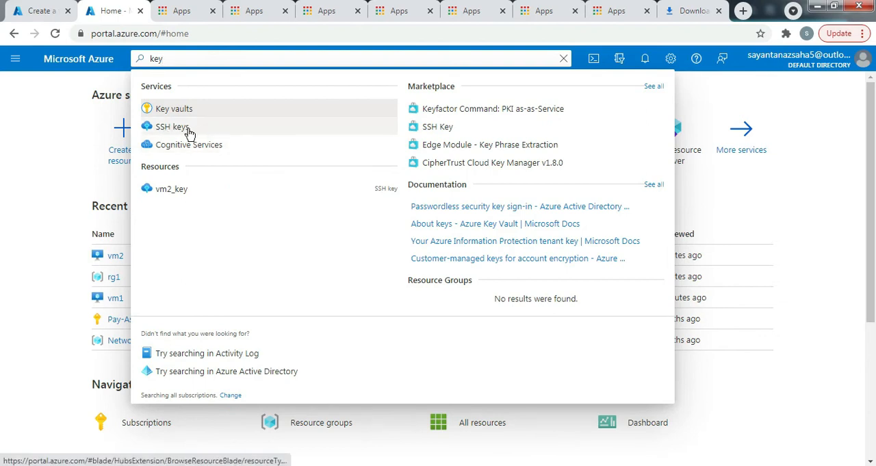
pyautogui.click(182, 130)
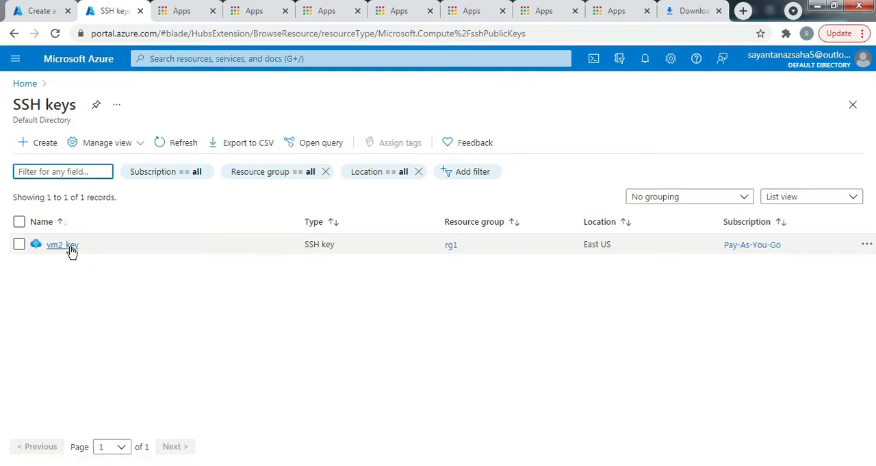
pyautogui.click(71, 249)
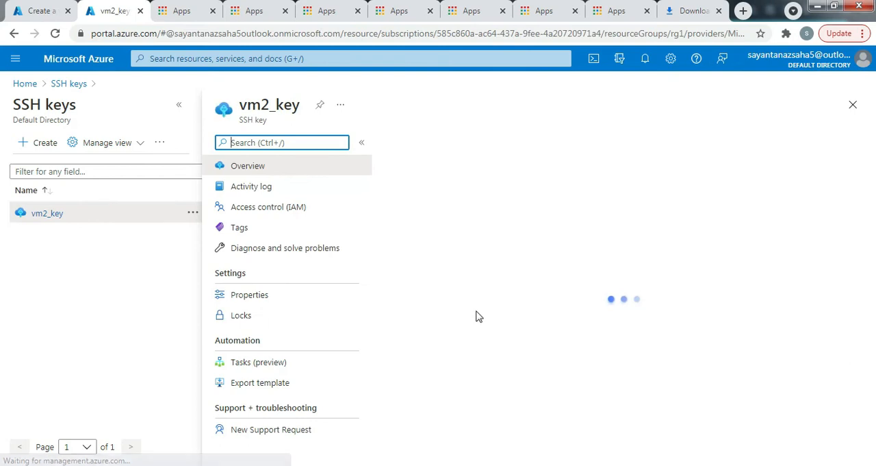
# - Copy the public key of vm2_key from its overview
pyautogui.scroll(-1, 539, 355)
pyautogui.scroll(-2, 539, 354)
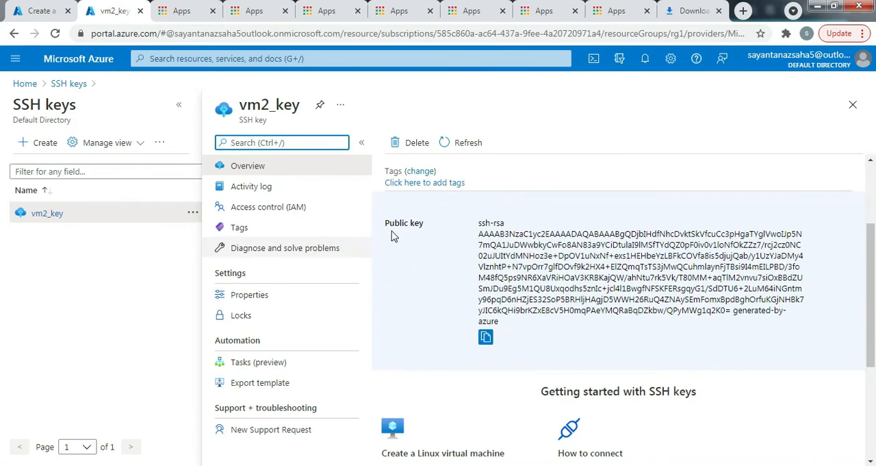
pyautogui.click(486, 337)
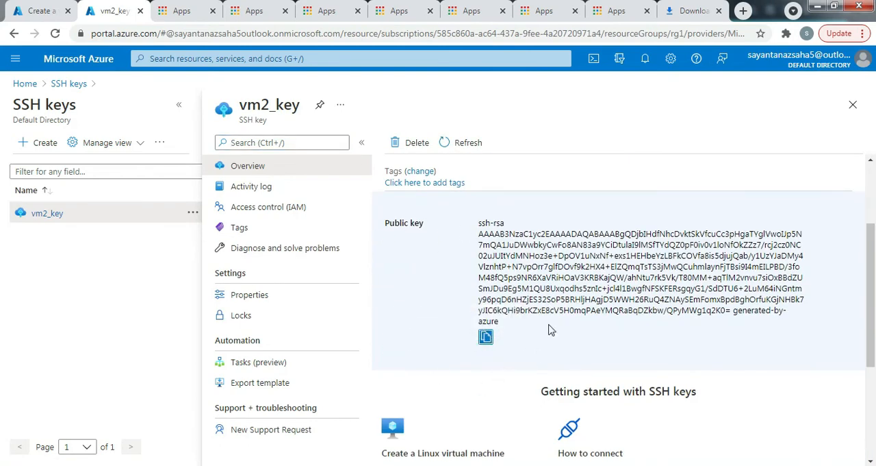
pyautogui.scroll(3, 508, 270)
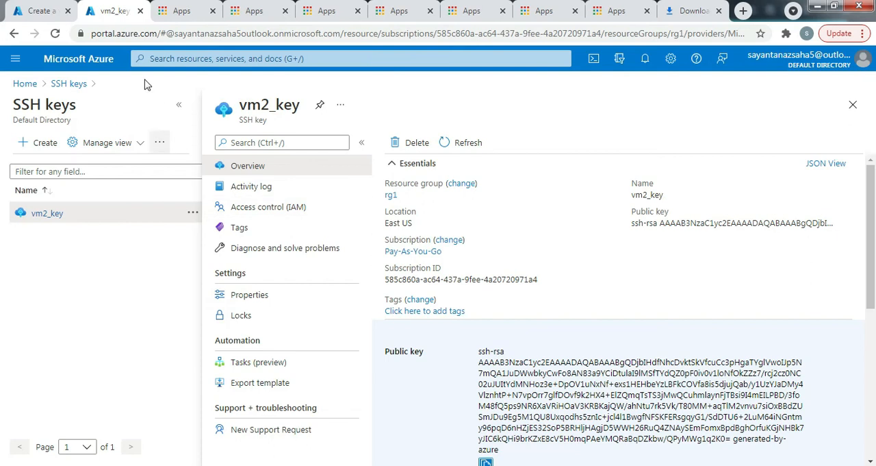
# - Return to the vm3 creation form and set the SSH public key source to Use existing key stored in Azure
pyautogui.click(39, 9)
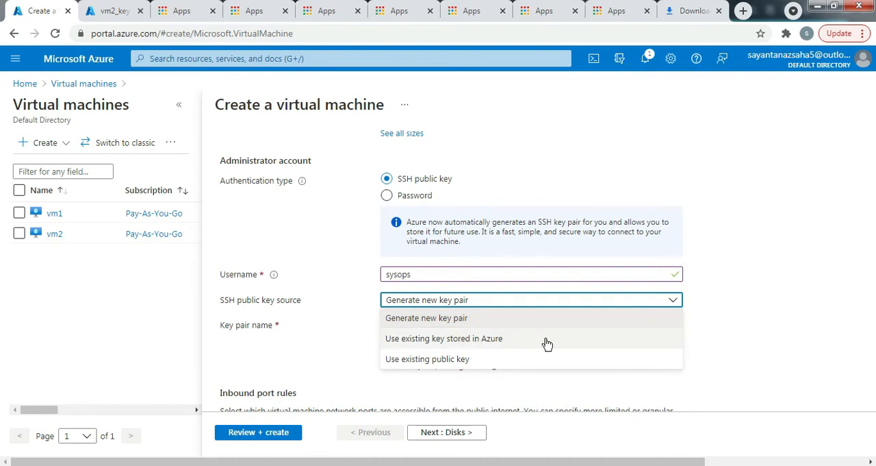
pyautogui.click(502, 340)
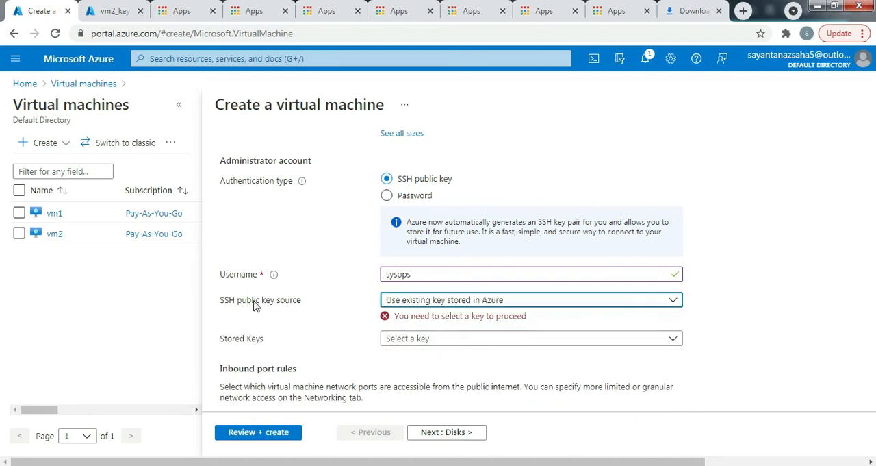
# - In the SSH keys service, begin creating an SSH key in resource group rg1 with the key pair name testkey
pyautogui.click(109, 11)
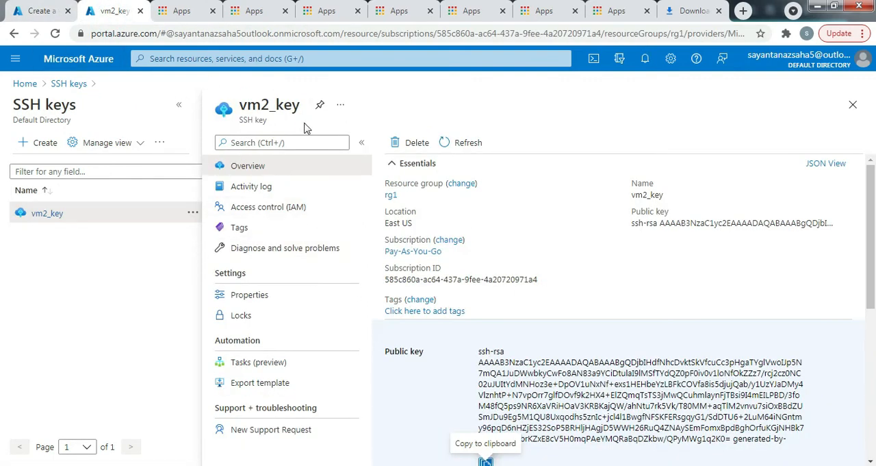
pyautogui.click(68, 85)
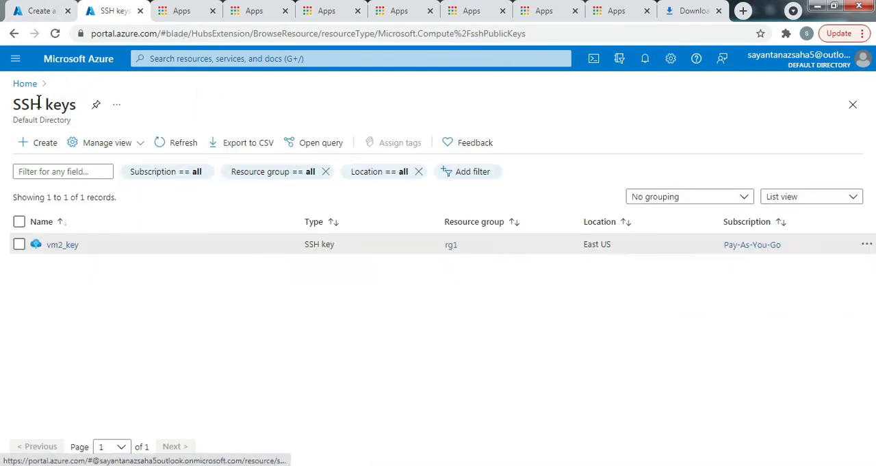
pyautogui.click(42, 148)
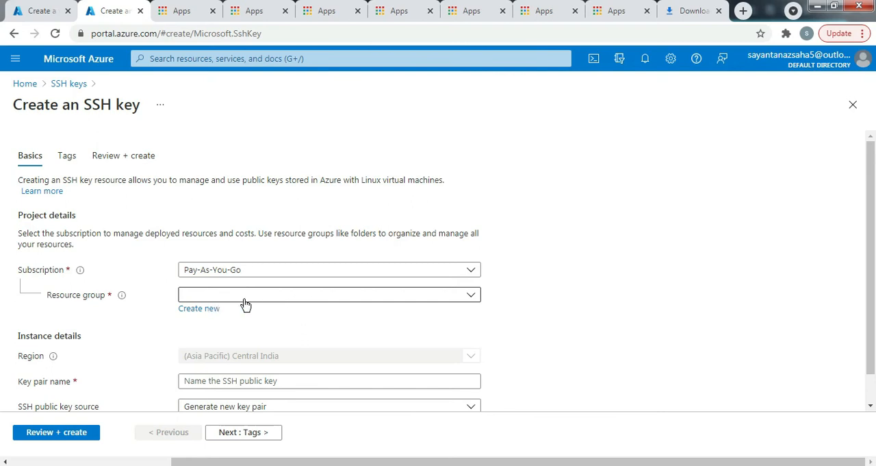
pyautogui.click(421, 294)
pyautogui.click(204, 363)
pyautogui.scroll(-1, 228, 352)
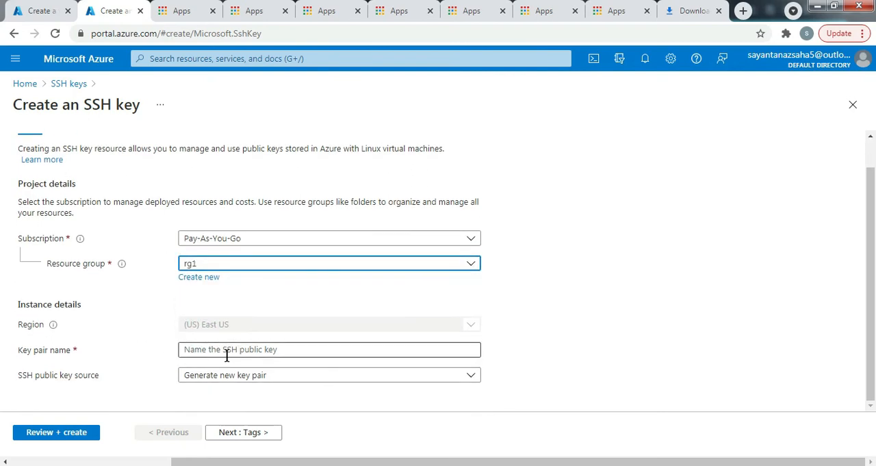
pyautogui.click(293, 350)
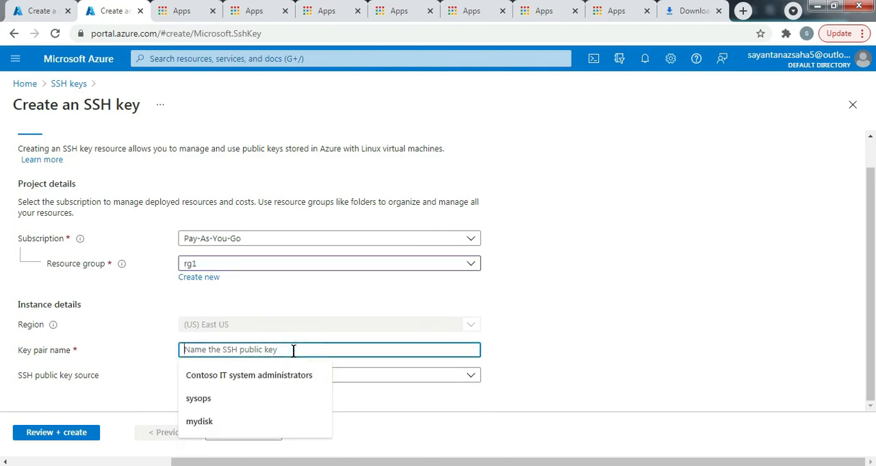
pyautogui.write('testkey')
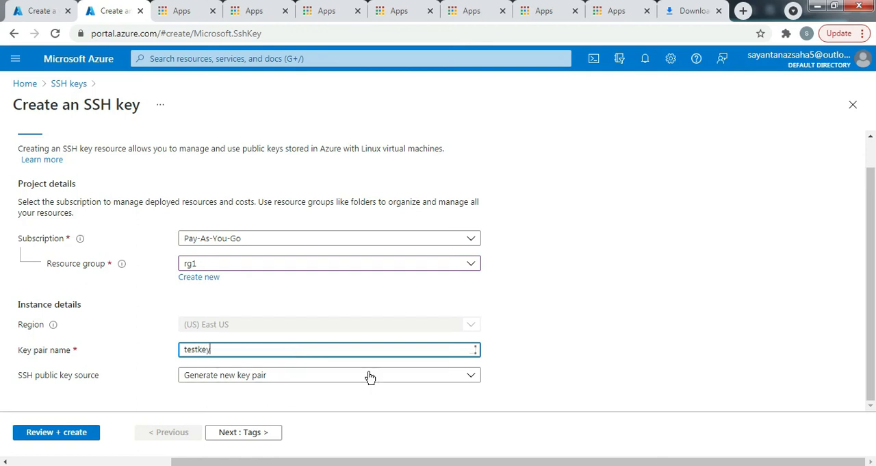
# - Validate and create the testkey SSH key resource in rg1, downloading its private key
pyautogui.click(50, 434)
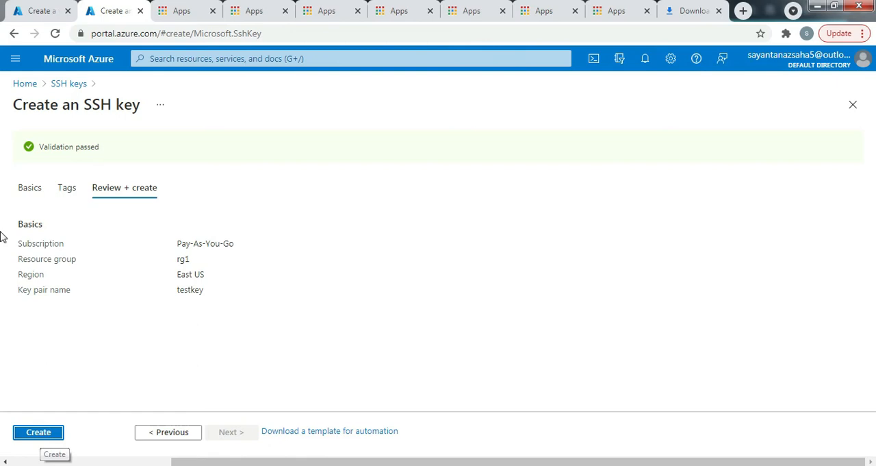
pyautogui.click(55, 434)
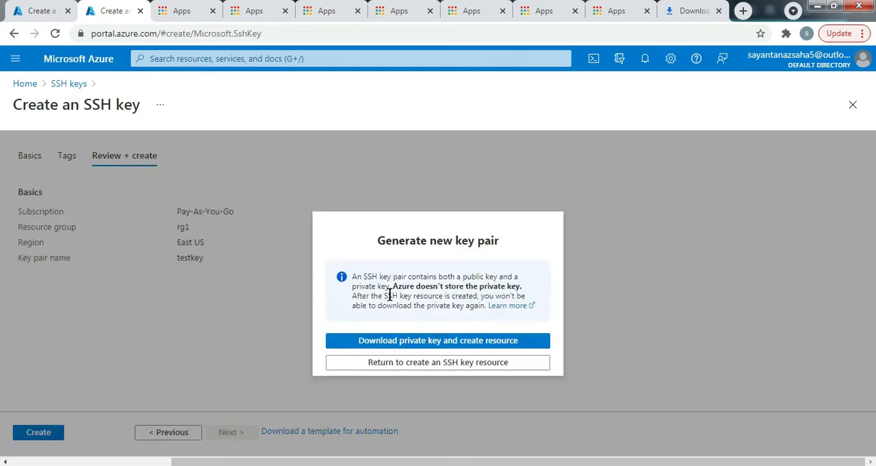
pyautogui.click(439, 346)
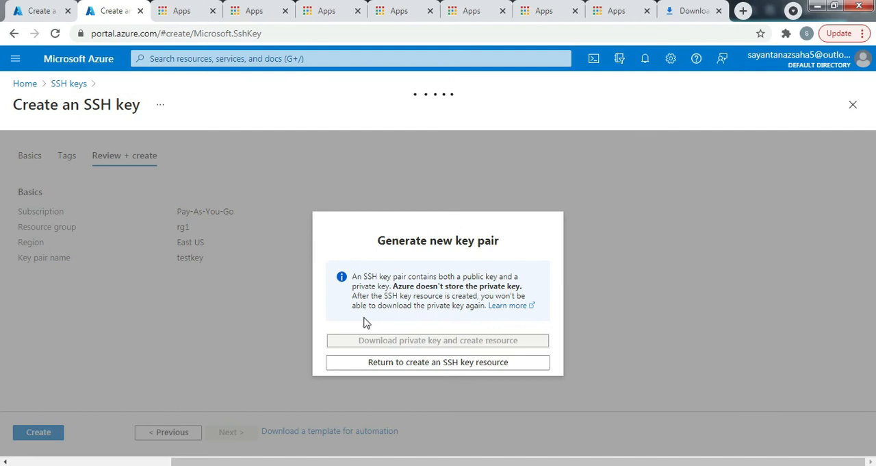
# - In the vm3 creation form, reselect Use existing key stored in Azure to refresh the stored keys and choose vm2_key
pyautogui.click(28, 10)
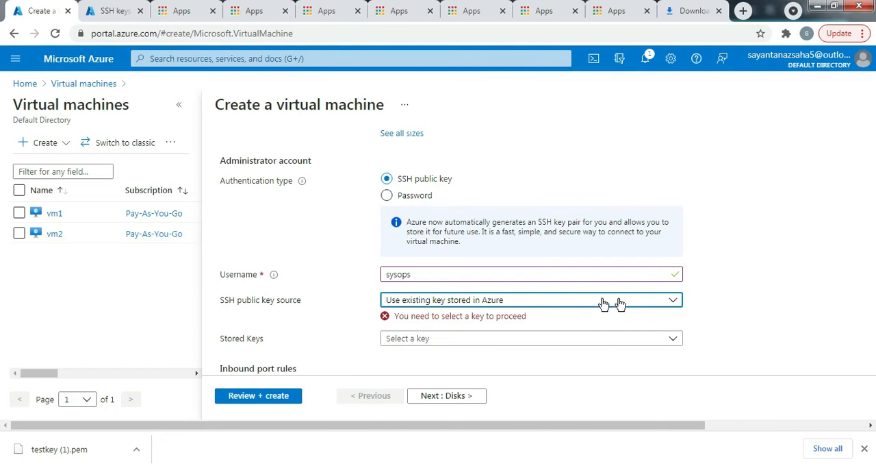
pyautogui.scroll(-2, 560, 307)
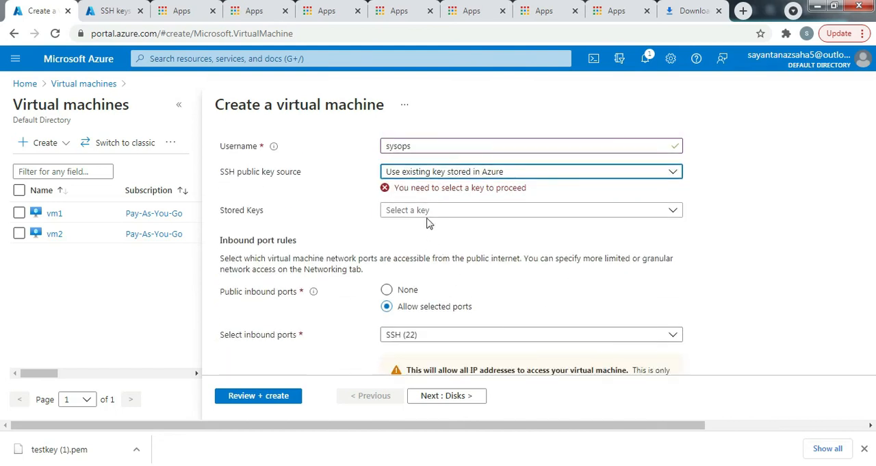
pyautogui.click(452, 211)
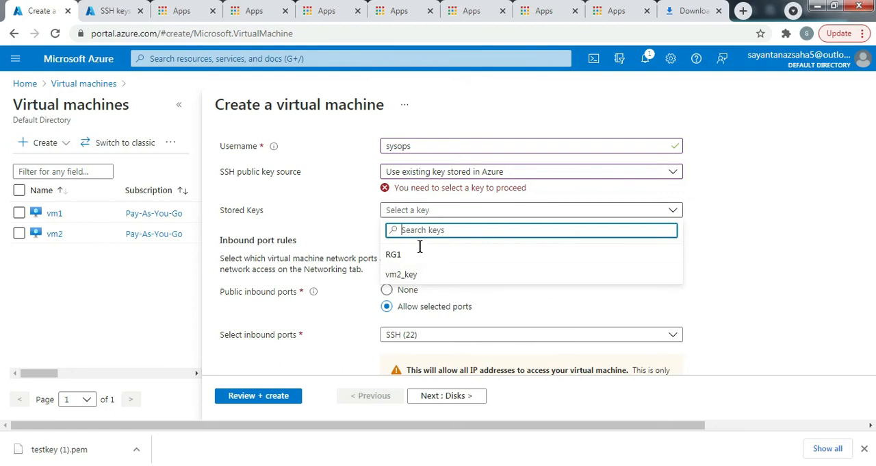
pyautogui.click(421, 172)
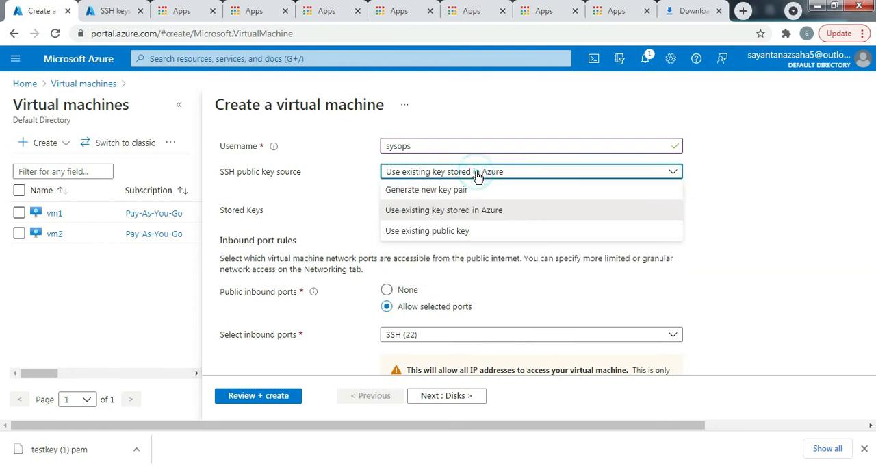
pyautogui.click(436, 197)
pyautogui.click(435, 175)
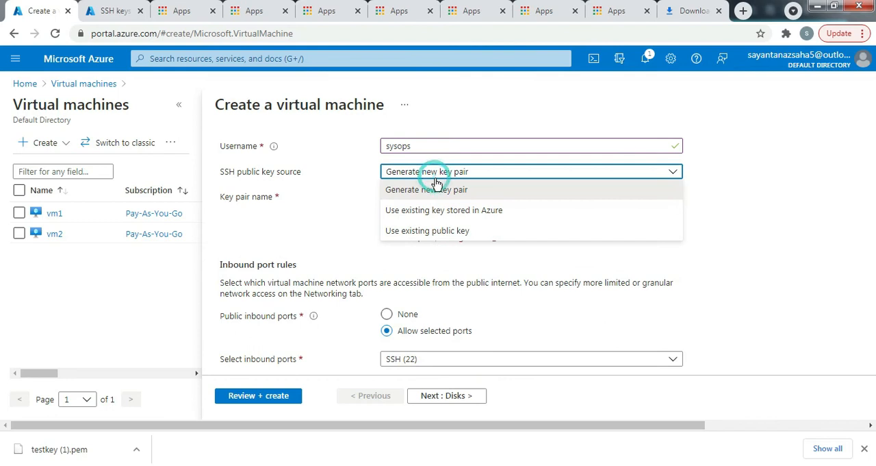
pyautogui.click(434, 210)
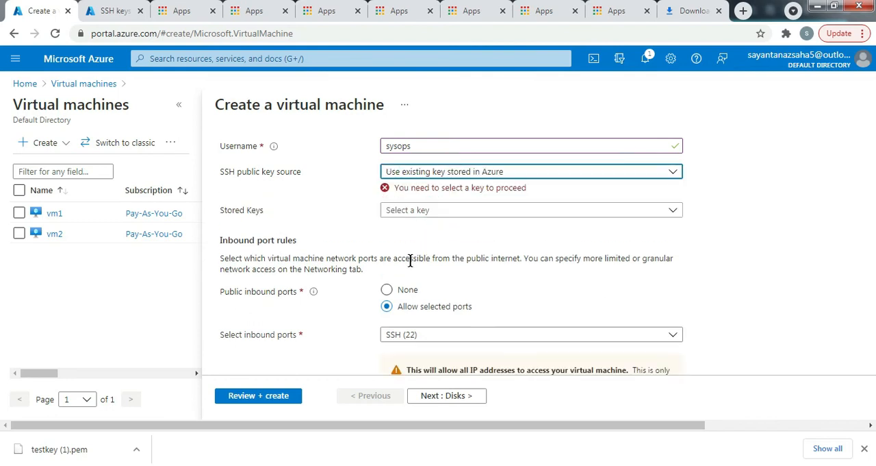
pyautogui.click(409, 210)
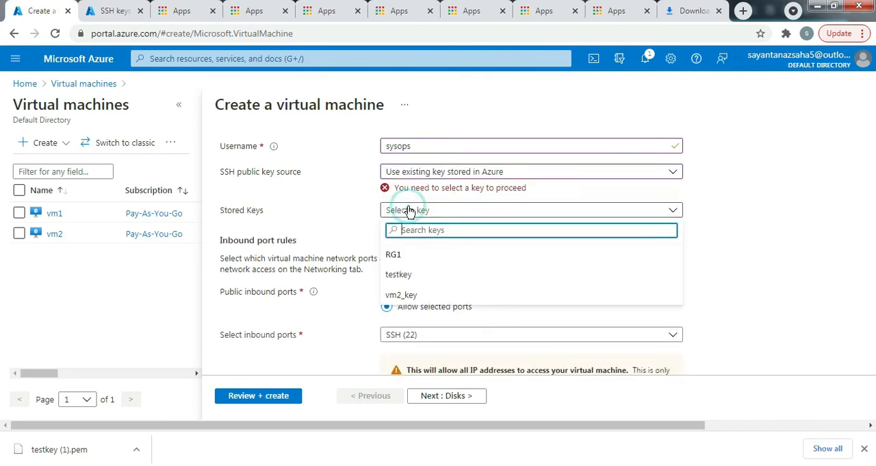
pyautogui.click(418, 296)
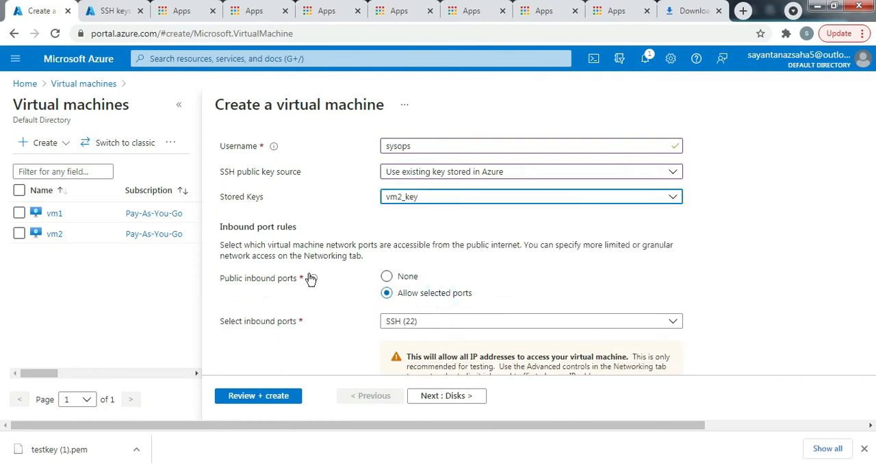
# - Choose the OS disk type for vm3 and submit the virtual machine for creation
pyautogui.scroll(-1, 390, 309)
pyautogui.scroll(10, 472, 246)
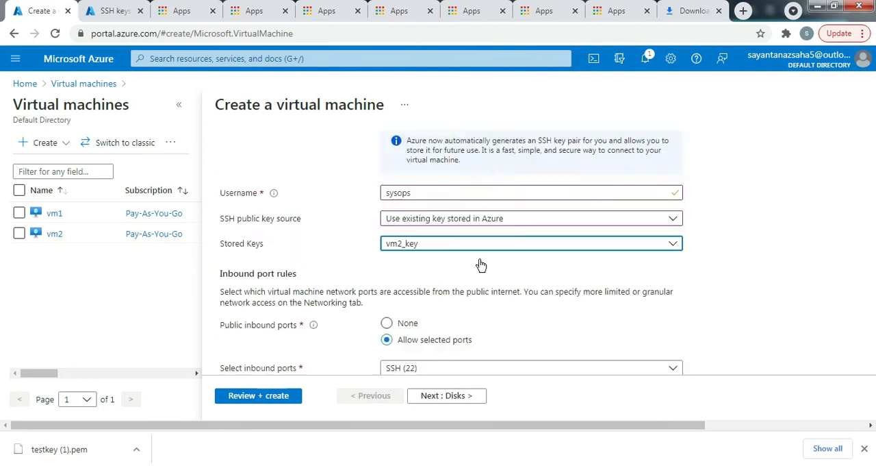
pyautogui.click(270, 157)
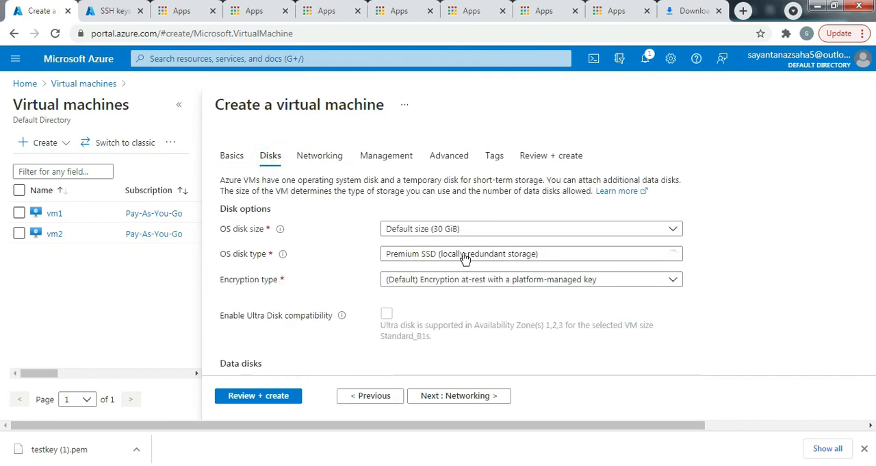
pyautogui.click(476, 255)
pyautogui.click(425, 366)
pyautogui.click(259, 395)
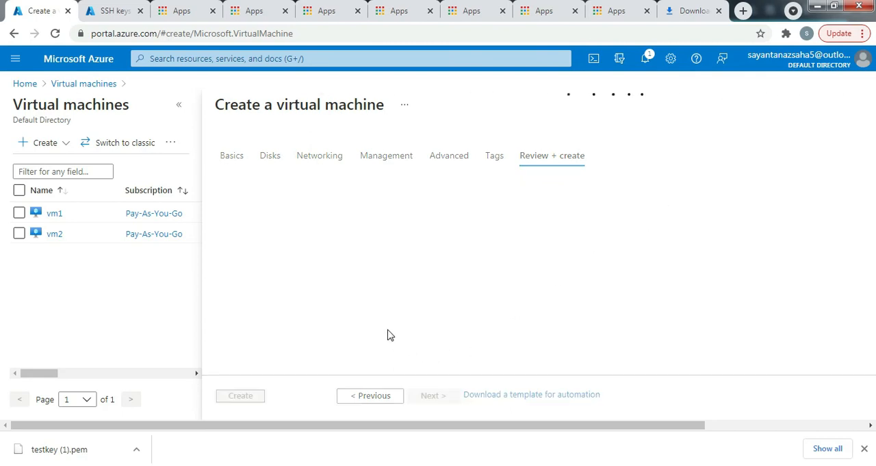
pyautogui.click(244, 397)
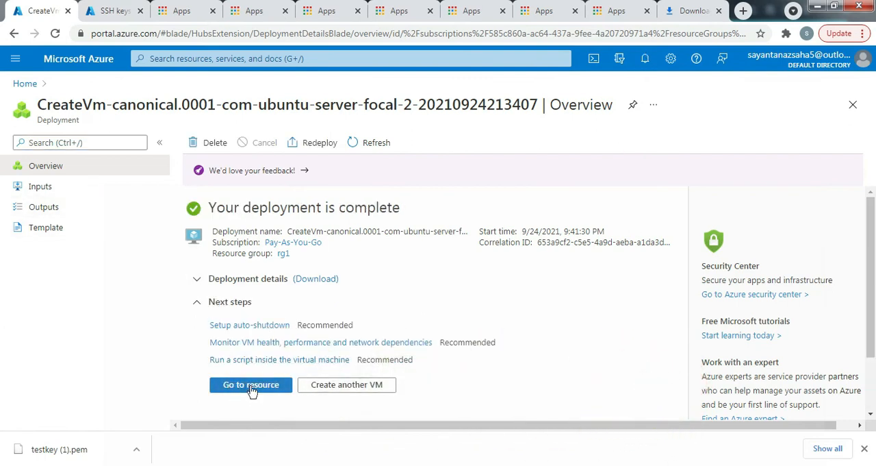
# - Copy the public IP address of the deployed vm3 and enter it as the host name in a new PuTTY session
pyautogui.click(251, 385)
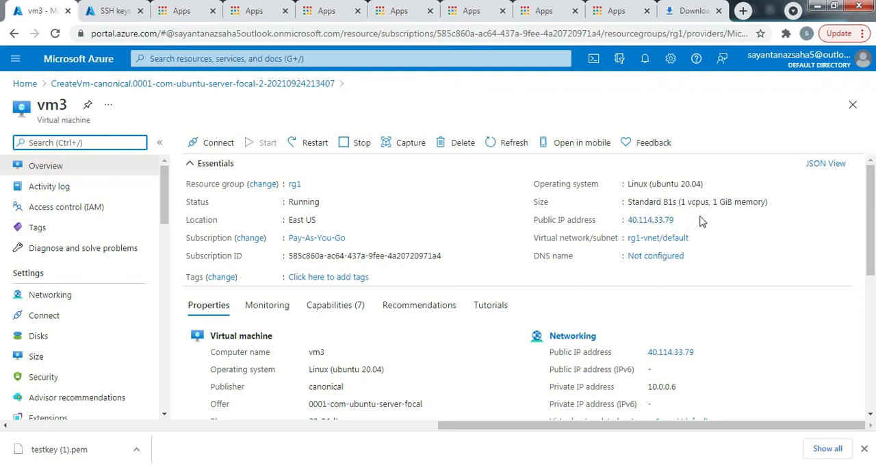
pyautogui.click(682, 219)
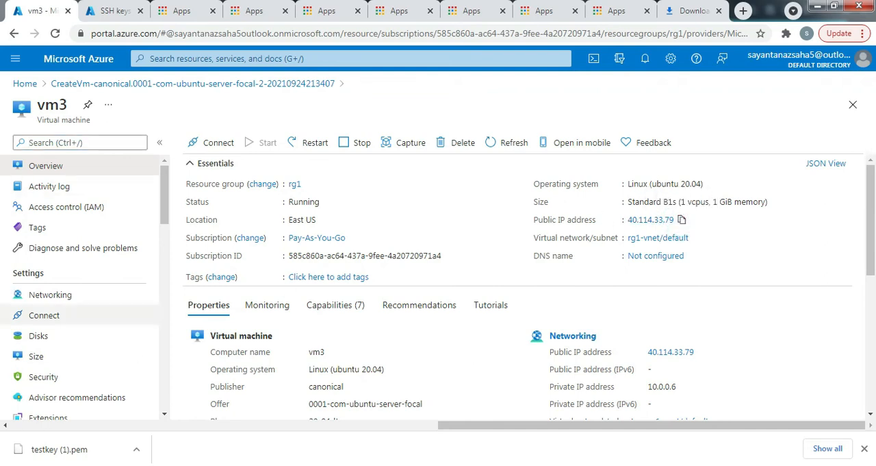
pyautogui.press('super')
pyautogui.write('putty')
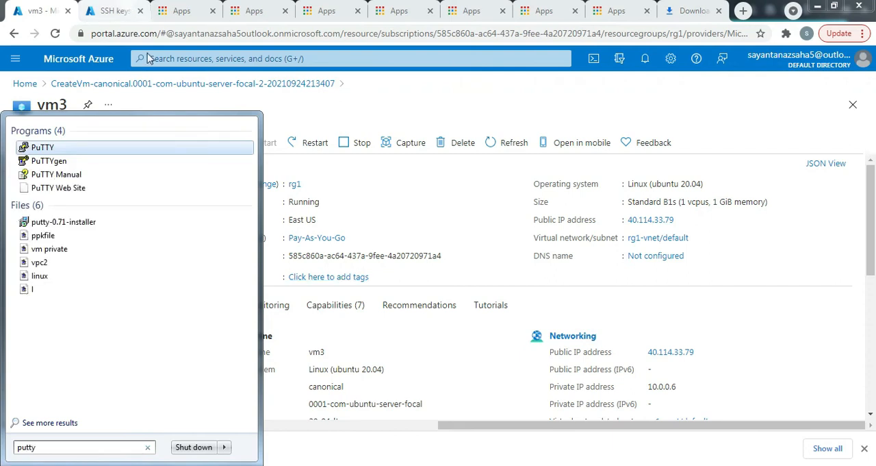
pyautogui.click(46, 146)
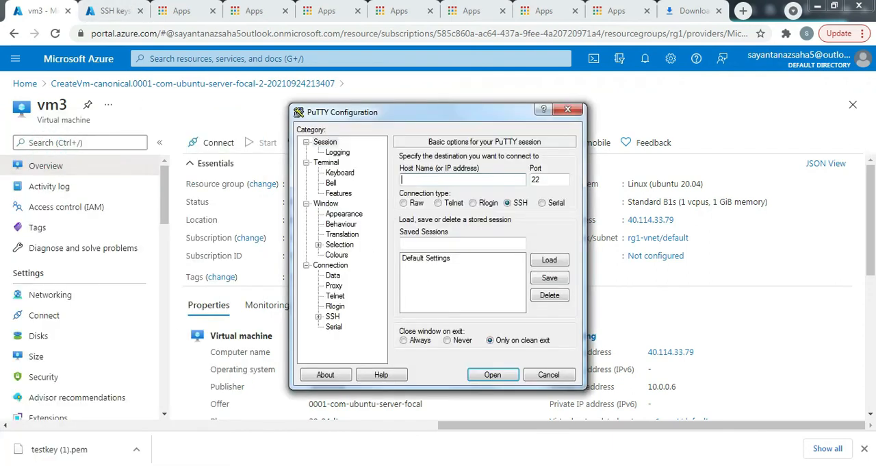
pyautogui.click(421, 177)
pyautogui.write('40.114.33.79')
# - Set vm2key as the private key file for SSH authentication, connect to vm3 and trust its host key
pyautogui.click(319, 317)
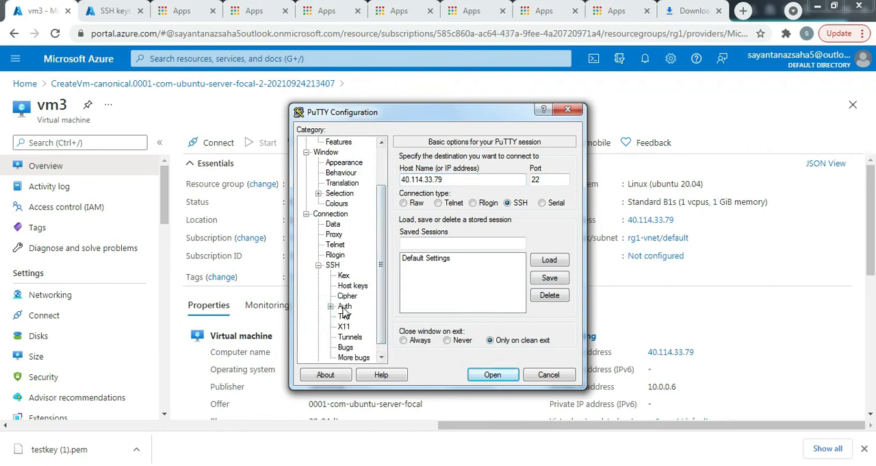
pyautogui.click(345, 306)
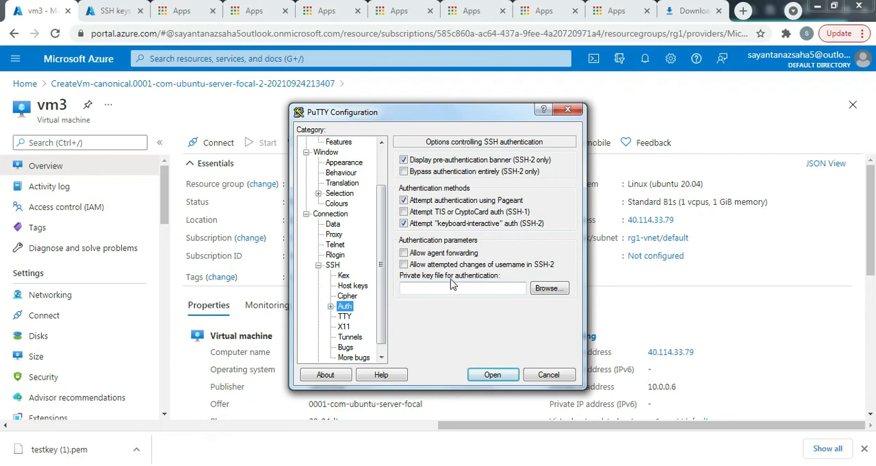
pyautogui.click(549, 289)
pyautogui.click(572, 229)
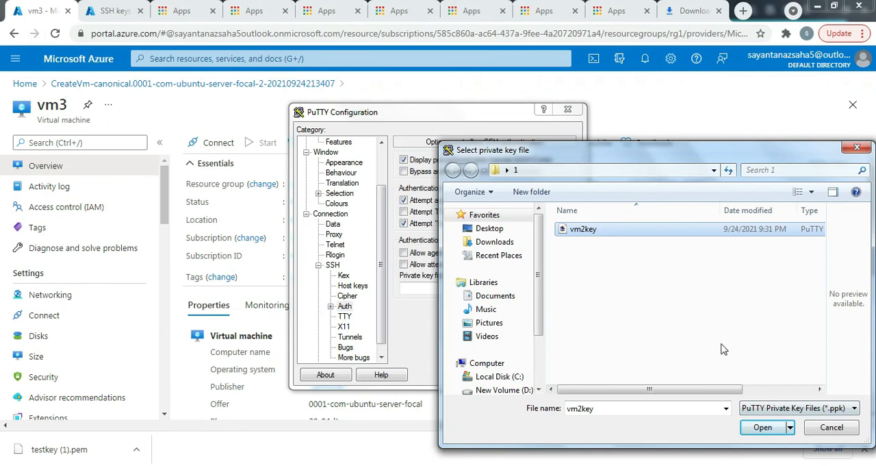
pyautogui.click(763, 427)
pyautogui.click(493, 375)
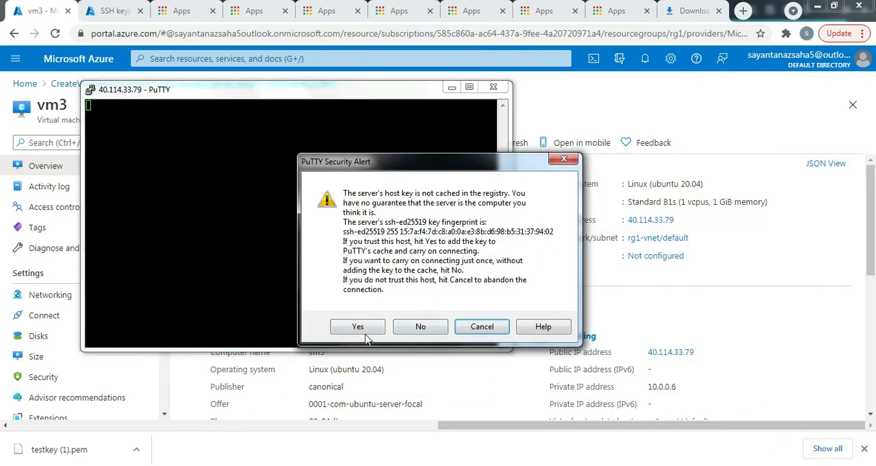
pyautogui.click(366, 327)
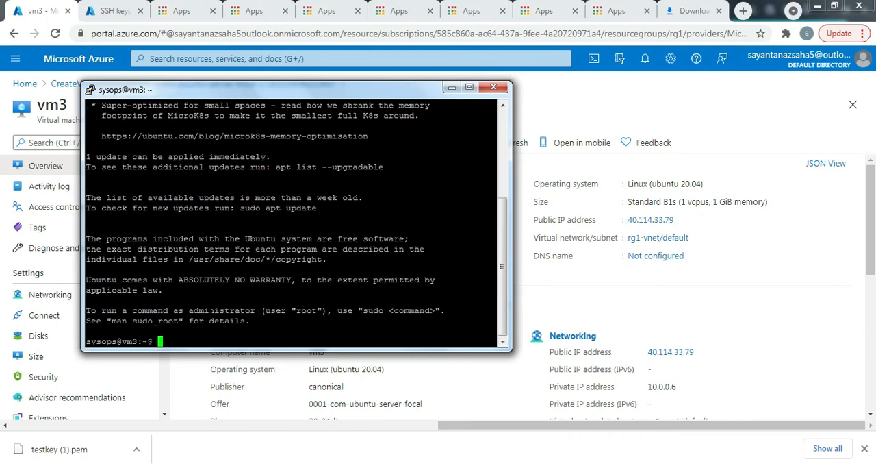
# - Check vm3's host name and private IP with the commands hostname and ip r, and close the SSH session
pyautogui.write('hostname')
pyautogui.press('Return')
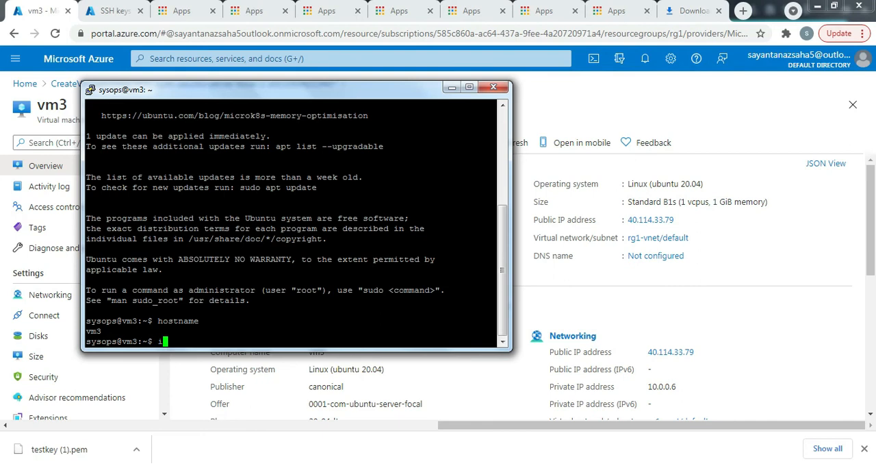
pyautogui.write('r')
pyautogui.press('Return')
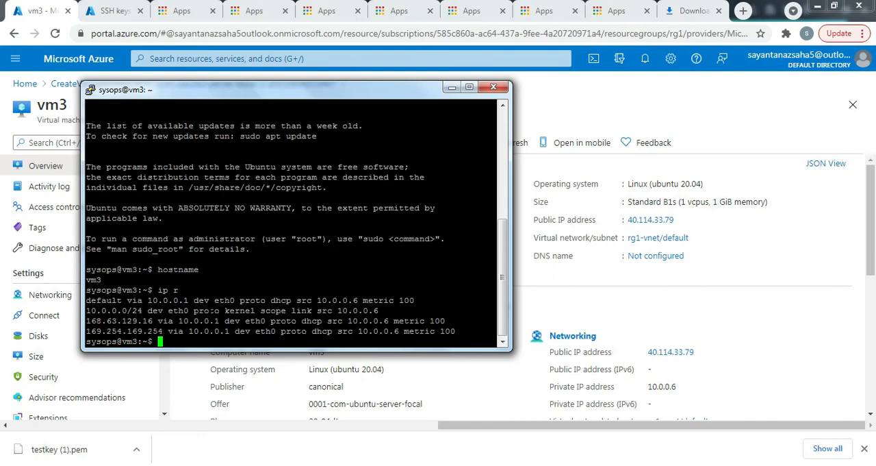
pyautogui.moveTo(384, 310); pyautogui.dragTo(342, 311)
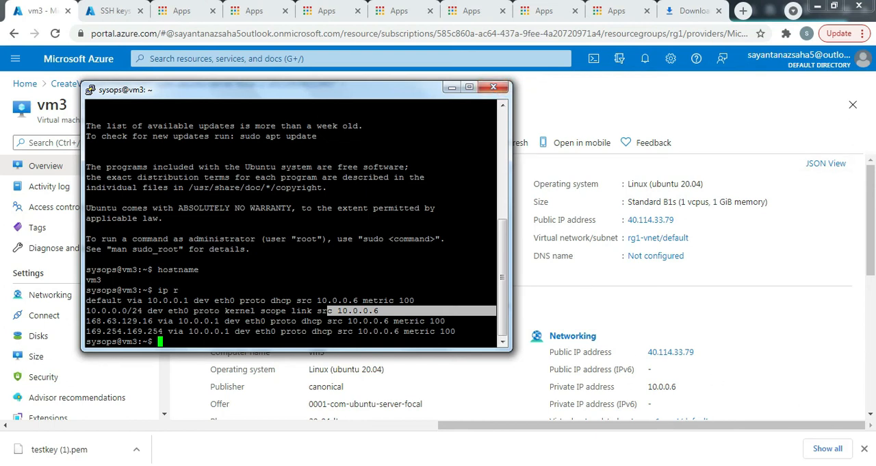
pyautogui.click(503, 89)
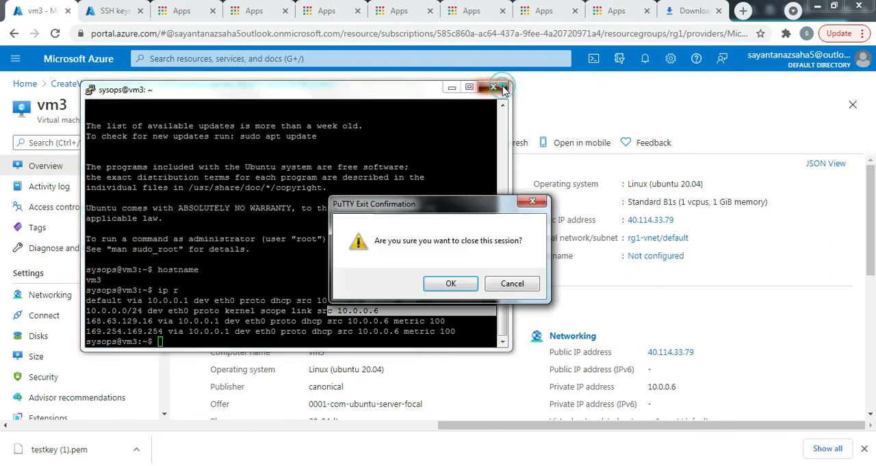
pyautogui.click(454, 282)
# - Begin creating another virtual machine in resource group rg1 with the name vm4
pyautogui.click(20, 83)
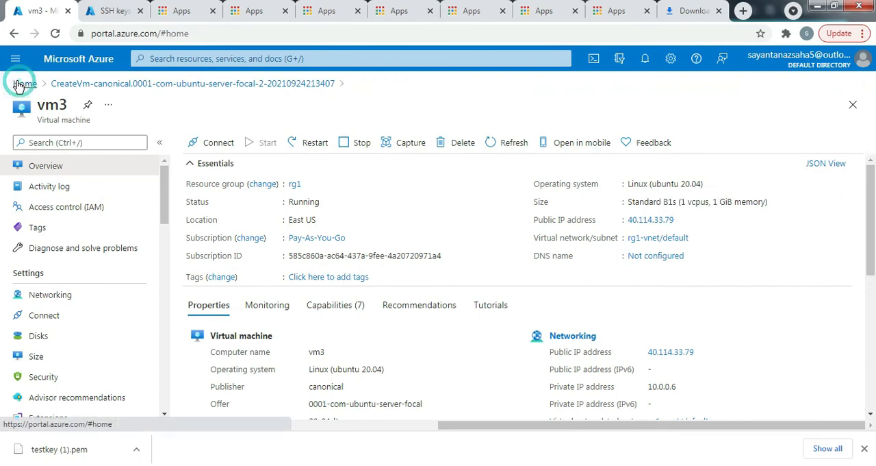
pyautogui.click(170, 162)
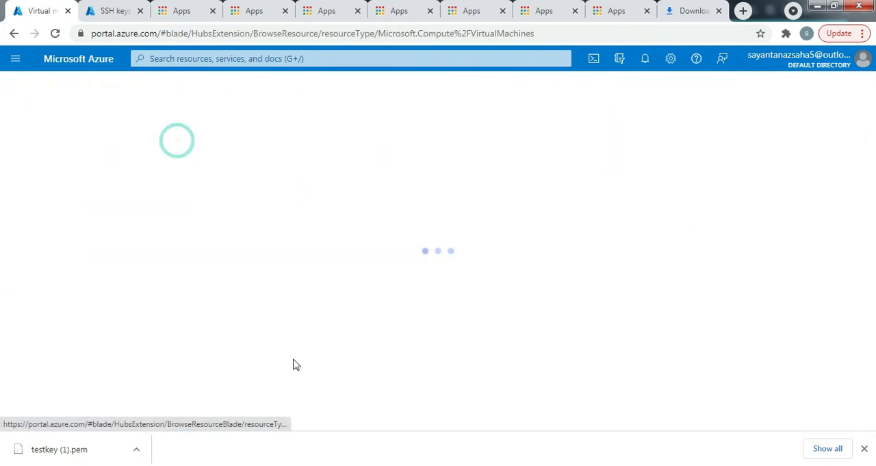
pyautogui.click(44, 141)
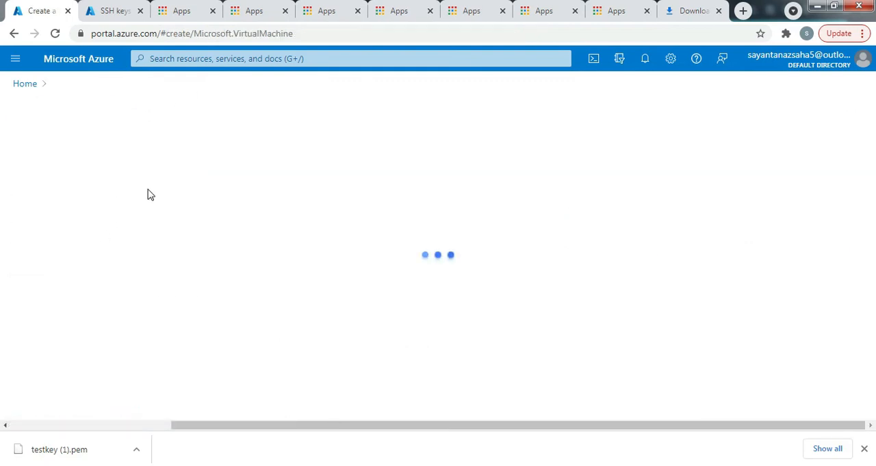
pyautogui.scroll(-2, 458, 299)
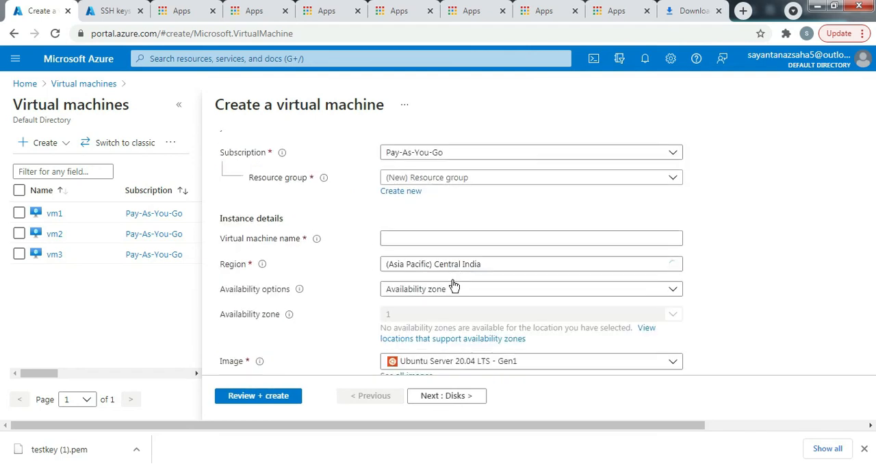
pyautogui.click(462, 182)
pyautogui.click(414, 241)
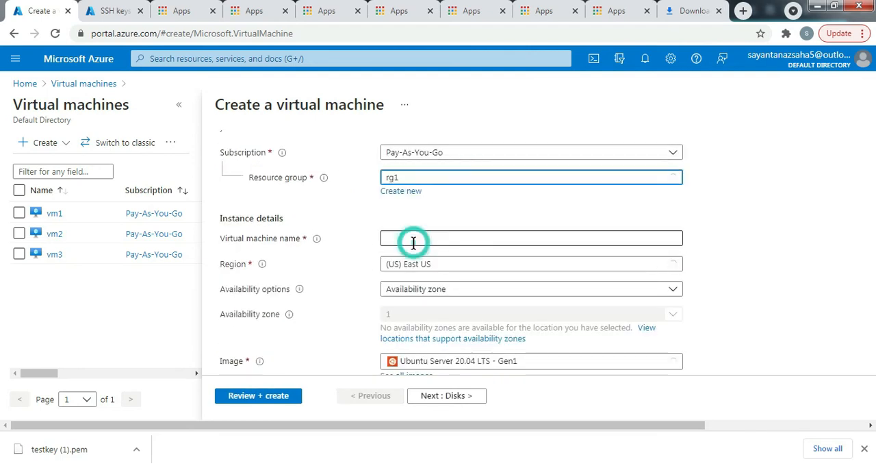
pyautogui.click(394, 238)
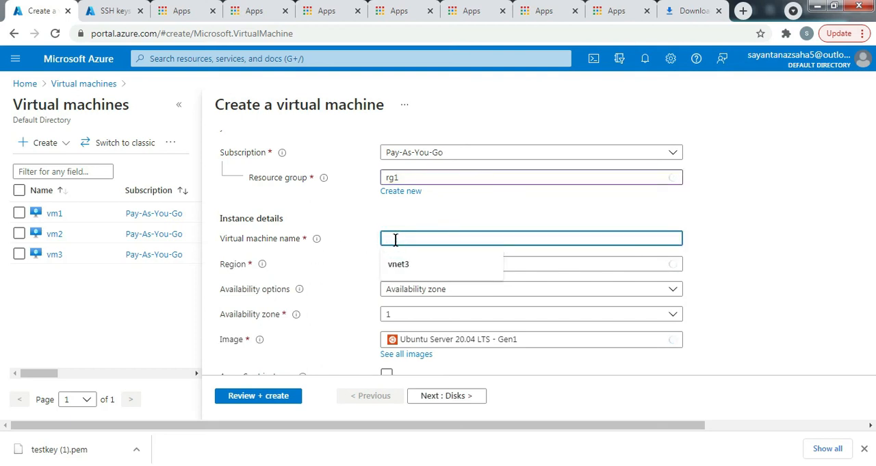
pyautogui.write('vm4')
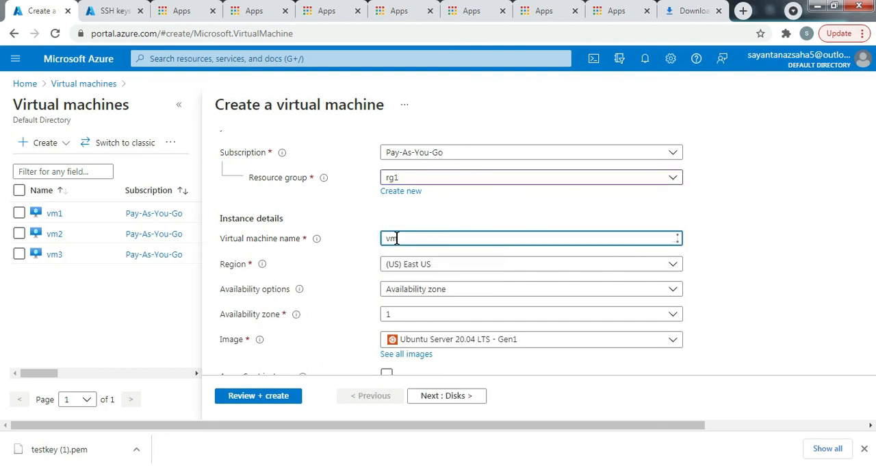
# - Set vm4's availability option to No infrastructure redundancy required and its administrator username to sysops
pyautogui.click(427, 290)
pyautogui.click(426, 168)
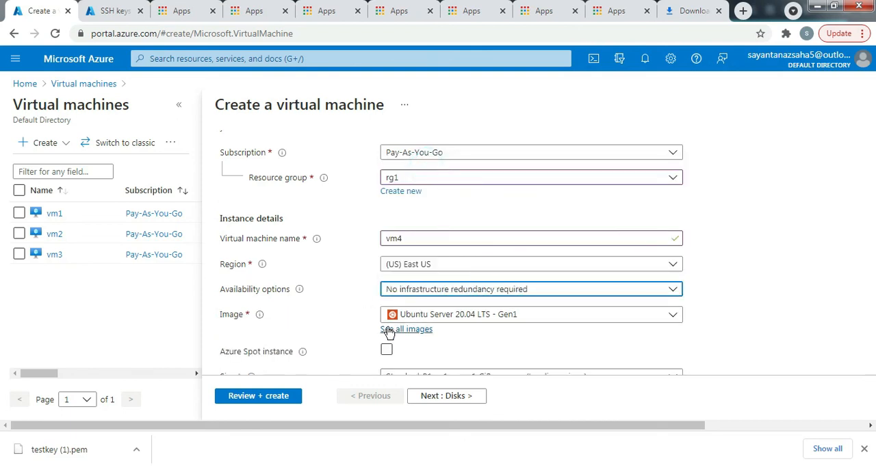
pyautogui.scroll(-1, 412, 325)
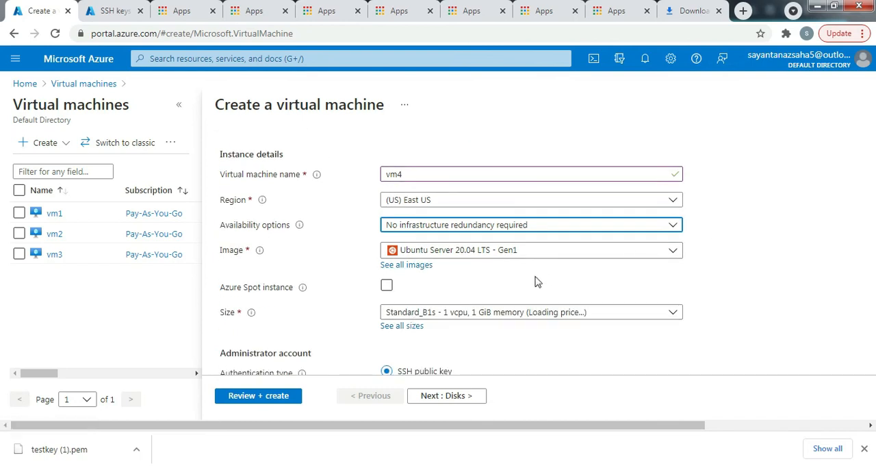
pyautogui.scroll(-1, 413, 318)
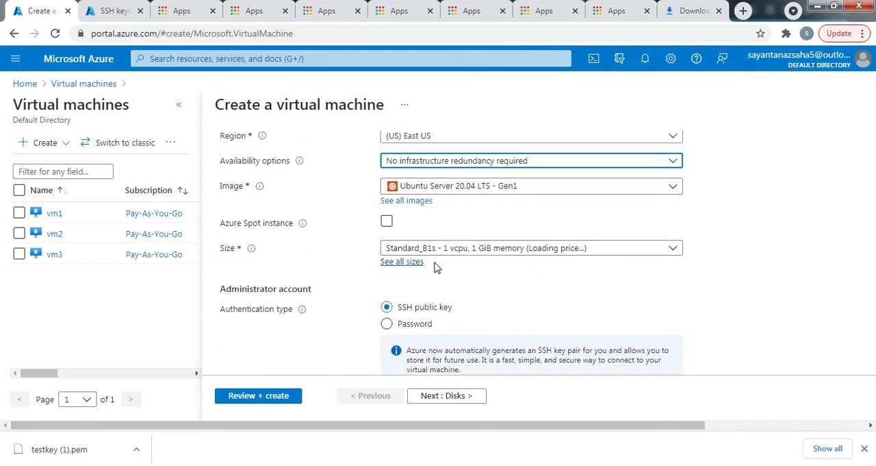
pyautogui.scroll(-1, 436, 264)
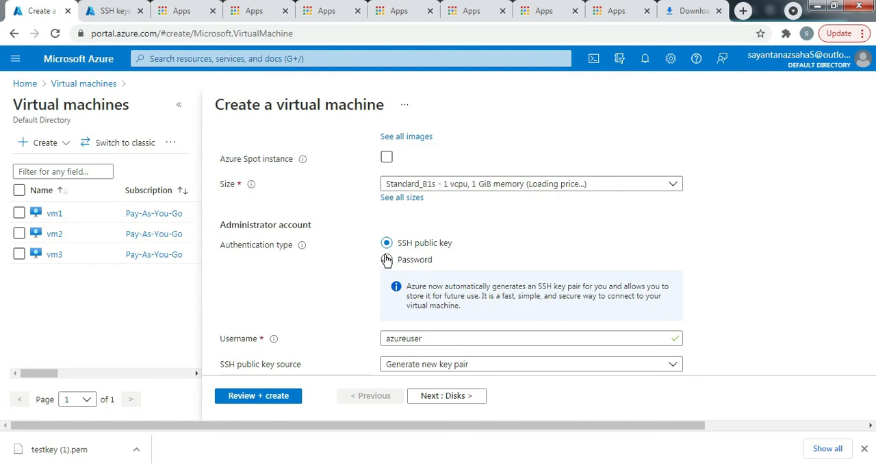
pyautogui.scroll(-2, 404, 252)
pyautogui.click(415, 210)
pyautogui.moveTo(425, 209); pyautogui.dragTo(377, 209)
pyautogui.write('s')
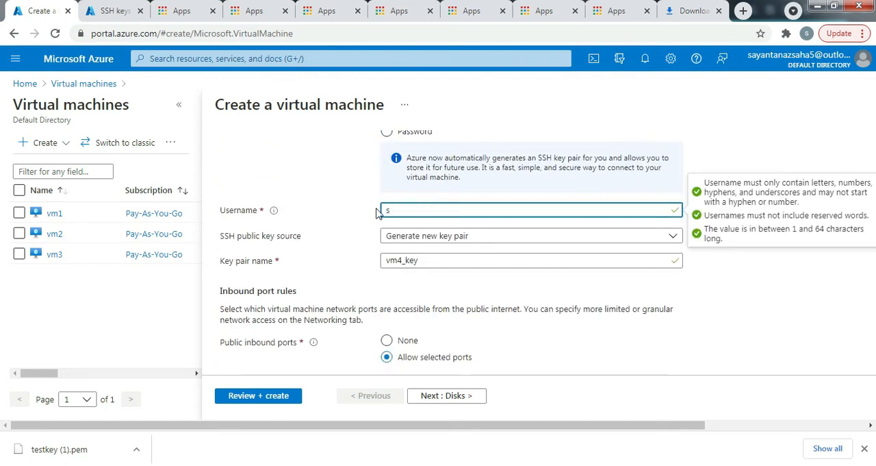
pyautogui.write('usops')
# - Set the SSH public key source for vm4 to Use existing public key
pyautogui.click(561, 237)
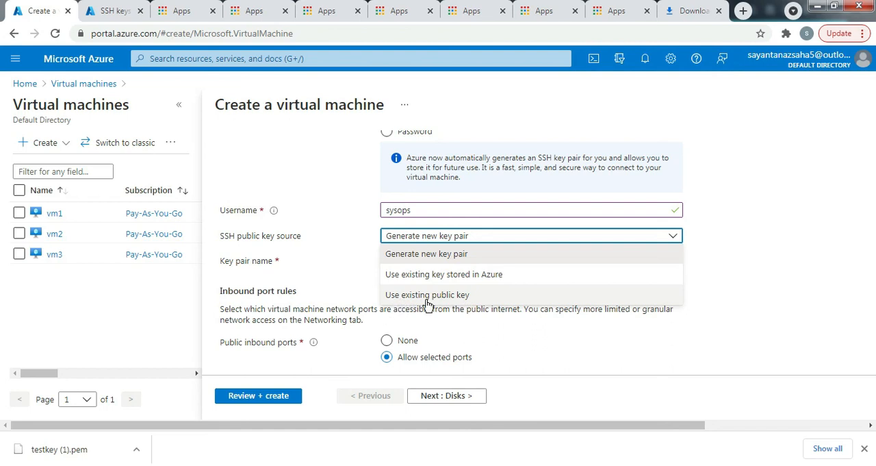
pyautogui.click(458, 296)
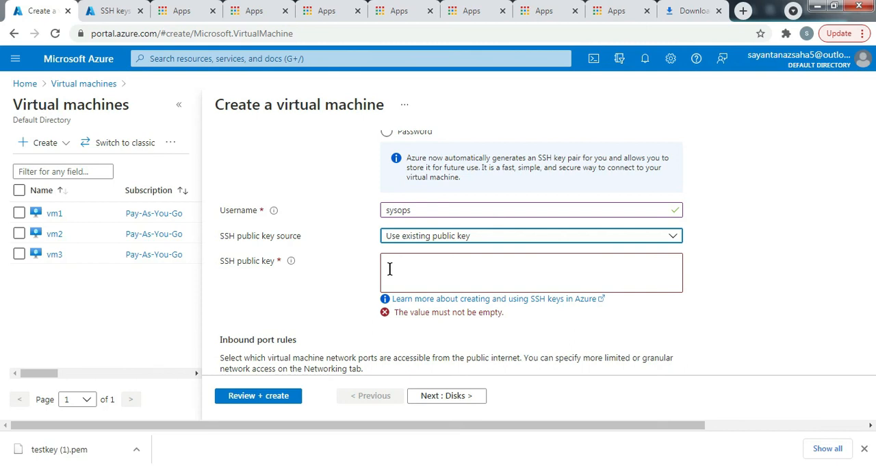
pyautogui.click(432, 239)
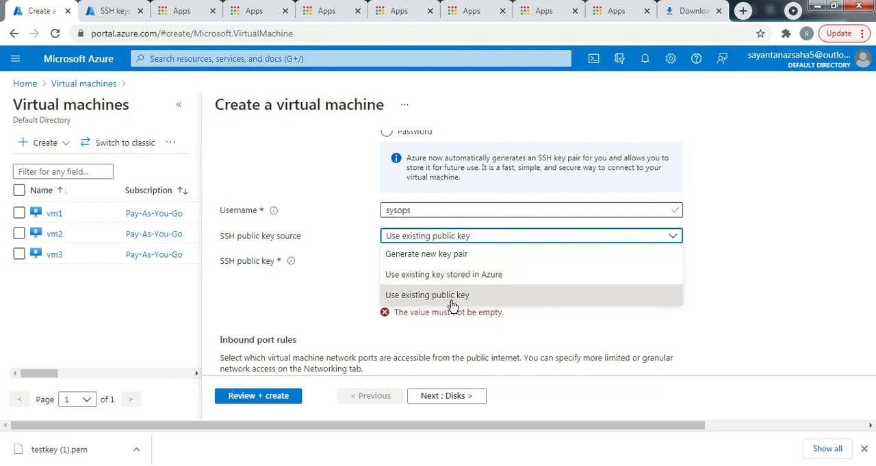
pyautogui.click(347, 293)
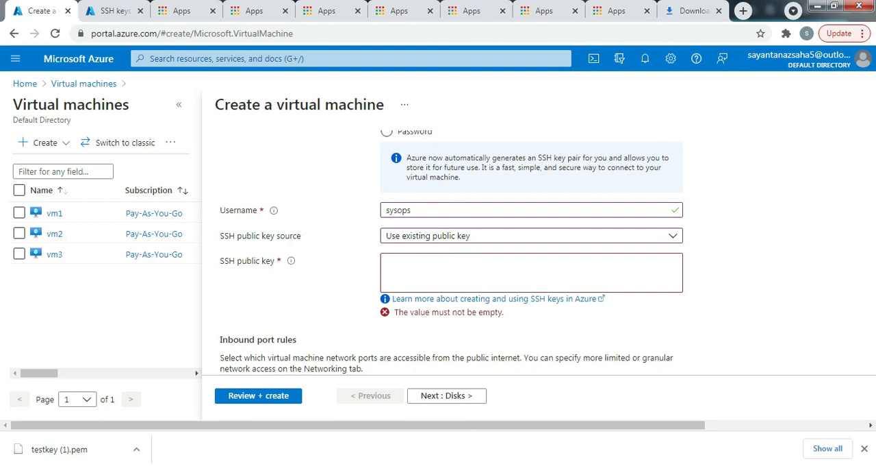
# - Open PuTTYgen and generate a 2048-bit RSA public/private key pair
pyautogui.press('super')
pyautogui.write('put')
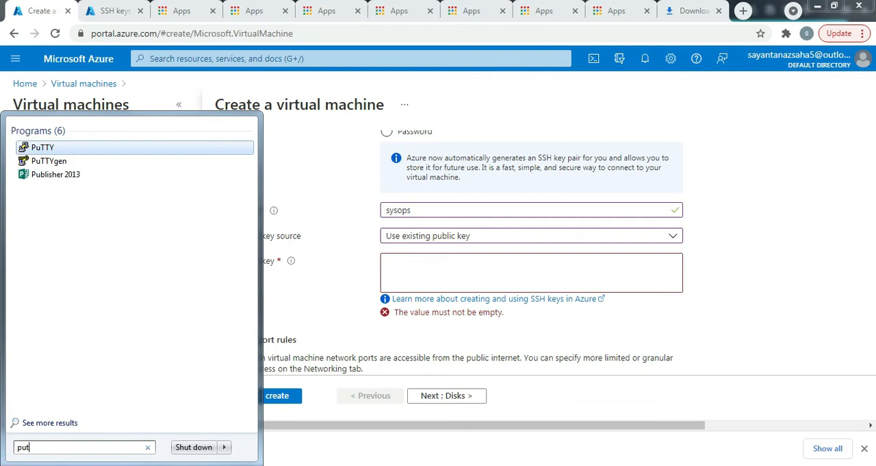
pyautogui.write('tygen')
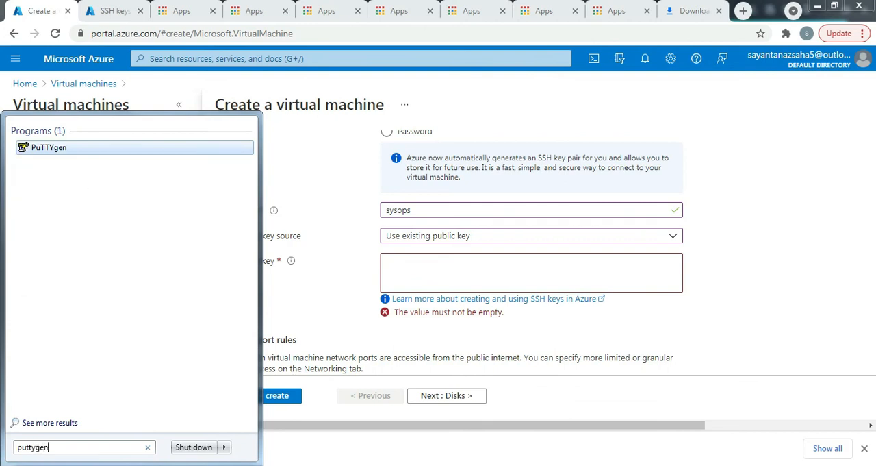
pyautogui.click(90, 152)
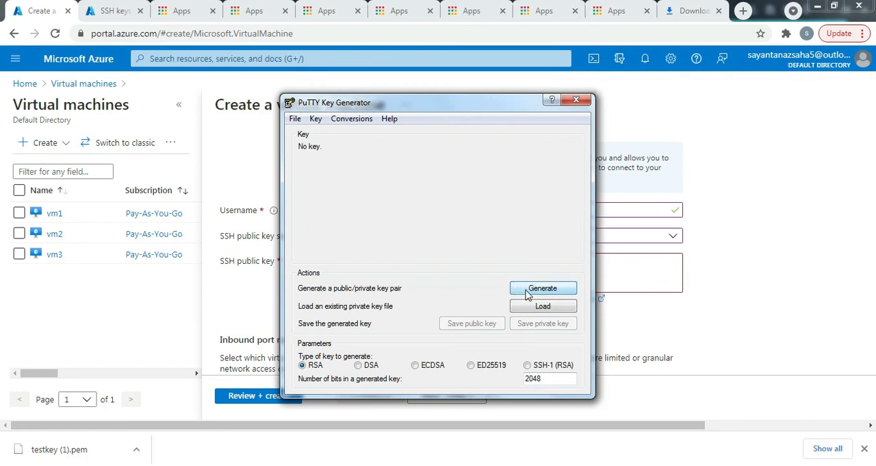
pyautogui.click(542, 288)
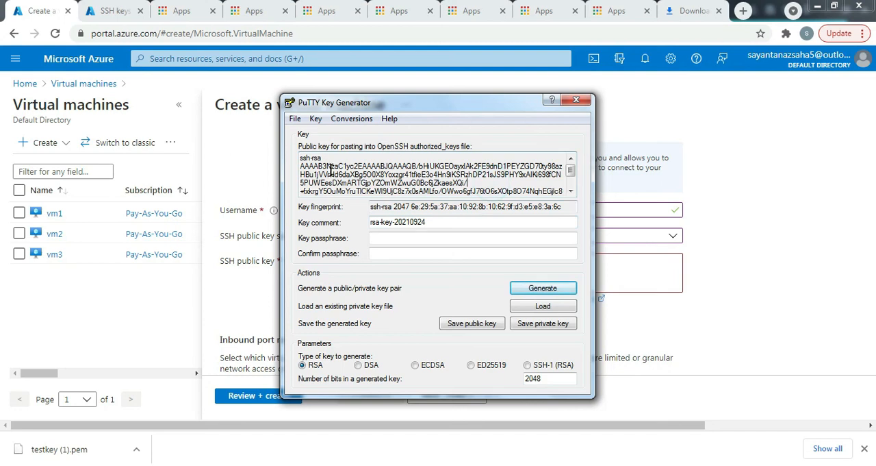
# - Copy the whole generated public key from PuTTYgen and paste it as vm4's SSH public key in the Azure portal
pyautogui.click(315, 167)
pyautogui.click(381, 176)
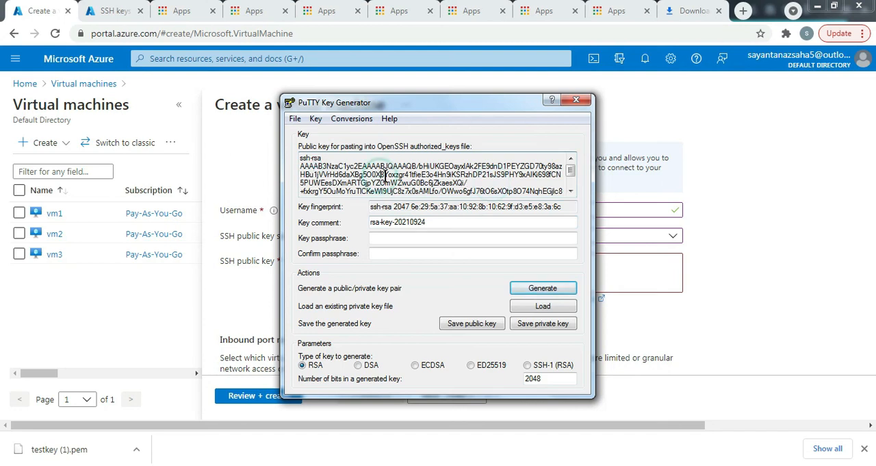
pyautogui.moveTo(302, 159); pyautogui.dragTo(345, 174)
pyautogui.click(346, 174)
pyautogui.moveTo(302, 158); pyautogui.dragTo(387, 190)
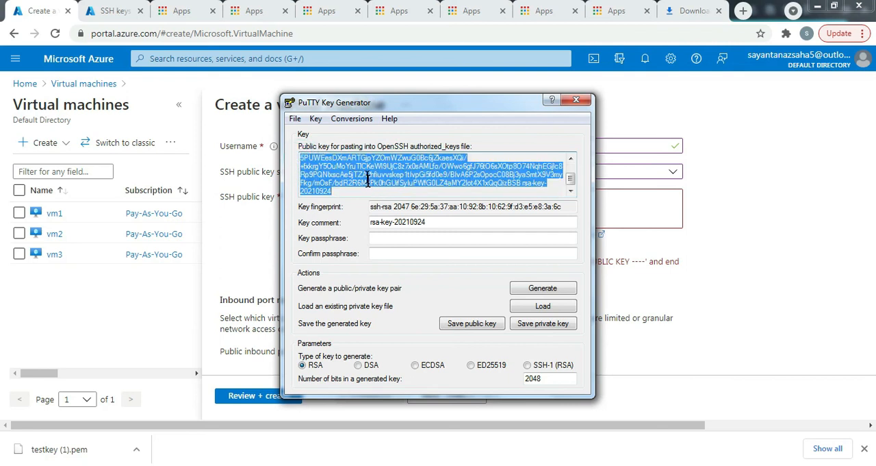
pyautogui.rightClick(369, 180)
pyautogui.click(413, 216)
pyautogui.click(646, 204)
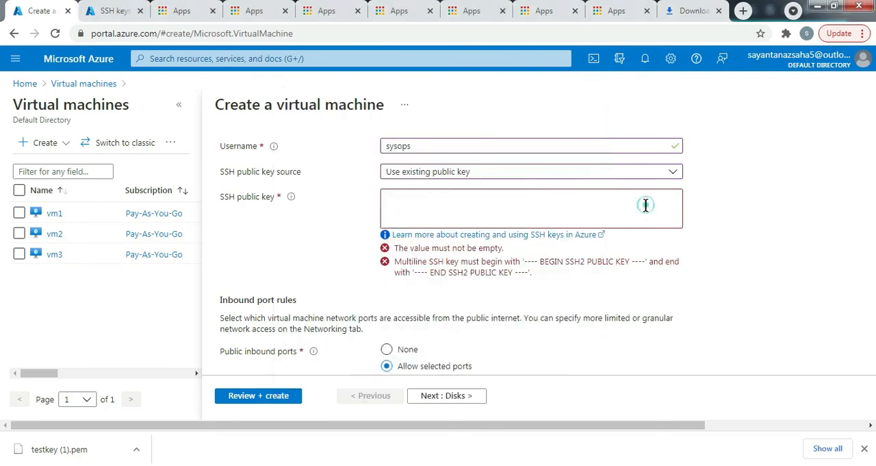
pyautogui.rightClick(434, 206)
pyautogui.click(479, 284)
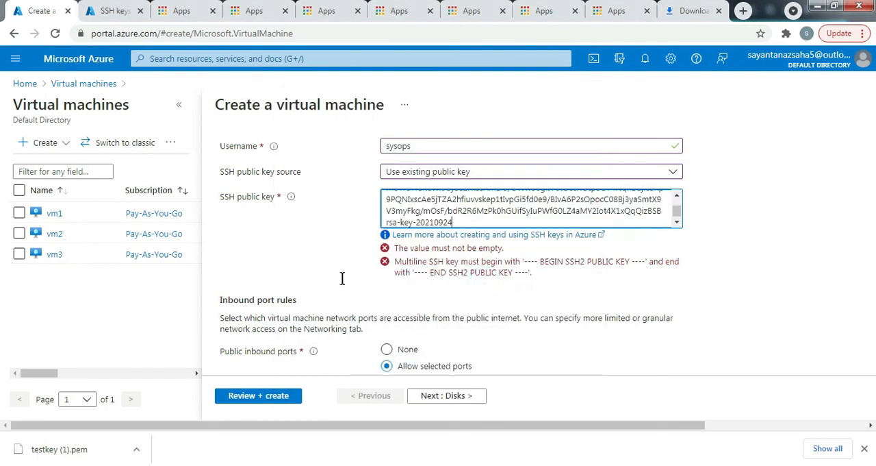
# - Set vm4's OS disk type to Standard HDD (locally-redundant storage)
pyautogui.scroll(-2, 411, 355)
pyautogui.scroll(1, 425, 354)
pyautogui.scroll(6, 404, 321)
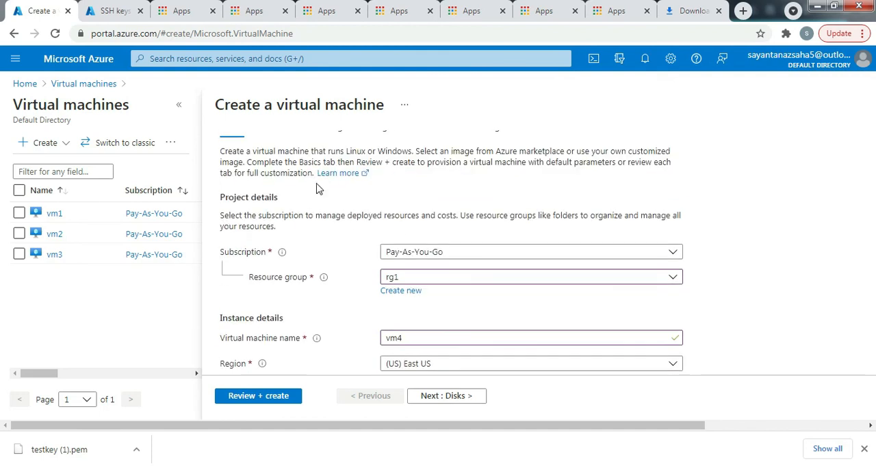
pyautogui.scroll(2, 317, 189)
pyautogui.click(270, 155)
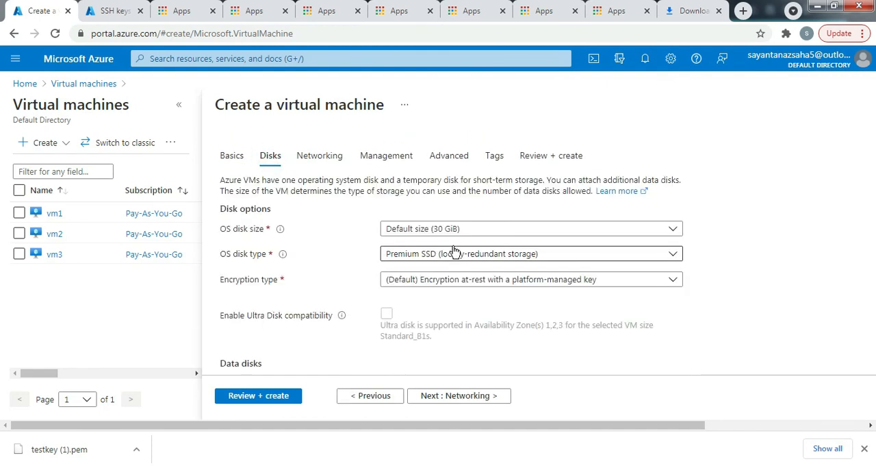
pyautogui.click(454, 251)
pyautogui.click(424, 363)
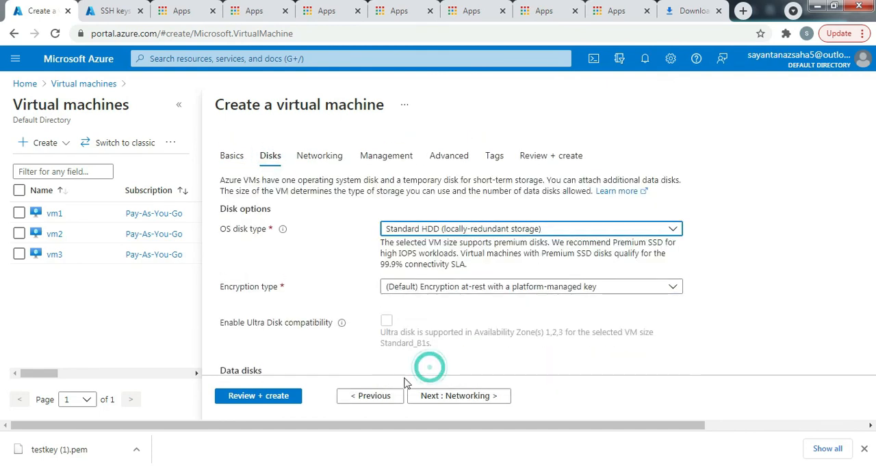
# - Validate the configuration, deploy vm4 and open its resource overview
pyautogui.click(263, 403)
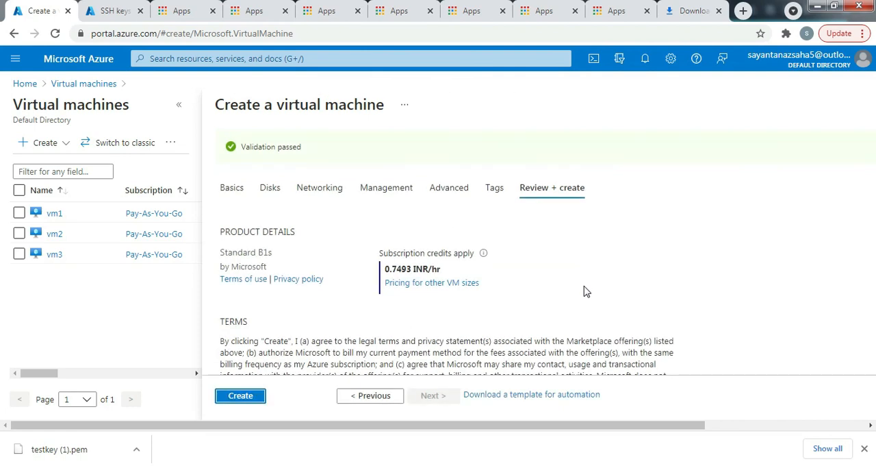
pyautogui.click(252, 395)
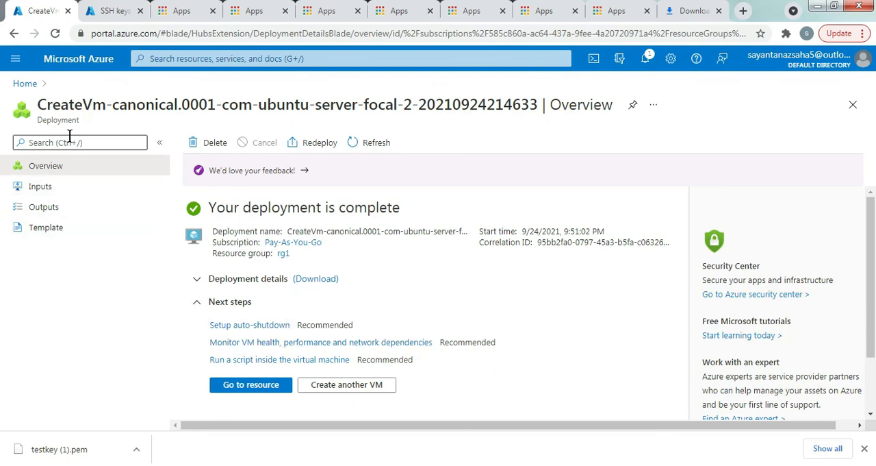
pyautogui.click(251, 385)
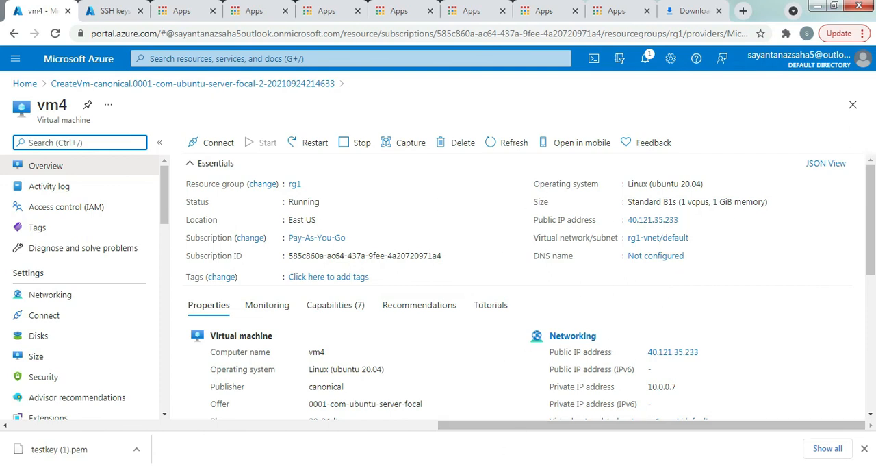
# - Save the private key from PuTTYgen without a passphrase as vm4key in the desktop folder 1
pyautogui.click(454, 465)
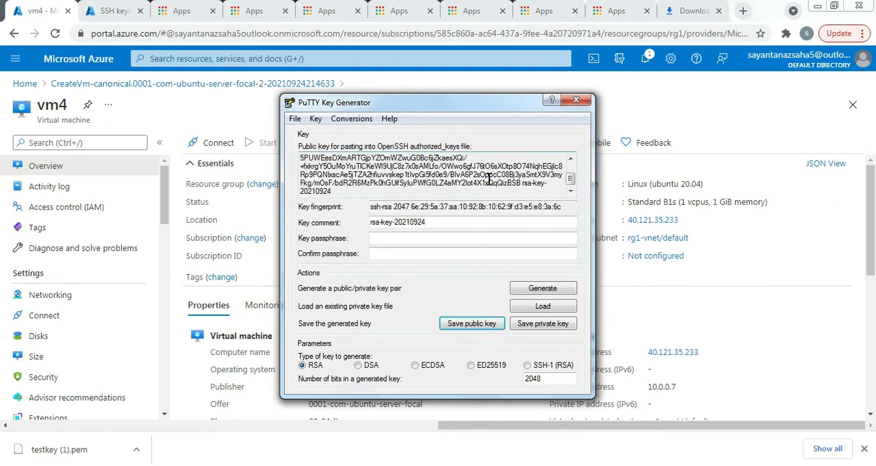
pyautogui.click(542, 326)
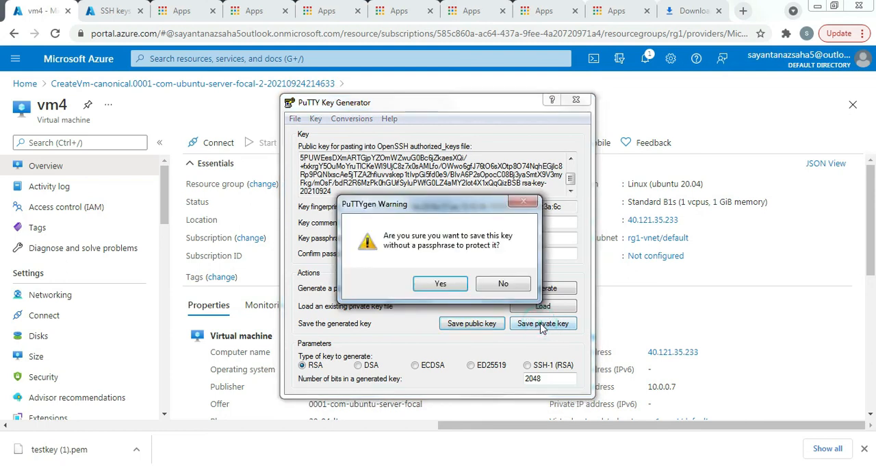
pyautogui.click(430, 289)
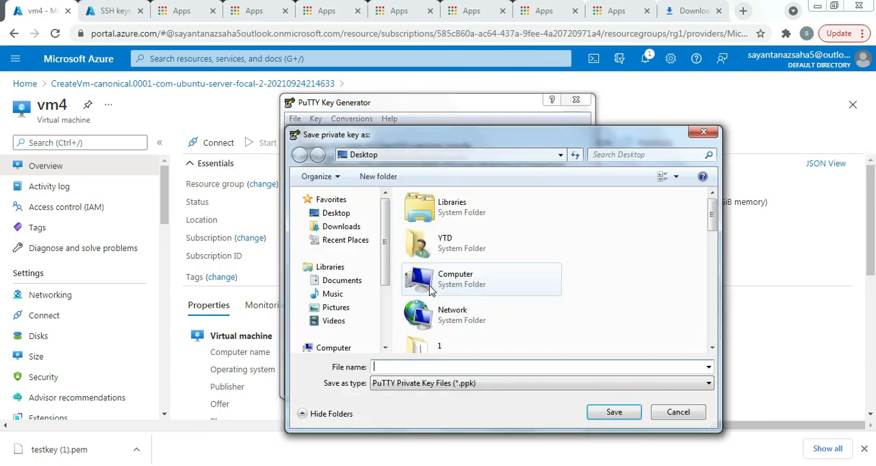
pyautogui.click(446, 348)
pyautogui.doubleClick(447, 348)
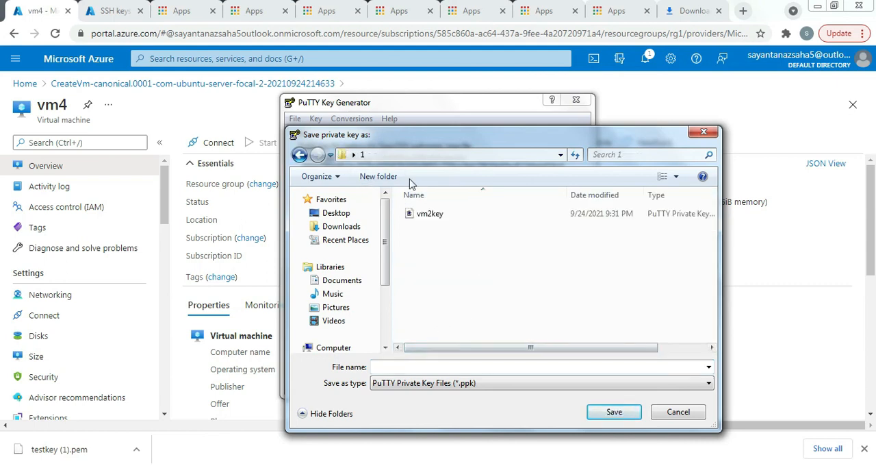
pyautogui.click(402, 369)
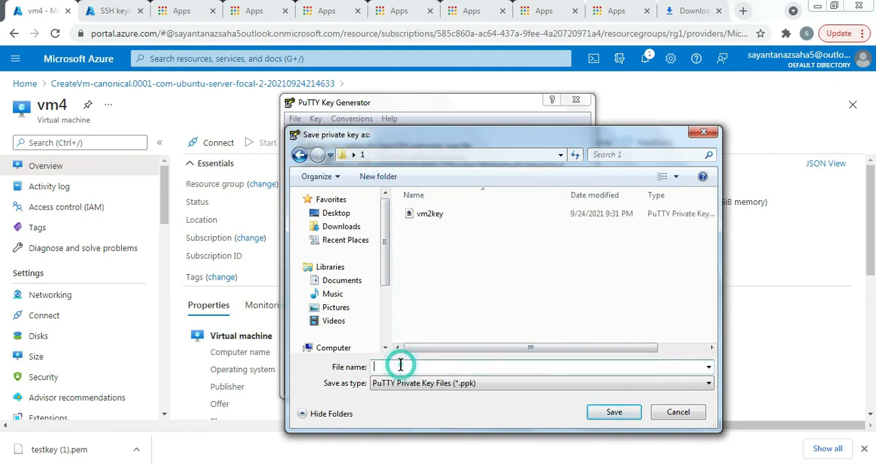
pyautogui.write('vm')
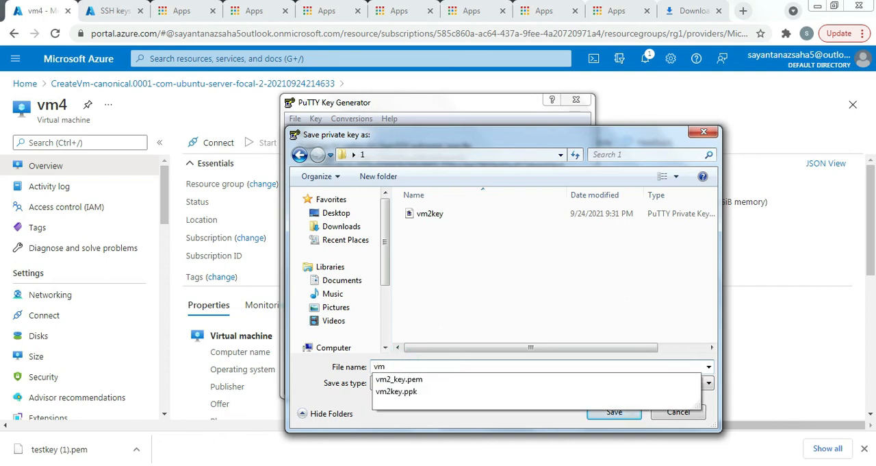
pyautogui.write('4ke')
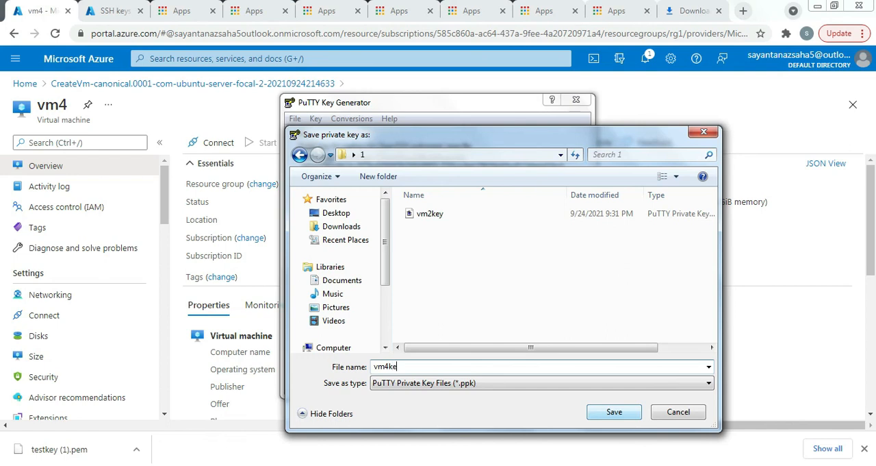
pyautogui.click(613, 412)
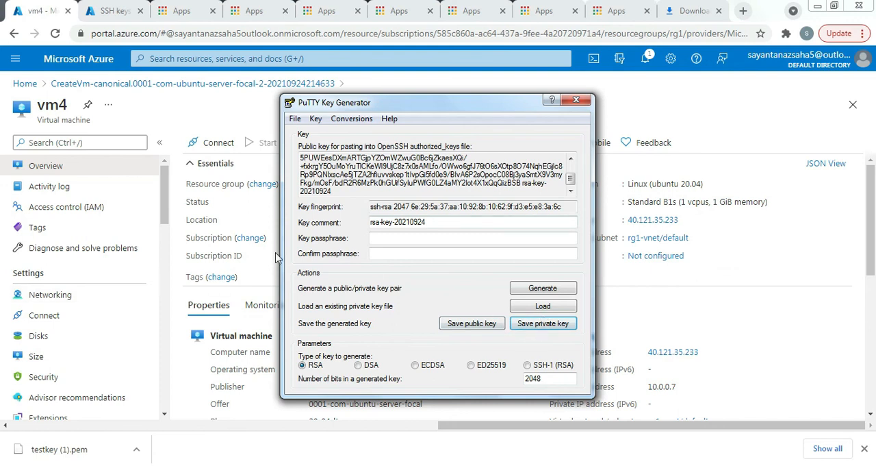
# - Open a new PuTTY session and enter vm4's public IP address, copied from the Azure portal, as the host name
pyautogui.click(15, 465)
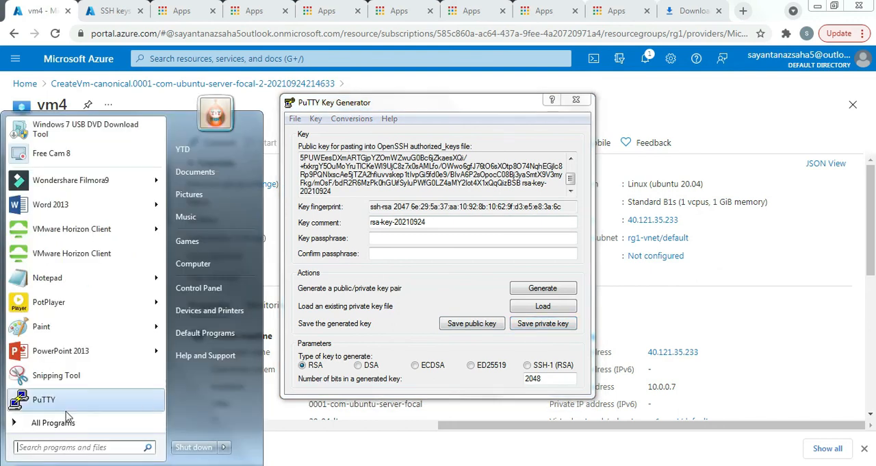
pyautogui.click(55, 401)
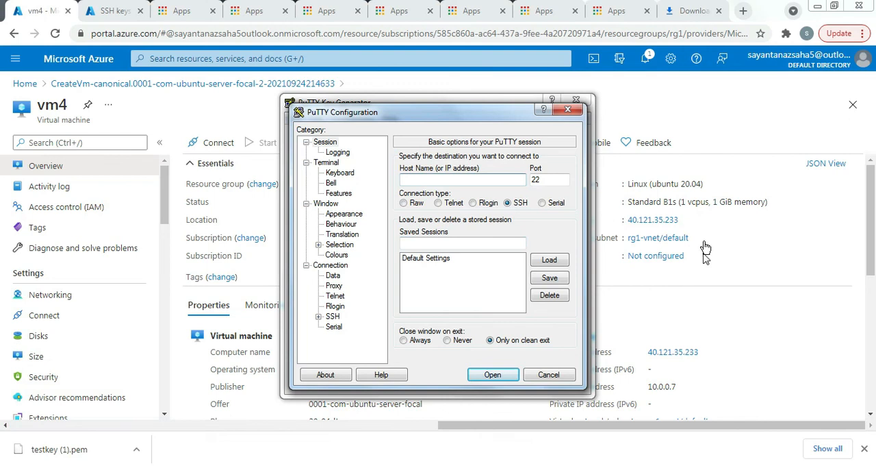
pyautogui.click(687, 219)
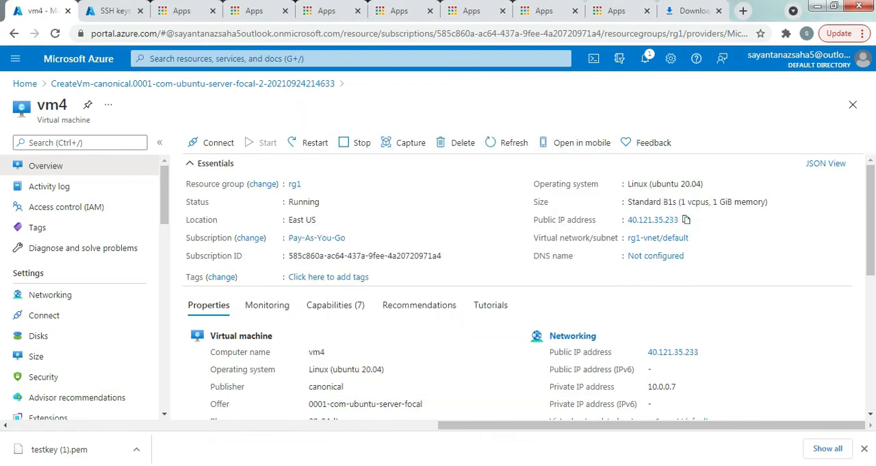
pyautogui.hotkey('alt', 'Tab')
pyautogui.rightClick(417, 180)
pyautogui.click(449, 238)
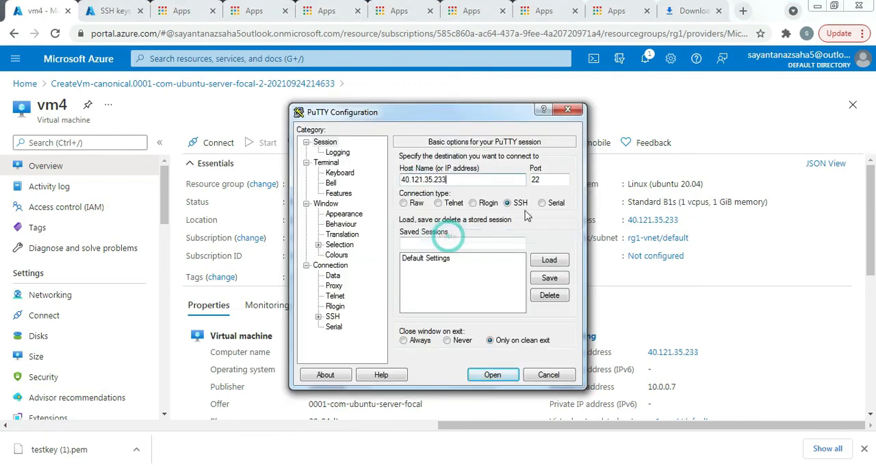
# - Set the SSH authentication private key file to vm4key.ppk from the desktop folder 1
pyautogui.click(331, 317)
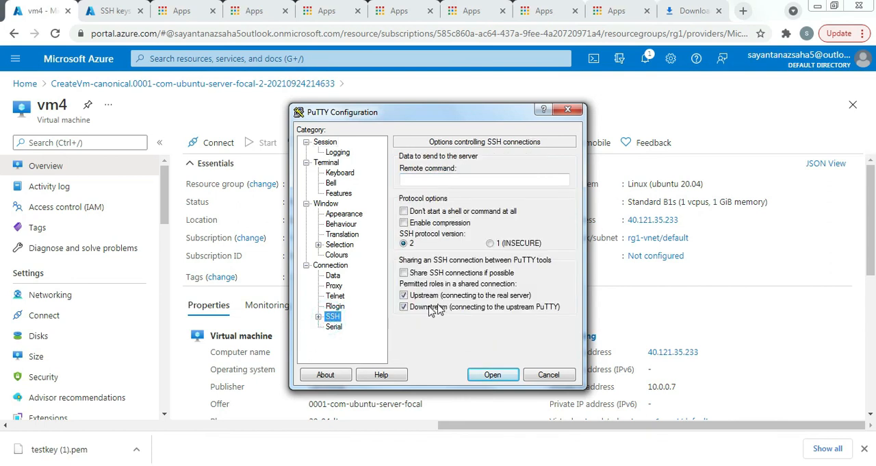
pyautogui.click(318, 317)
pyautogui.click(346, 308)
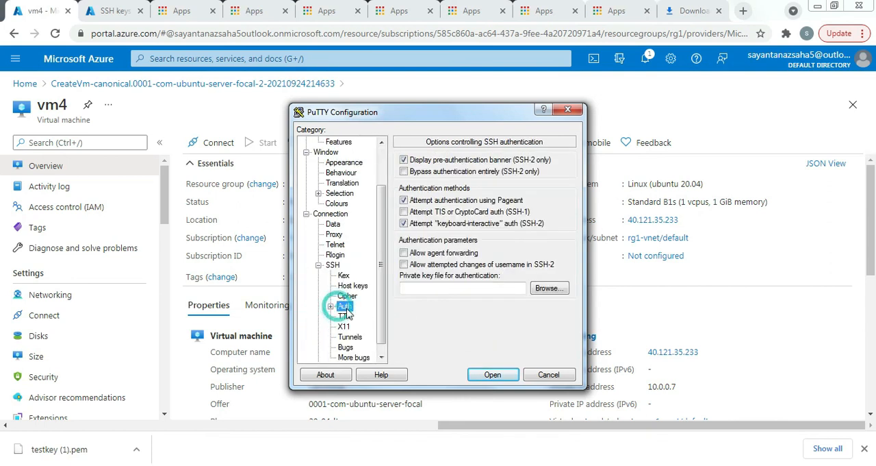
pyautogui.click(542, 293)
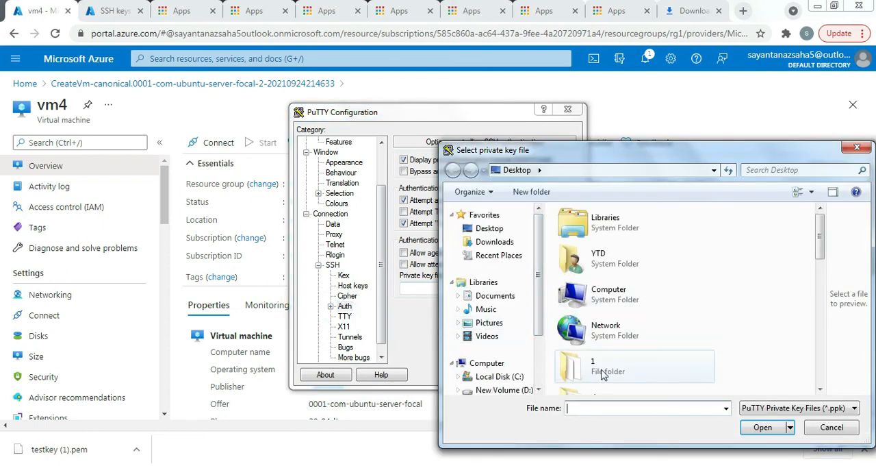
pyautogui.doubleClick(606, 366)
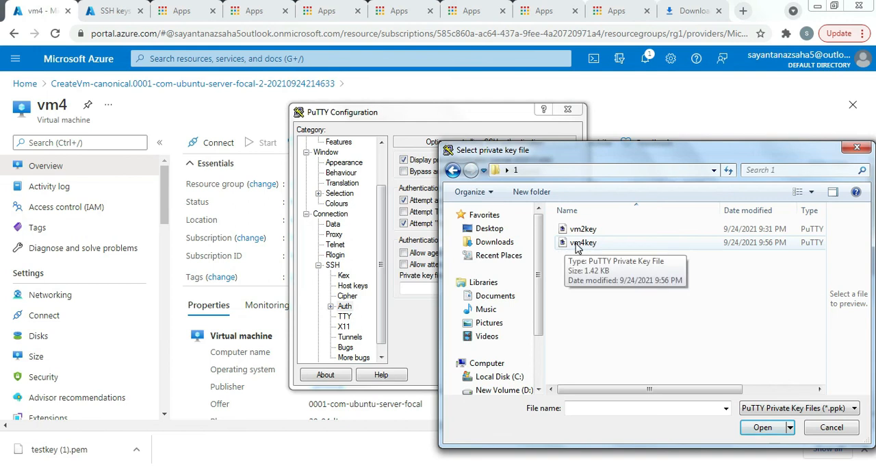
pyautogui.click(628, 245)
pyautogui.click(762, 427)
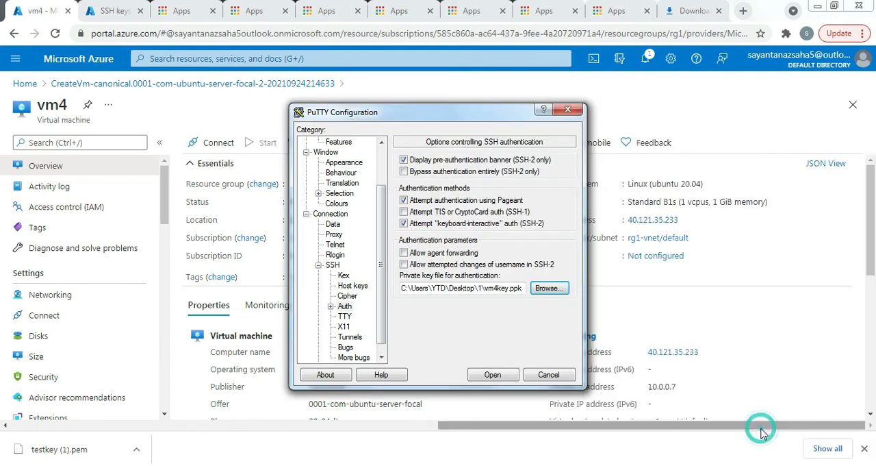
# - Open the SSH session to vm4 and log in as sysops
pyautogui.click(493, 375)
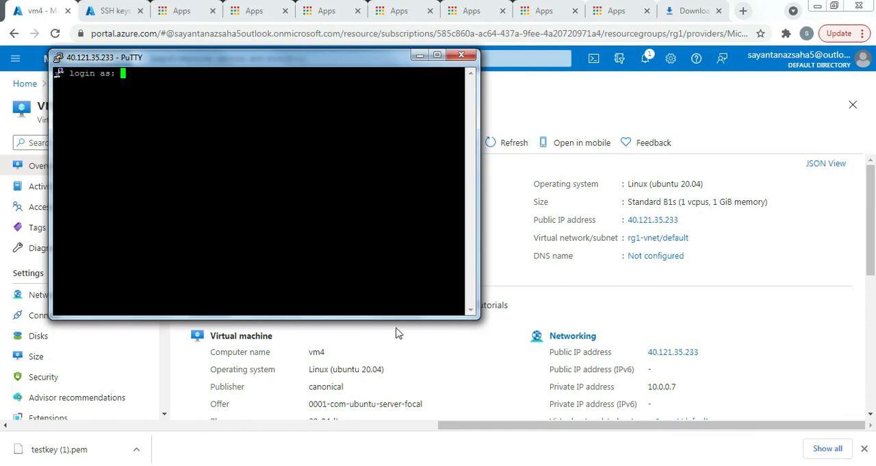
pyautogui.click(217, 122)
pyautogui.write('sysops')
pyautogui.press('Return')
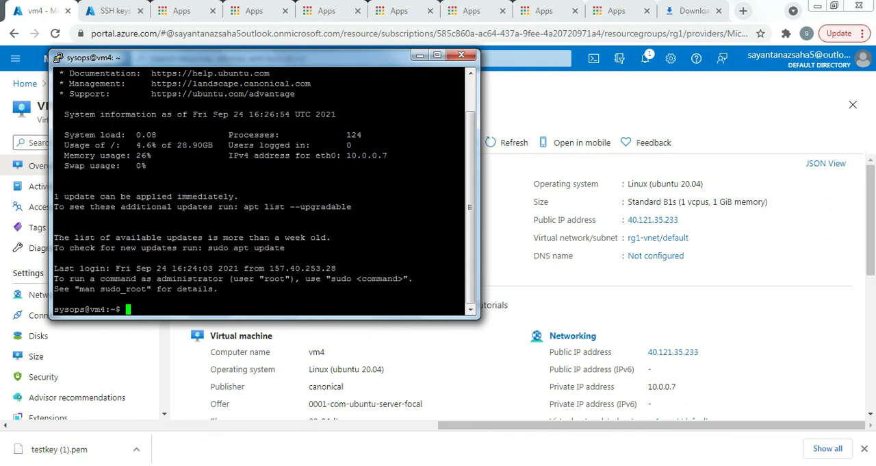
# - Check vm4's host name and private IP address in the terminal with the hostname and ip r commands
pyautogui.write('hostname')
pyautogui.press('Return')
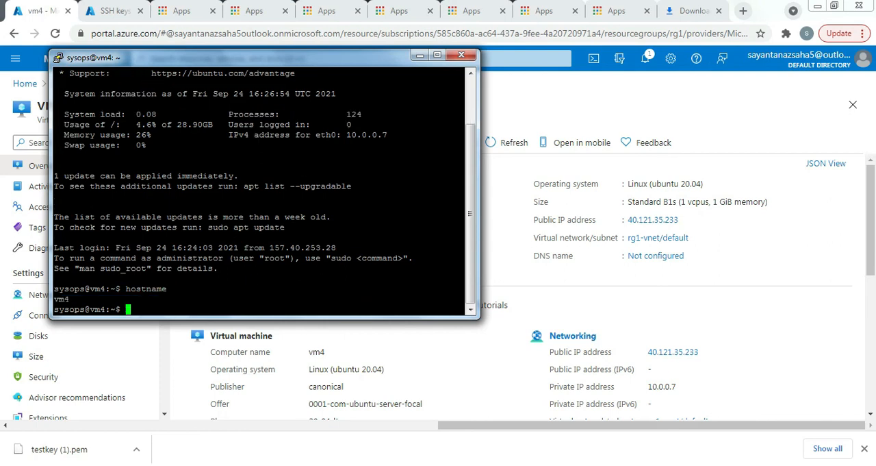
pyautogui.write('ip r')
pyautogui.press('Return')
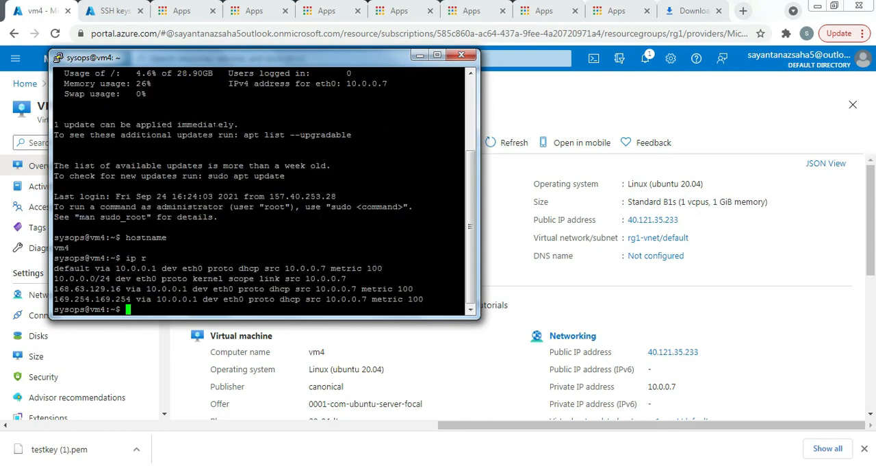
pyautogui.moveTo(349, 278); pyautogui.dragTo(298, 278)
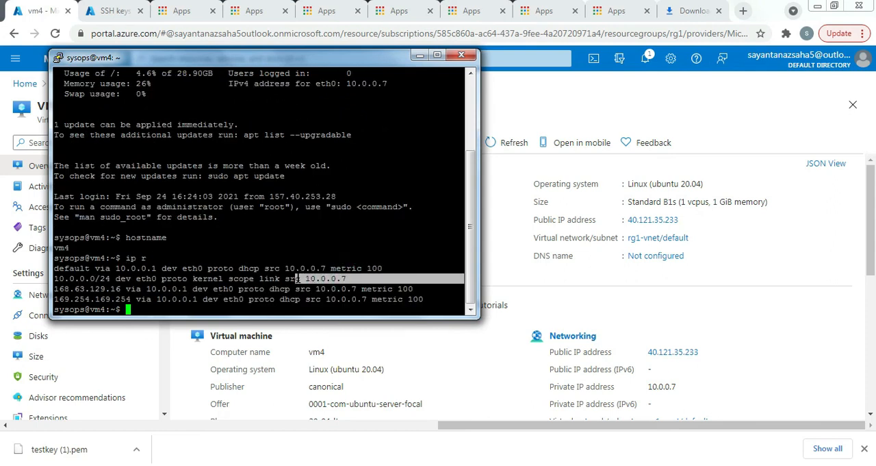
pyautogui.click(315, 212)
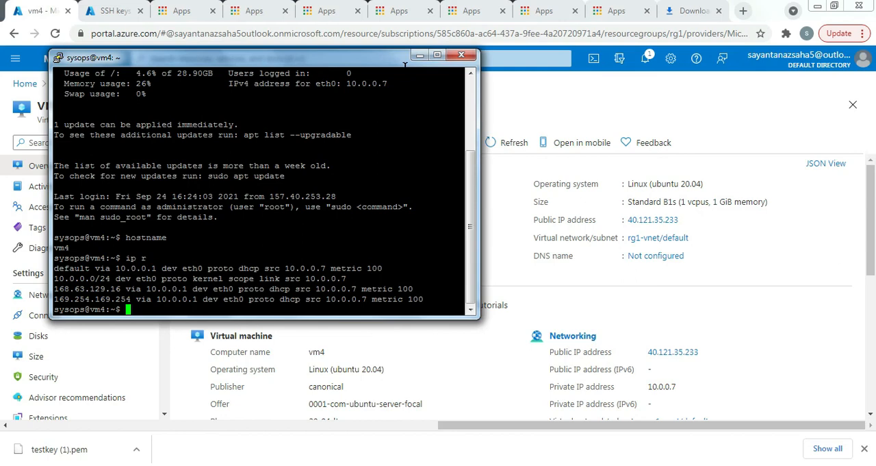
pyautogui.moveTo(394, 65); pyautogui.dragTo(400, 94)
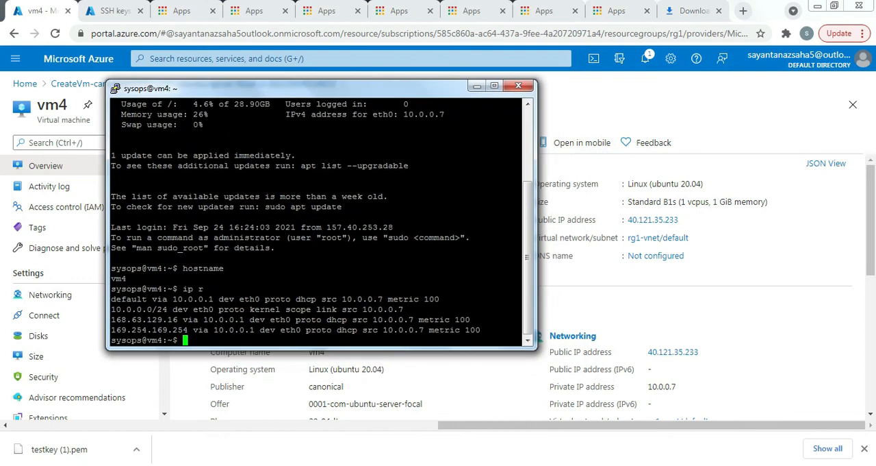